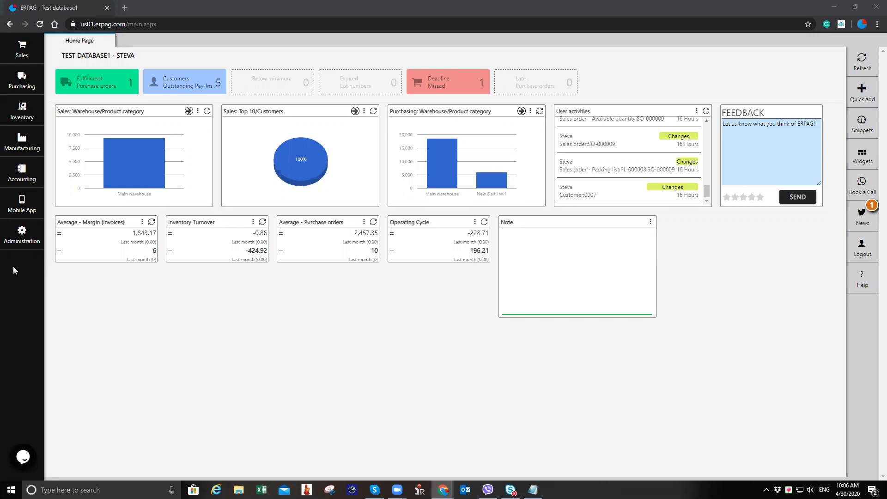
Step: Open the warehouses list from administration and start adding a new warehouse
left_click(21, 234)
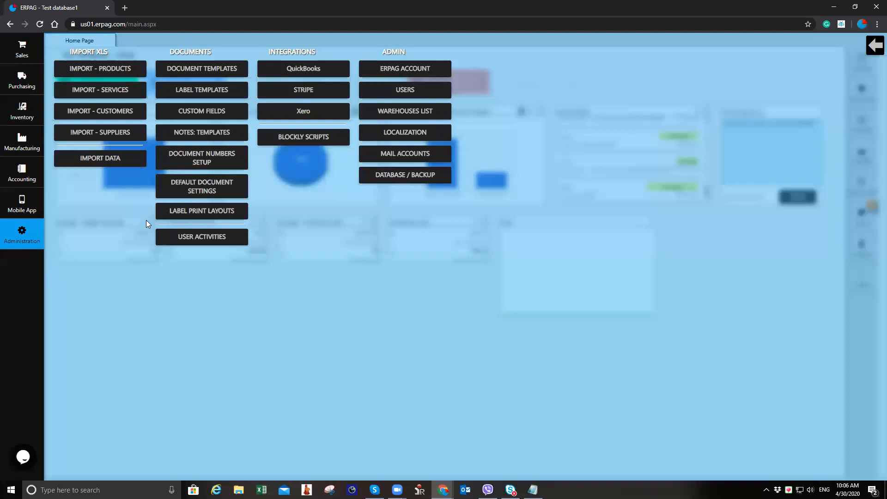
left_click(418, 115)
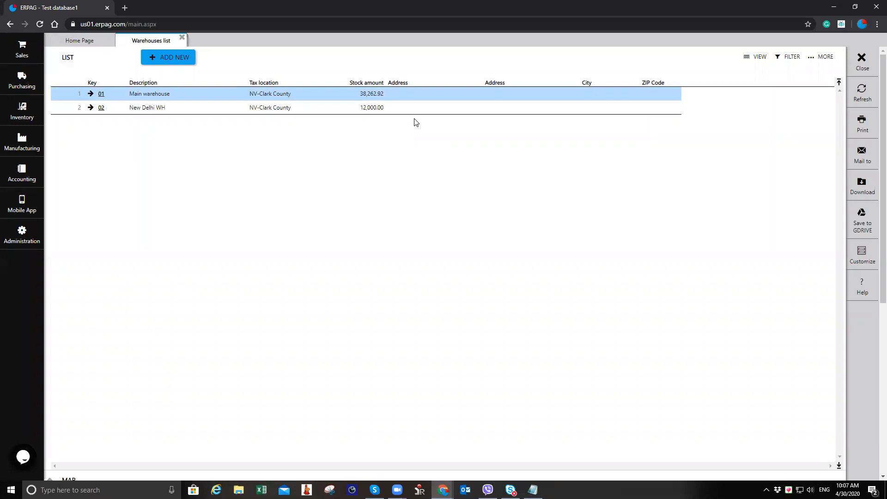
left_click(186, 61)
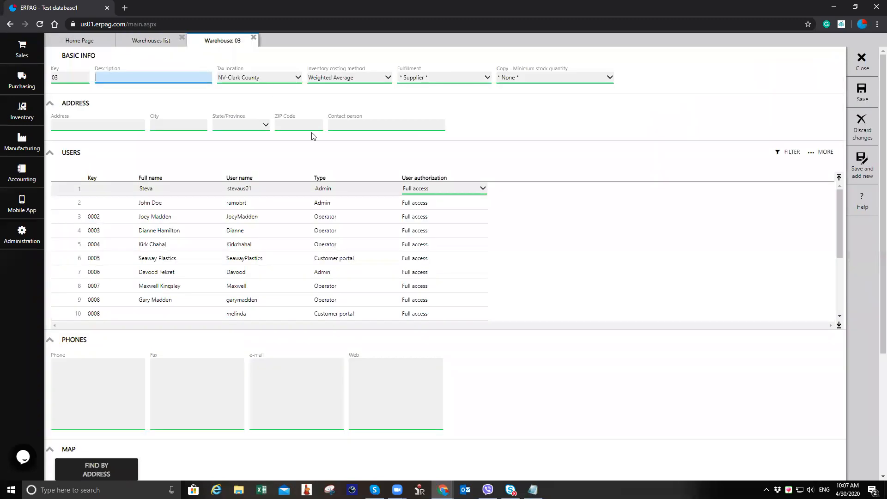
Step: Set the inventory costing method to Weighted Average and enter the description Sri Lanka, India
left_click(363, 82)
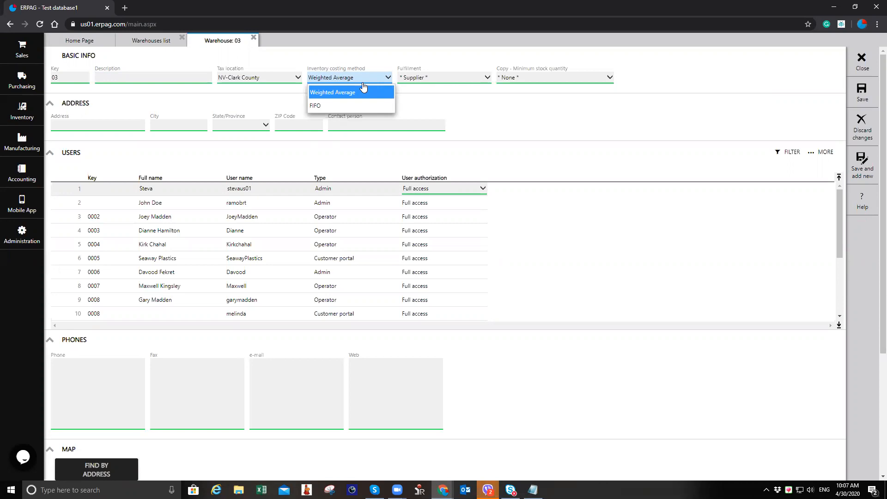
left_click(364, 89)
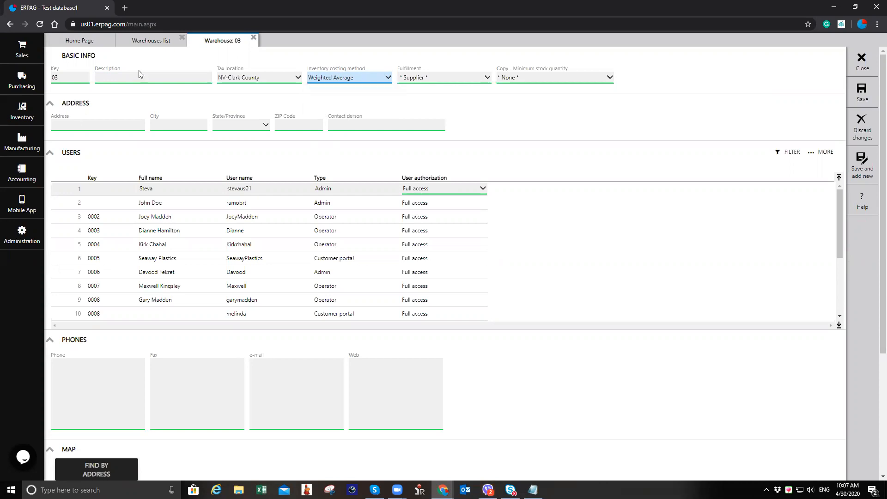
left_click(162, 78)
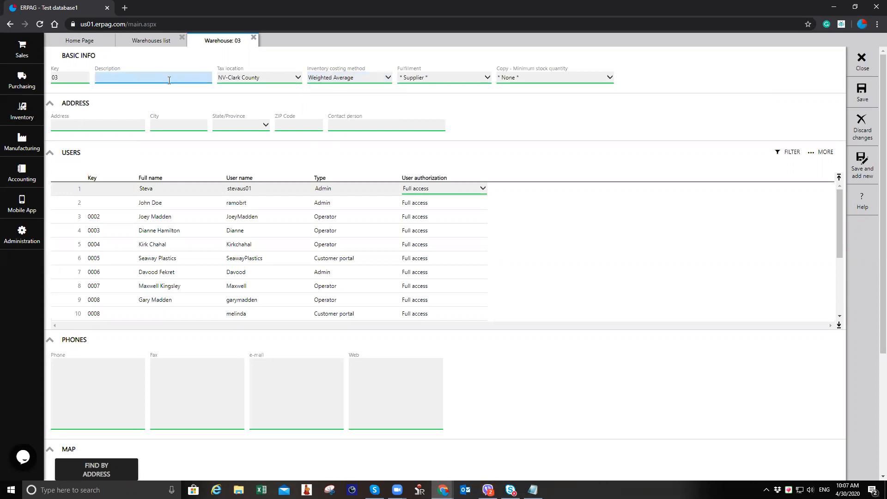
type("Sri Lanka, India")
Step: Set the first listed user's authorization on this warehouse to Full access and save the warehouse
left_click(162, 40)
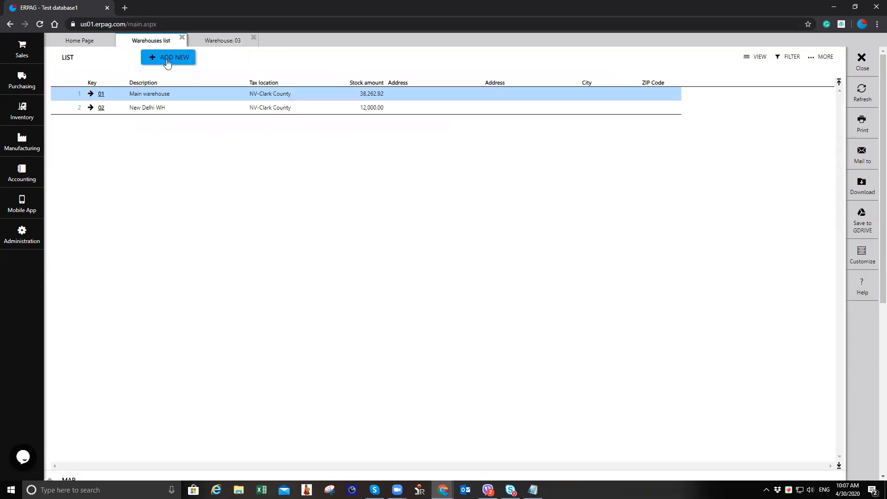
left_click(222, 41)
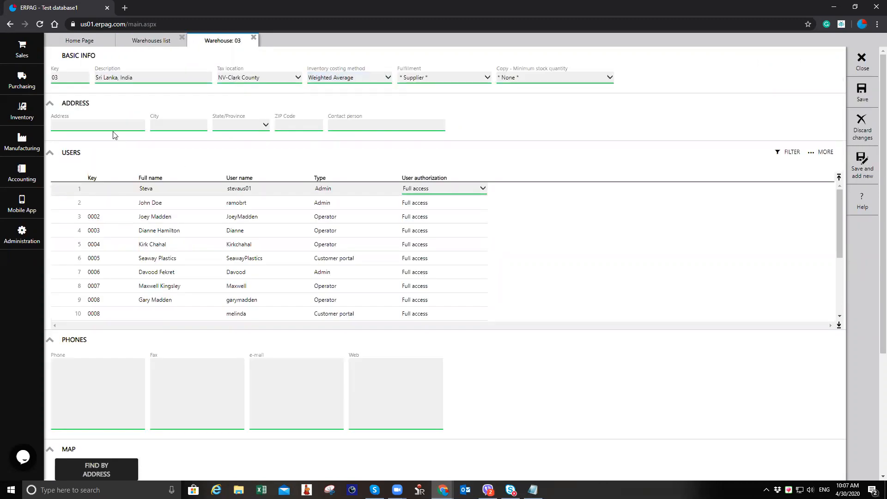
left_click(458, 192)
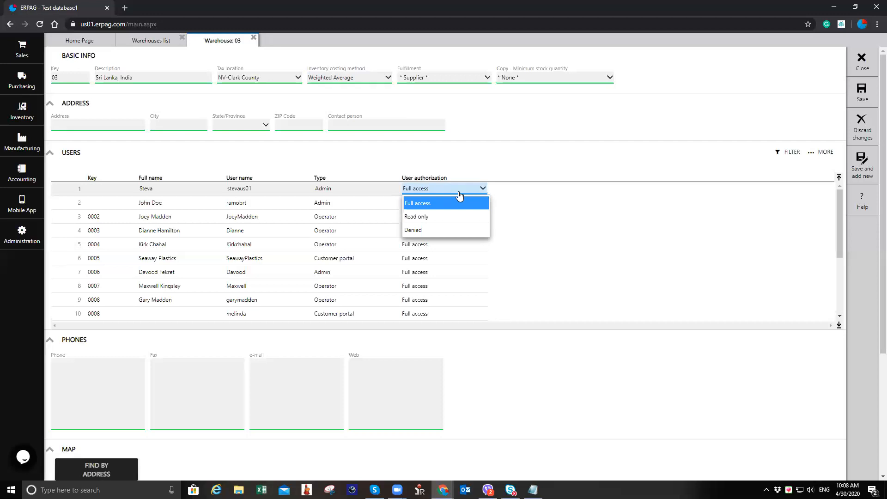
left_click(465, 187)
left_click(858, 100)
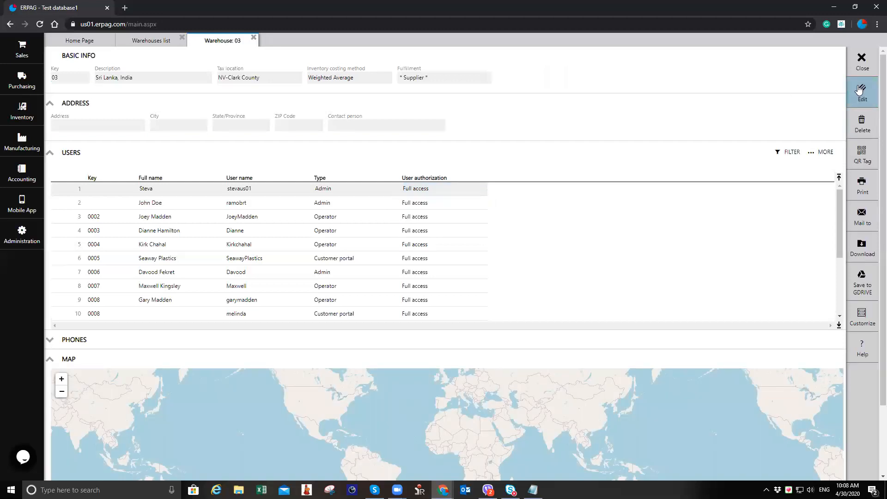
Step: Close the warehouse tabs and open the inventory products and services list
left_click(863, 70)
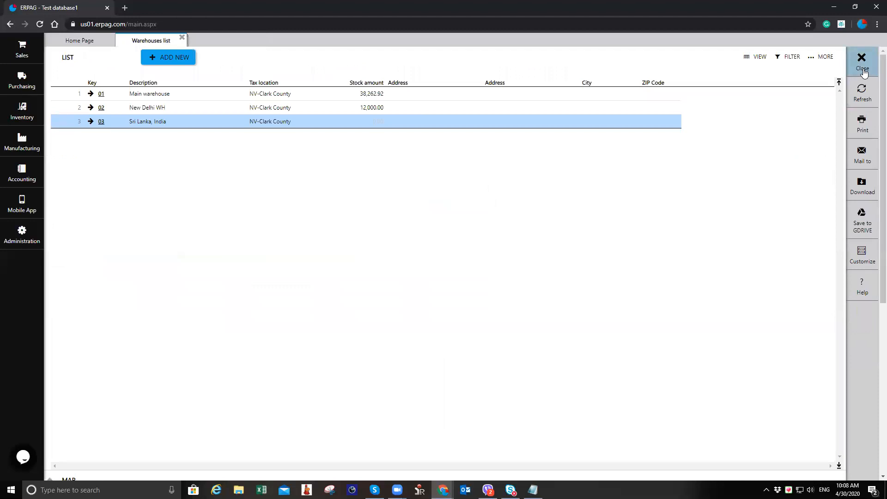
left_click(863, 69)
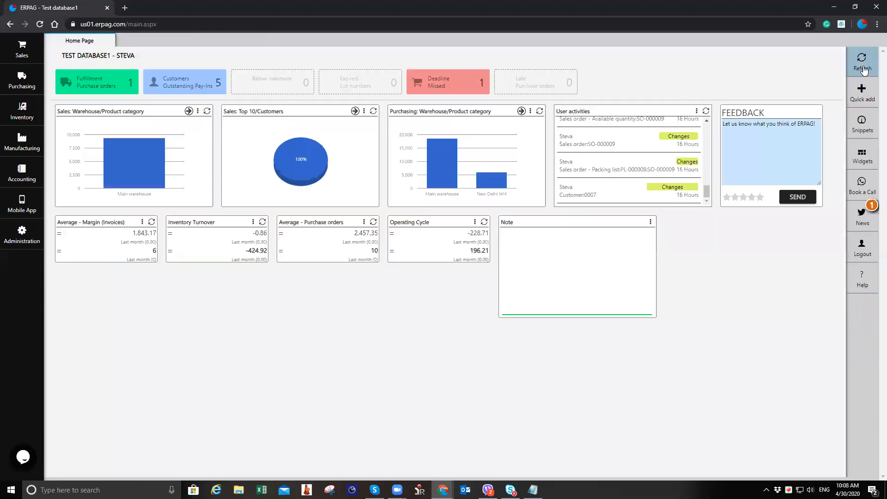
left_click(34, 124)
left_click(126, 71)
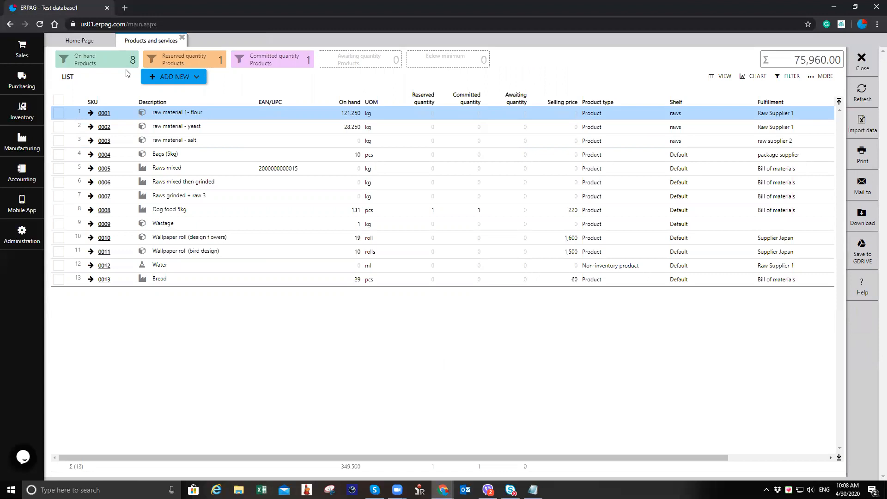
Step: Open the users list and the operator user 0009's record
left_click(22, 235)
left_click(407, 89)
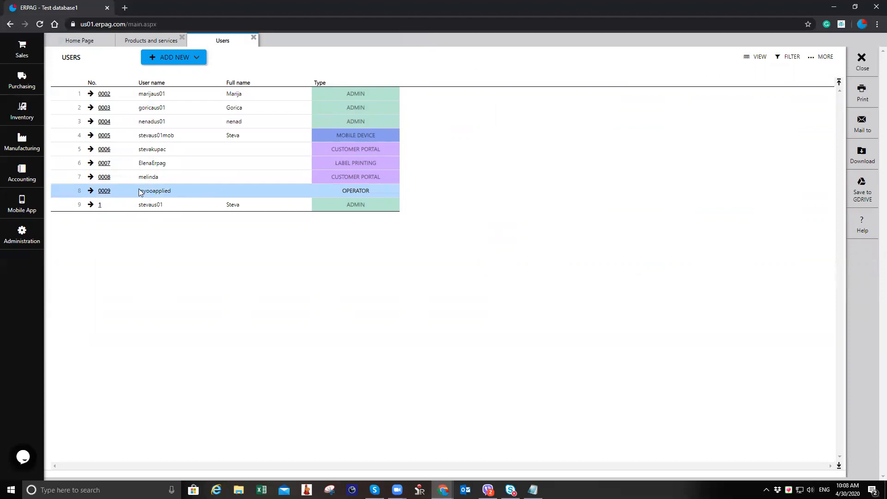
left_click(173, 57)
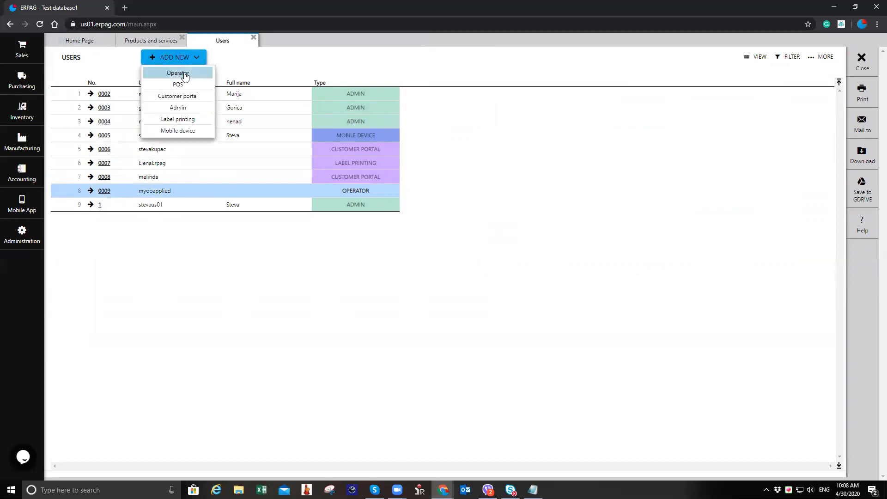
left_click(104, 190)
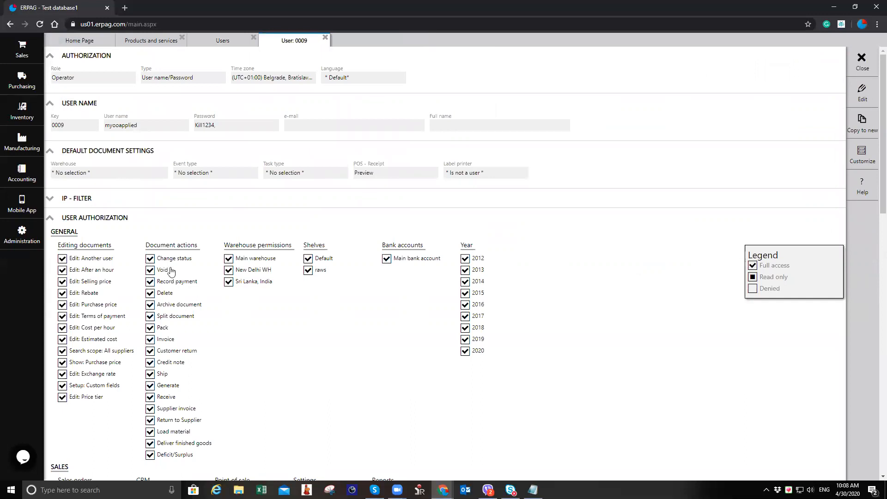
Step: Review the operator user's authorization checkboxes, including warehouse permissions, and close the user tabs
scroll(199, 241, "down", 2)
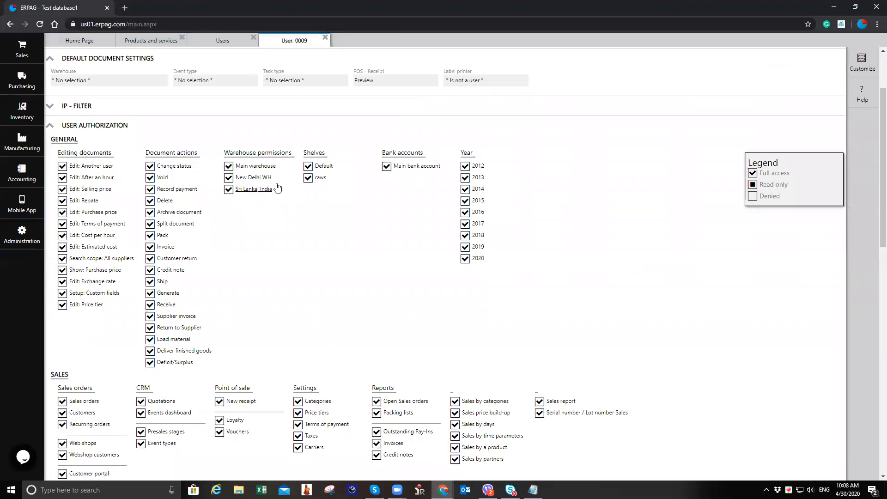
scroll(301, 191, "down", 1)
scroll(301, 192, "down", 4)
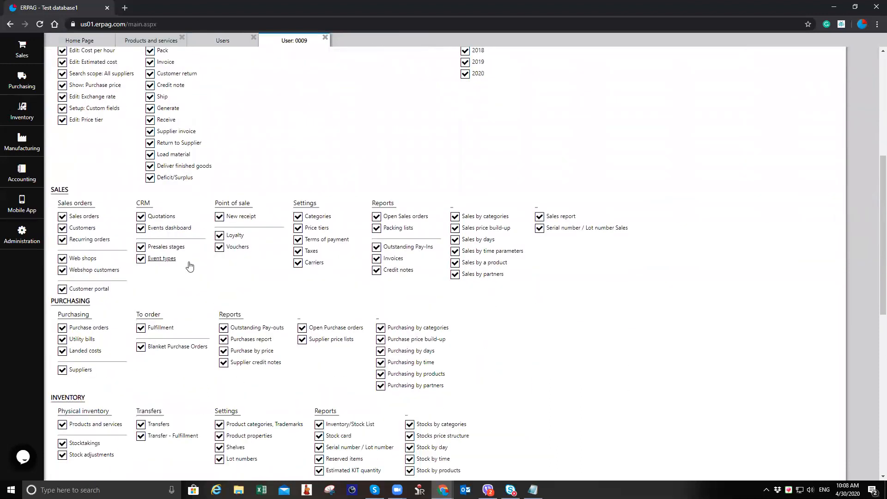
scroll(130, 327, "down", 2)
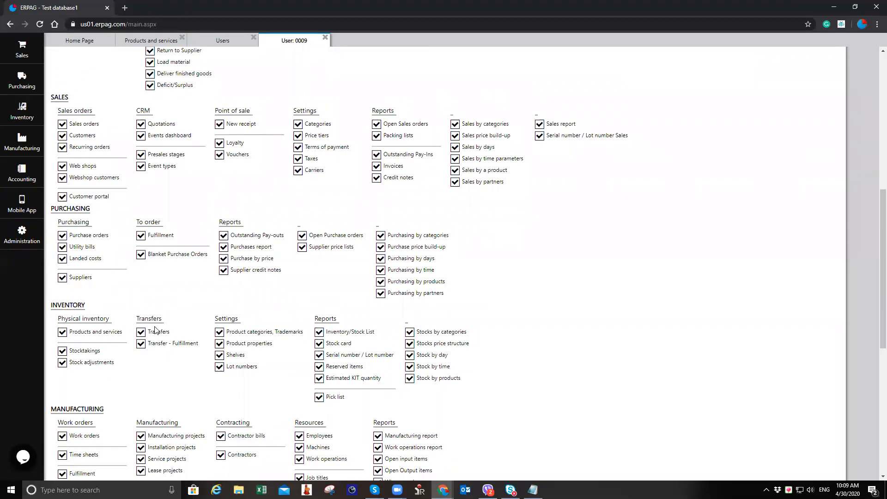
scroll(386, 328, "down", 1)
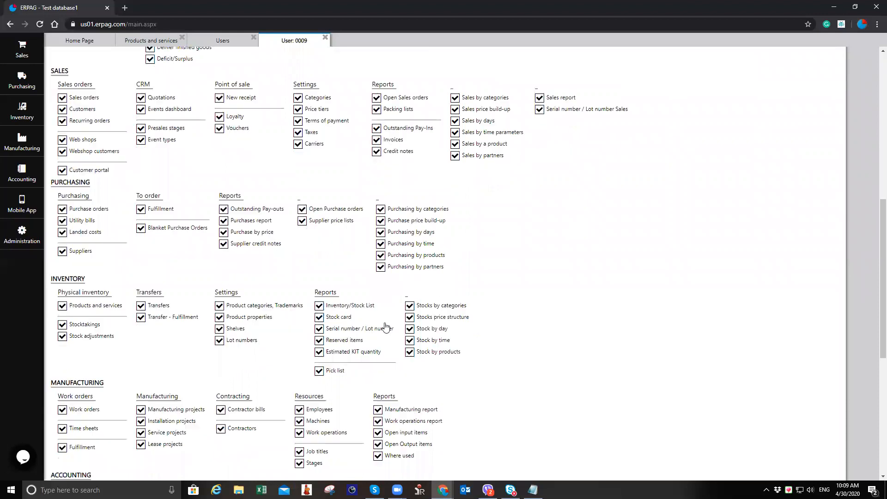
scroll(386, 328, "down", 3)
scroll(388, 324, "up", 10)
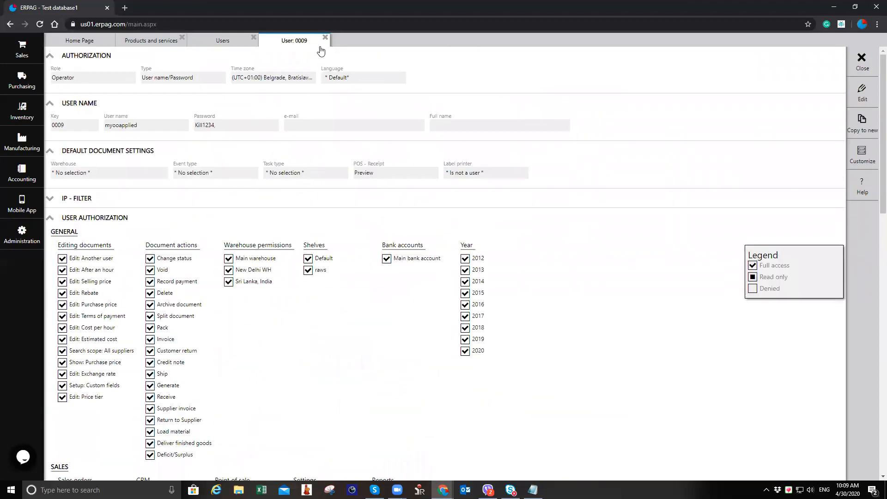
left_click(325, 37)
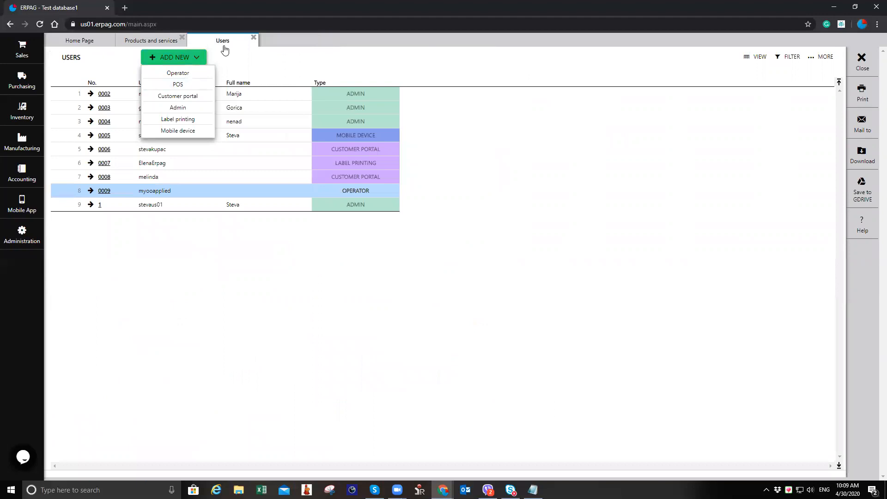
left_click(253, 37)
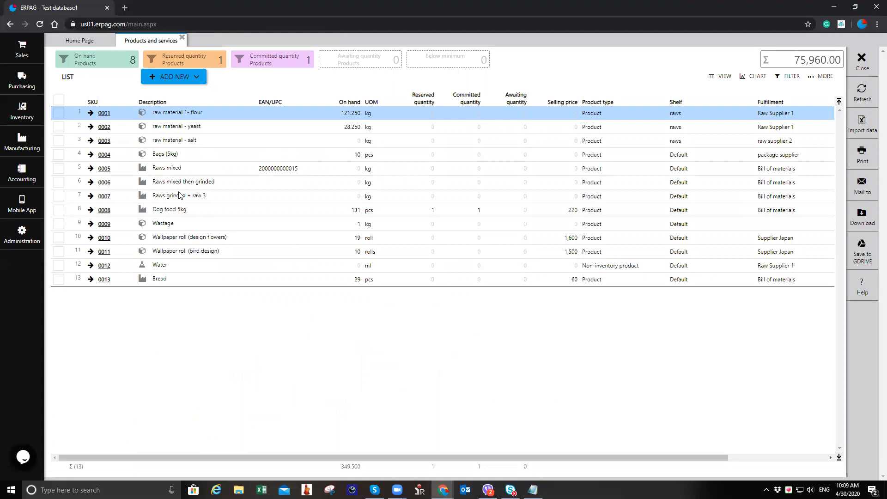
Step: Open the Inventory/Stock List report
left_click(17, 118)
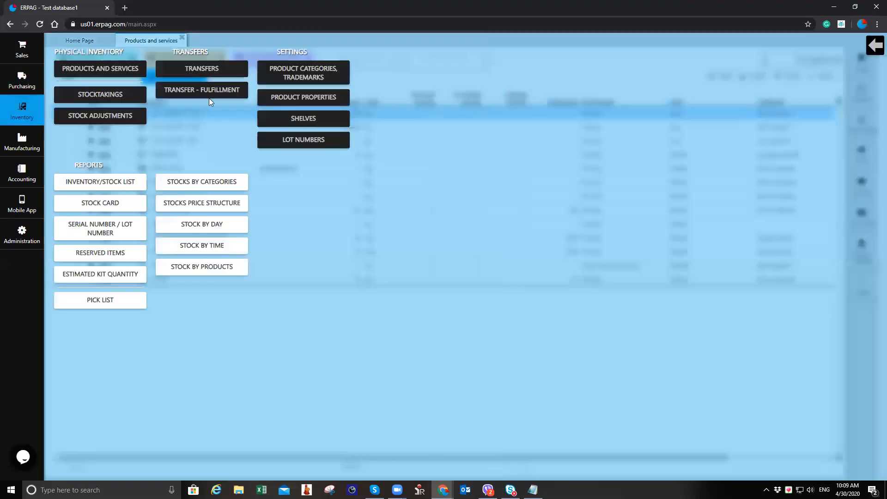
left_click(139, 187)
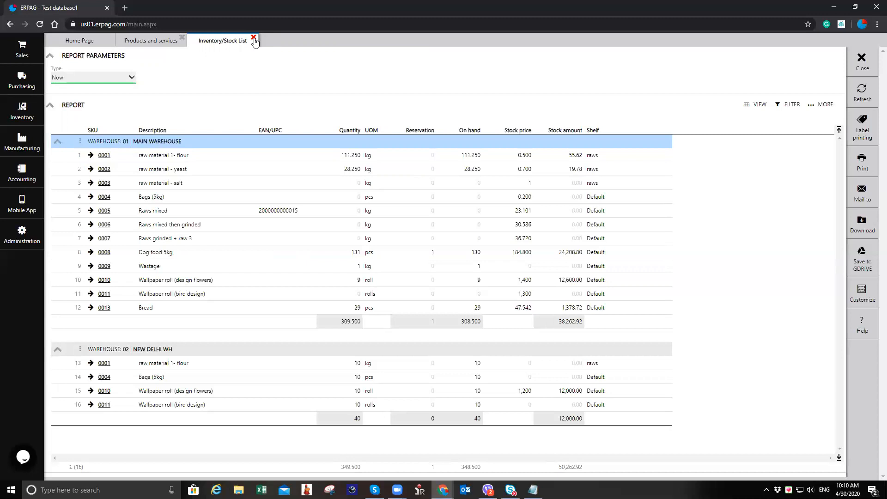
Step: Open the Sri Lanka, India warehouse from the warehouses list
left_click(22, 234)
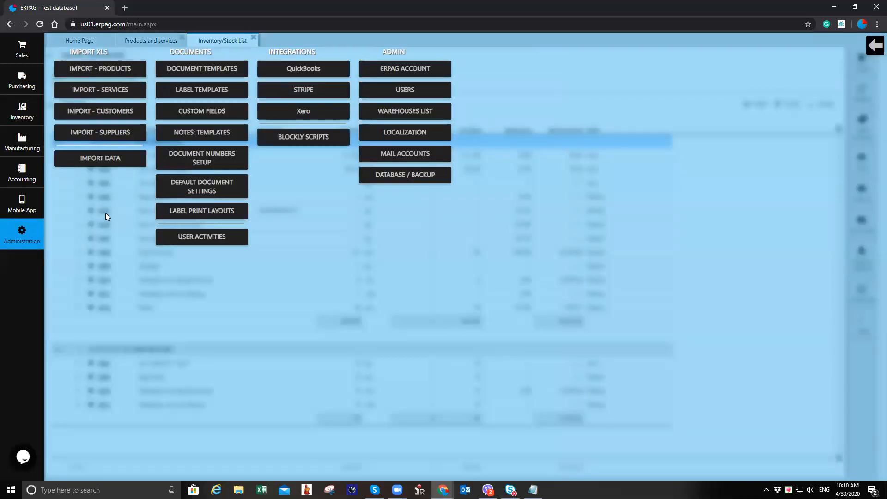
left_click(428, 111)
left_click(101, 122)
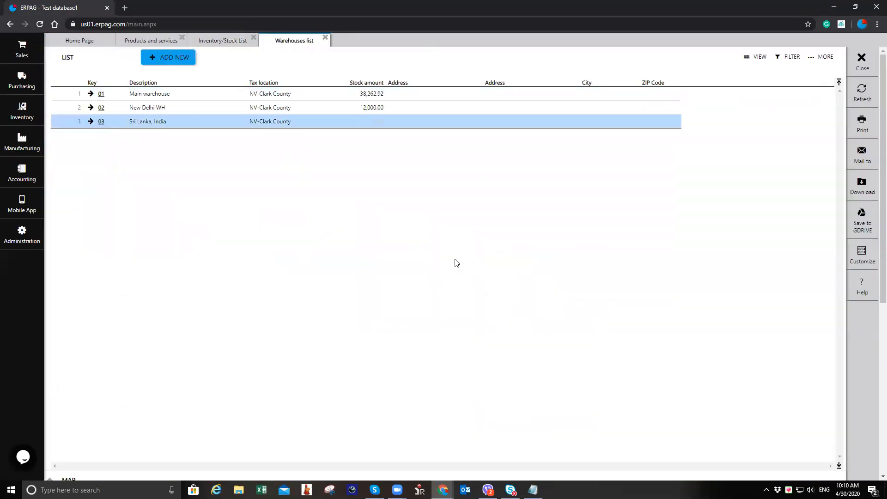
left_click(862, 95)
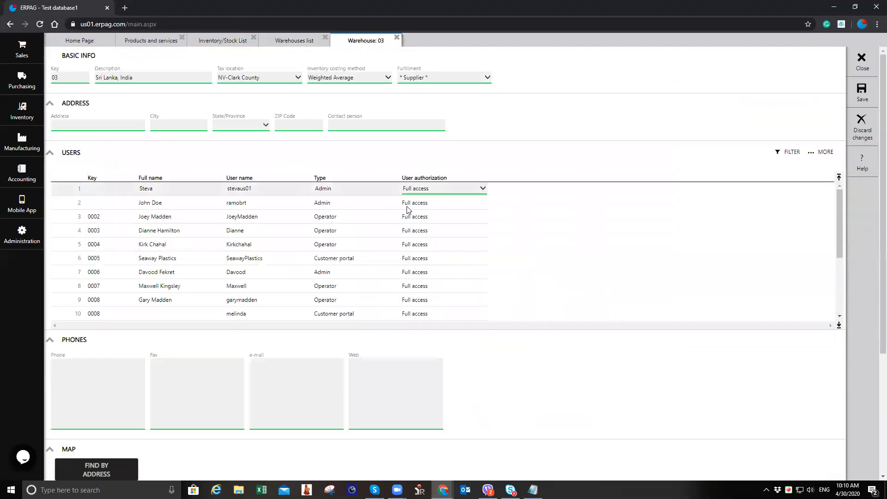
left_click(440, 190)
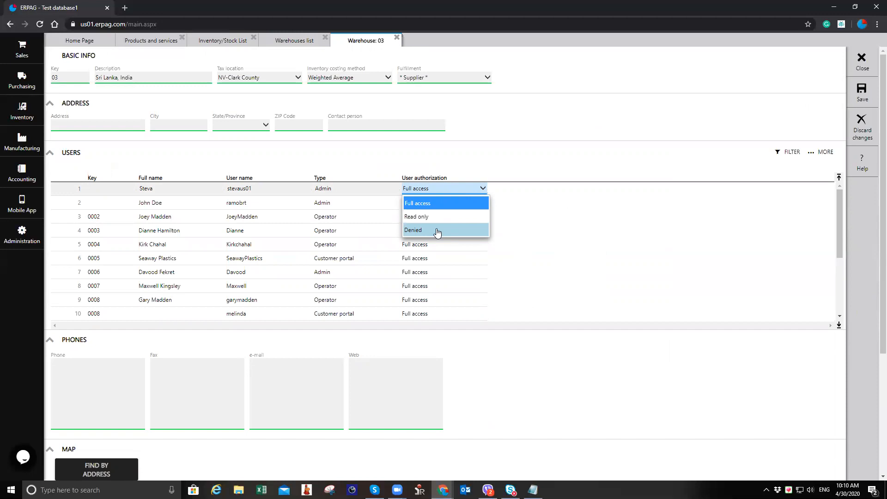
left_click(396, 37)
left_click(443, 283)
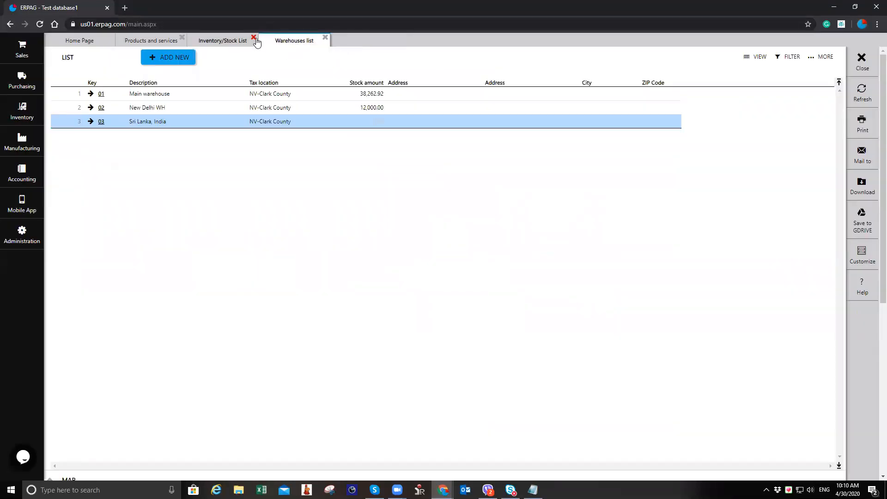
Step: Close the list tabs and view the Bags (5kg) product's on-hand quantity per warehouse
left_click(325, 37)
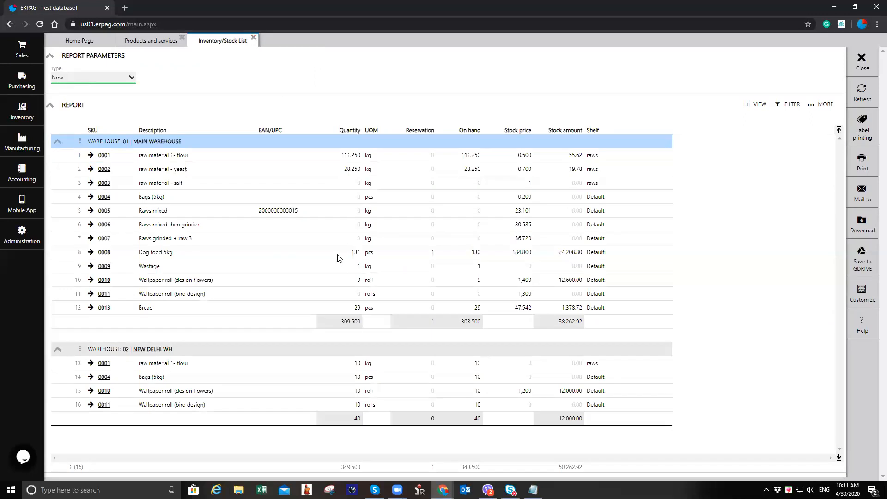
left_click(254, 38)
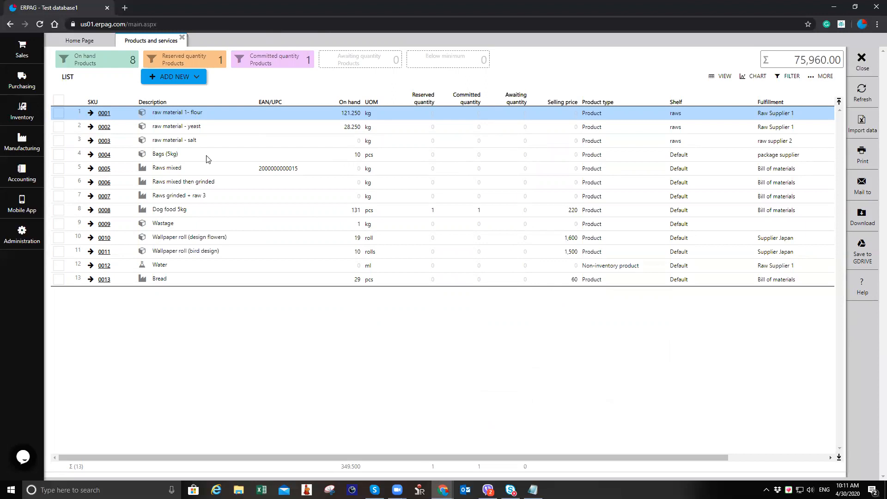
left_click(109, 157)
left_click(105, 155)
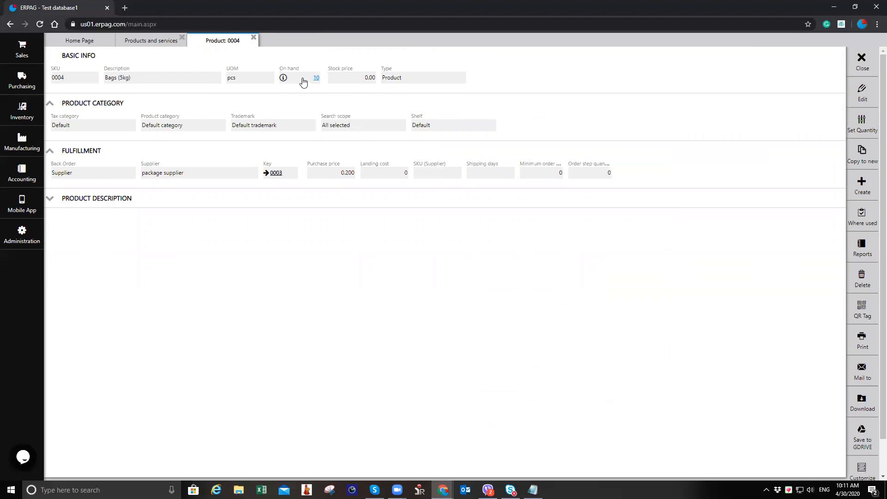
left_click(284, 78)
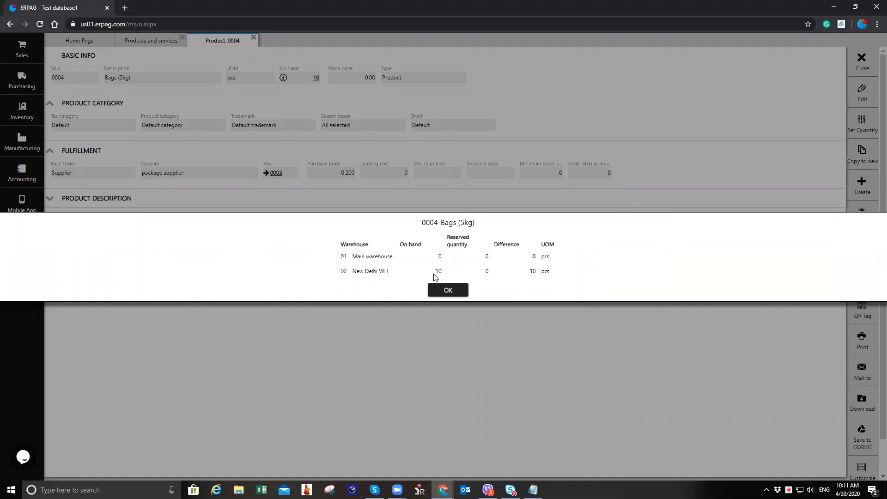
left_click(448, 290)
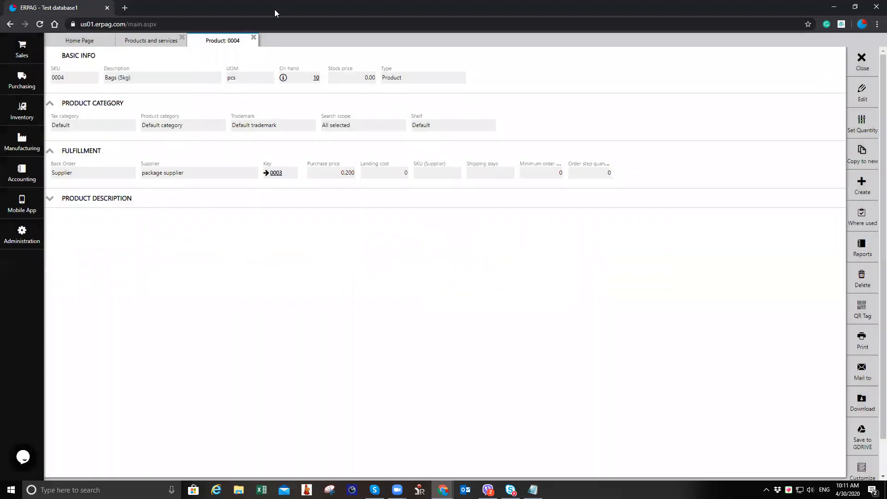
Step: Close the product tab and create a new product with the description Medication A
left_click(254, 37)
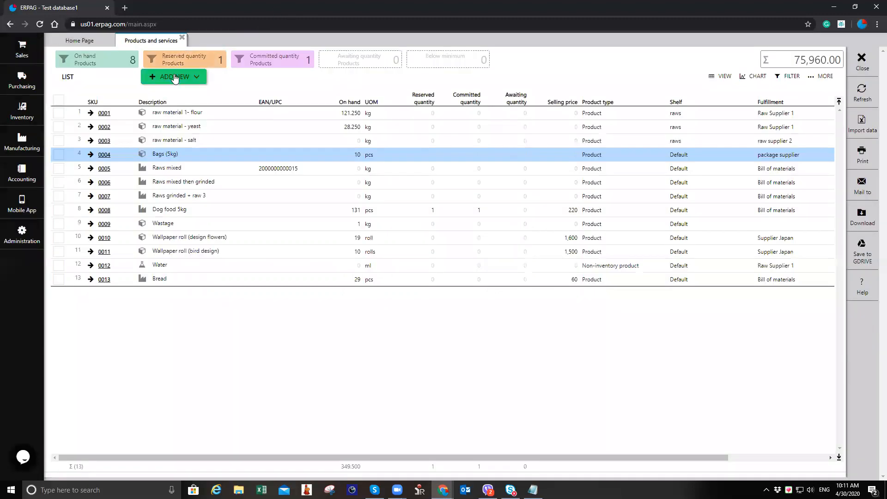
left_click(175, 77)
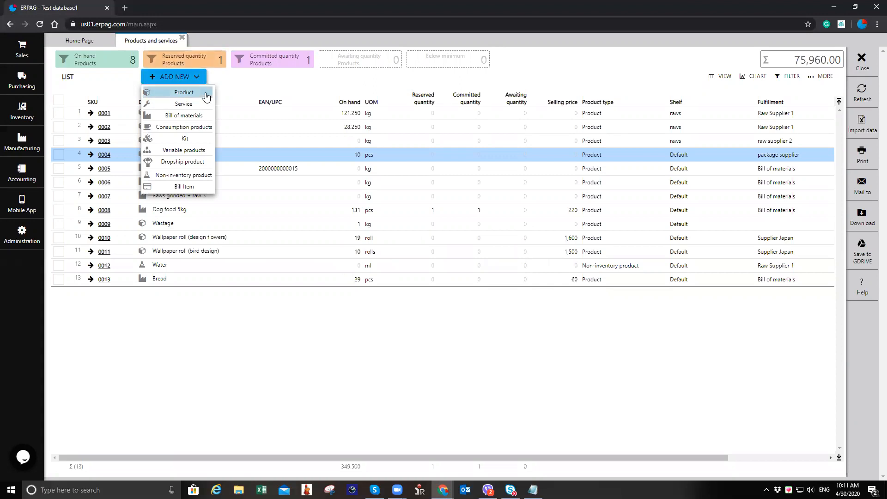
left_click(207, 96)
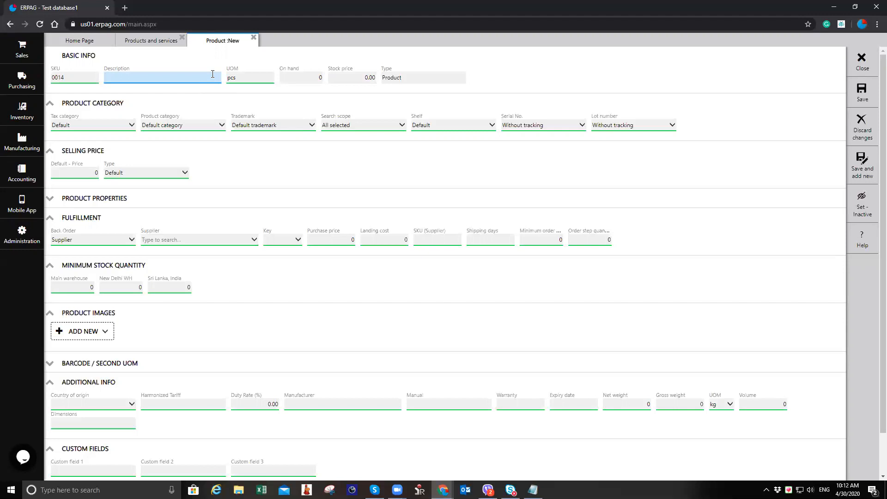
type("Medication A")
Step: Assign Raw Supplier 1 as the product's supplier with a purchase price of 15
left_click(75, 244)
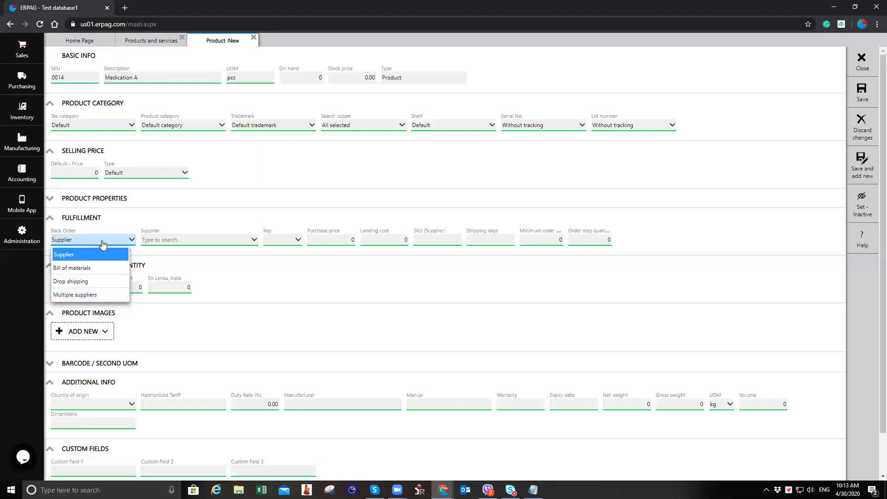
left_click(87, 247)
left_click(177, 242)
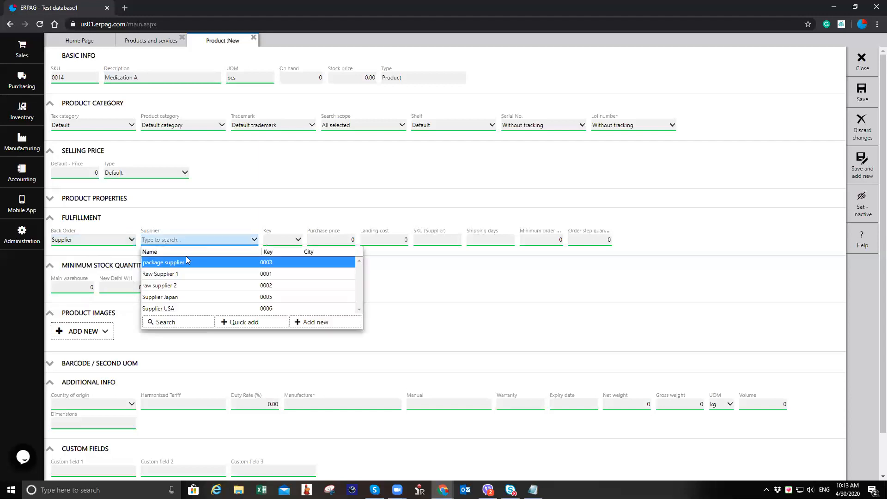
left_click(193, 274)
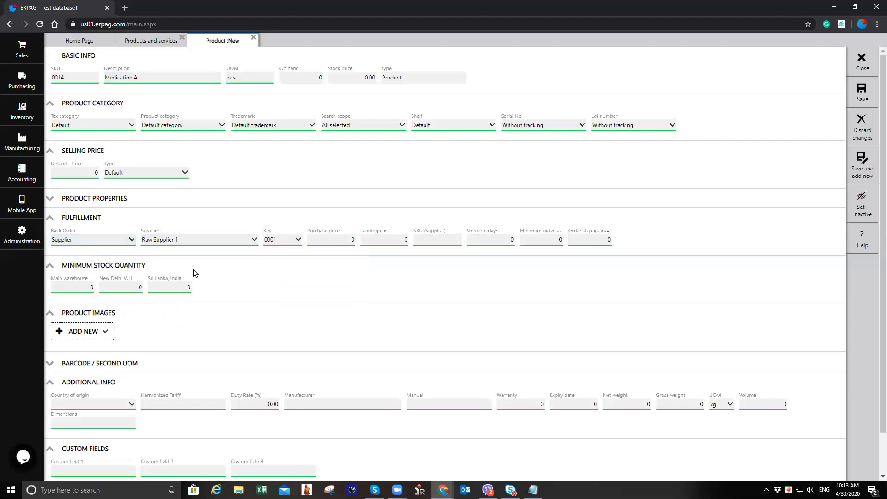
left_click(330, 239)
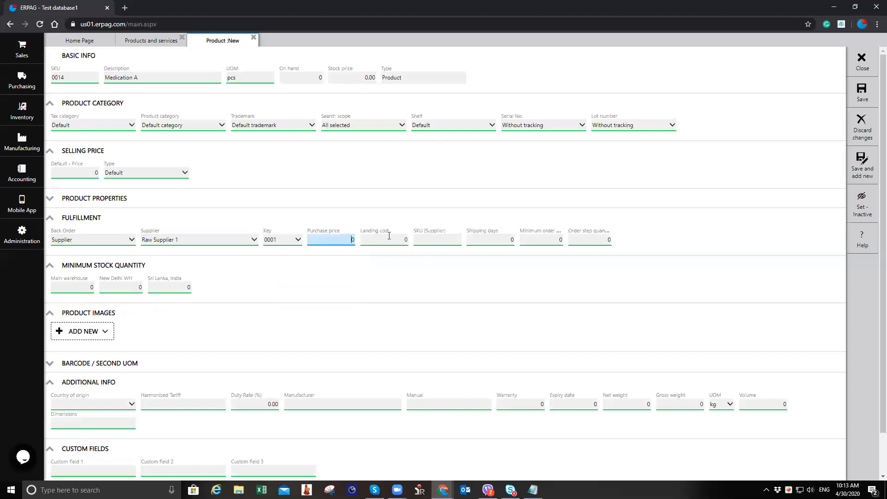
type("1")
Step: Switch the back order to Multiple suppliers and add raw supplier 2 with a purchase price of 17
left_click(113, 239)
left_click(97, 295)
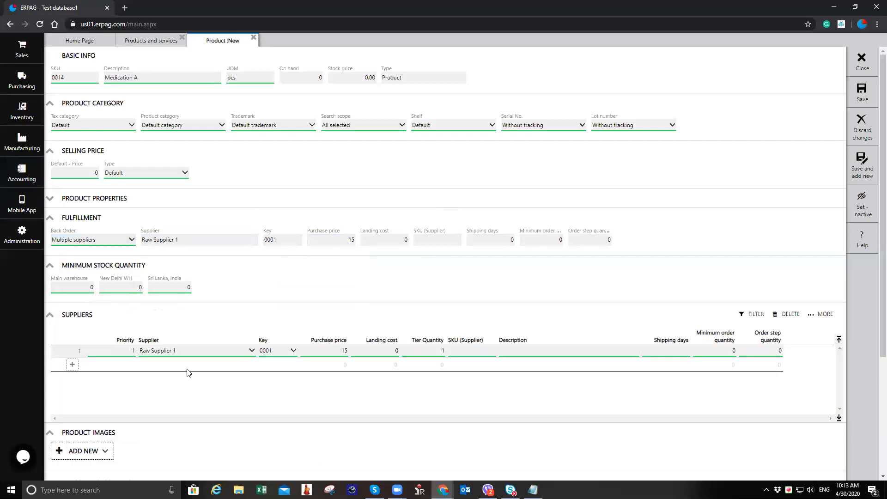
left_click(188, 365)
left_click(190, 410)
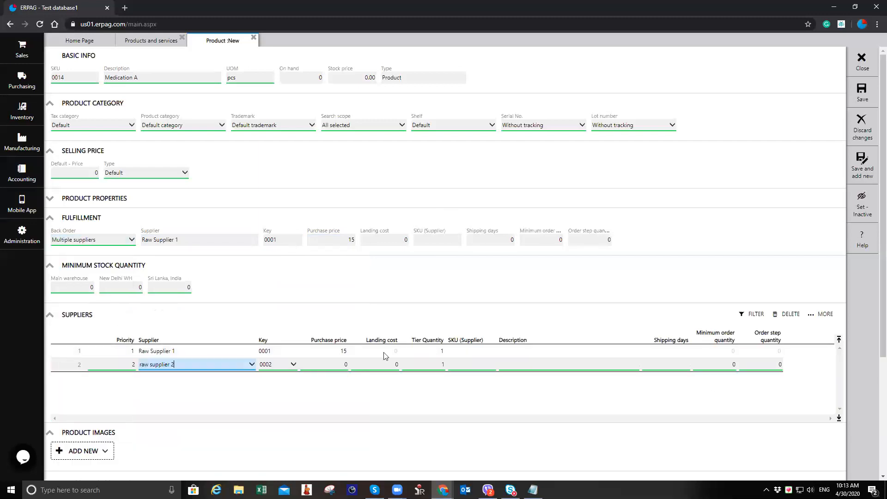
left_click(346, 365)
key("Tab")
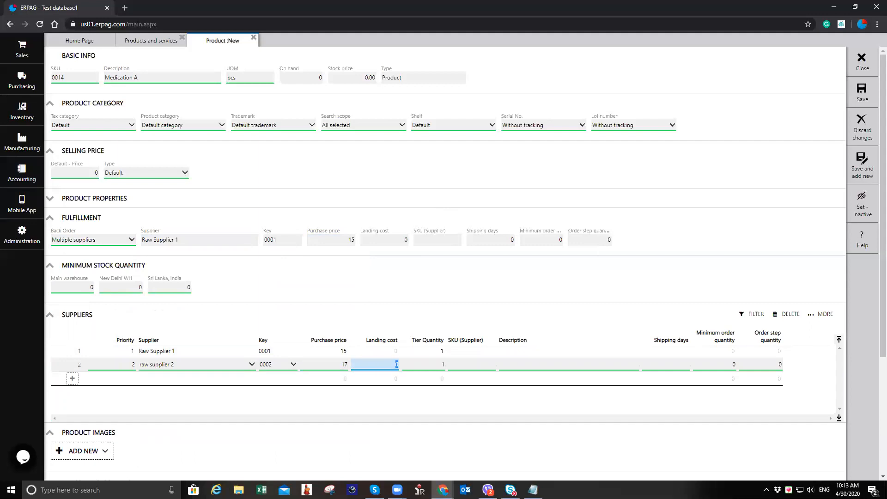
Step: Add Supplier Japan as a third supplier with a purchase price of 25
left_click(204, 378)
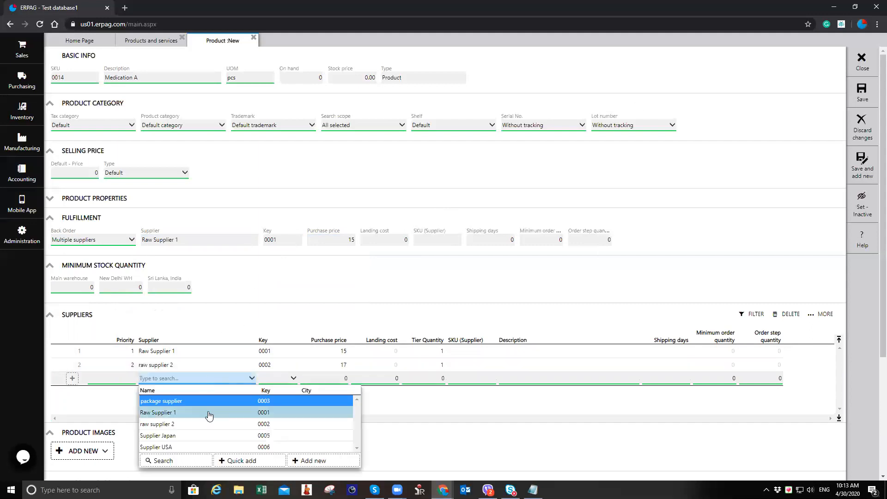
left_click(202, 436)
left_click(337, 377)
type("25")
key("Tab")
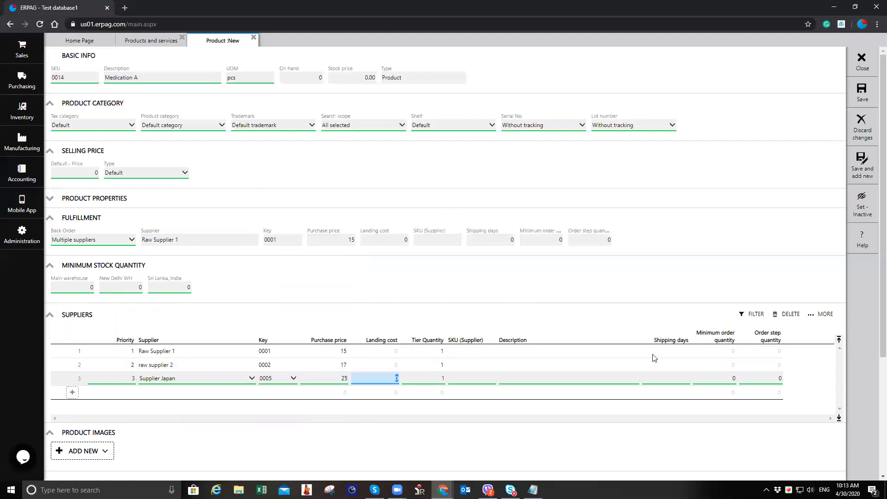
Step: Enter shipping days of 15, 7 and 1 for Raw Supplier 1, raw supplier 2 and Supplier Japan
left_click(670, 352)
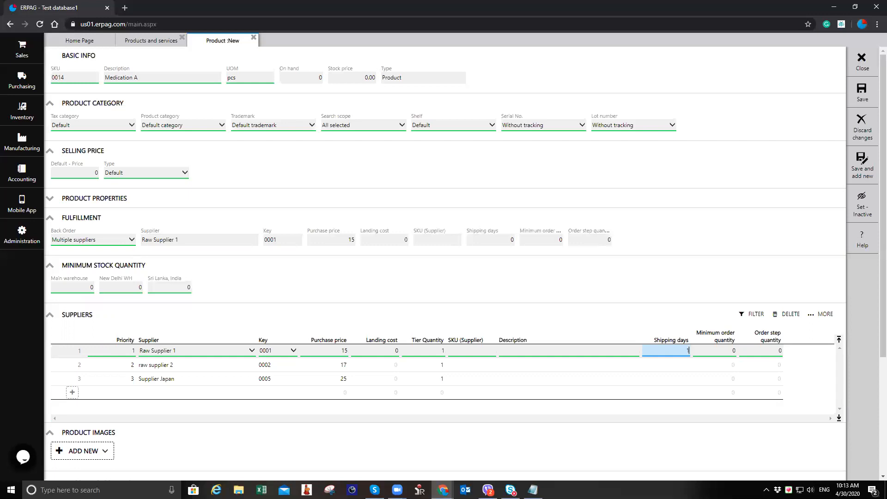
key("Down")
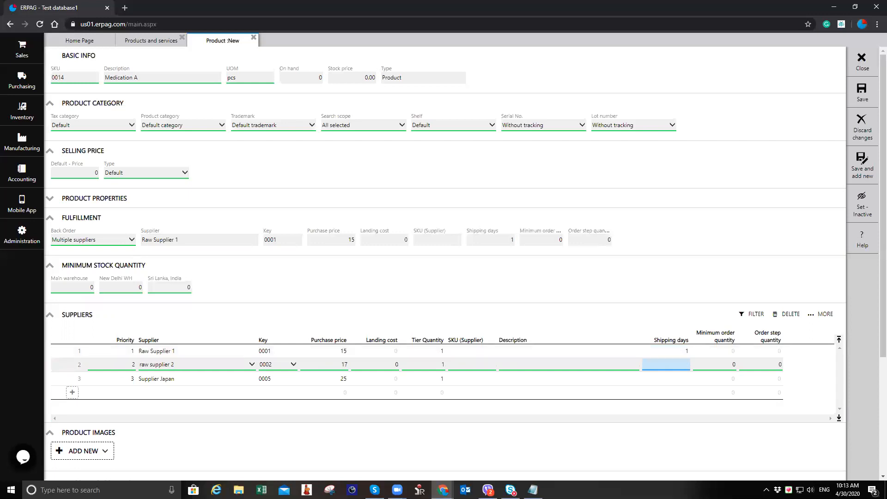
key("Down")
key("Up")
key("Up")
type("15")
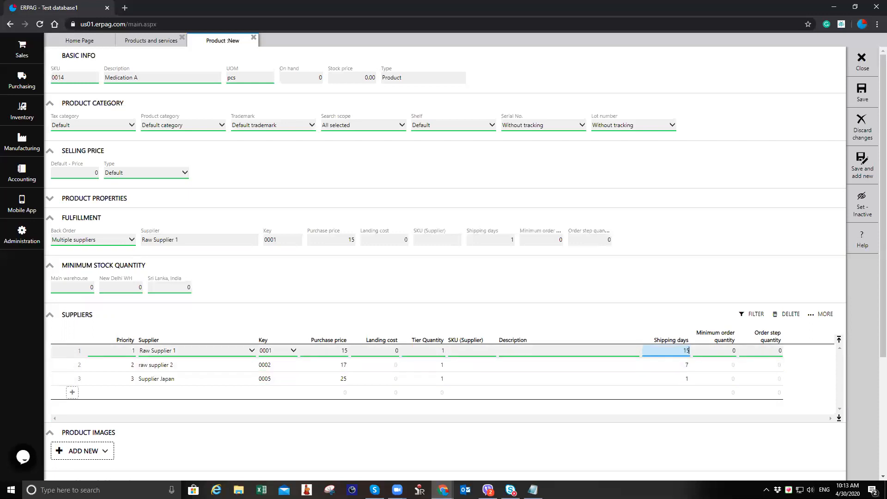
key("Tab")
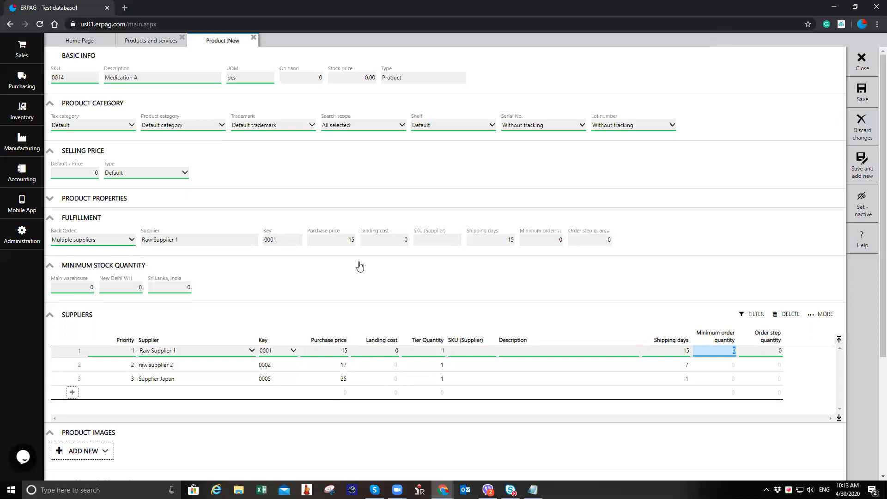
Step: Set the default selling price to 25 and the lot number tracking to Manual entry
left_click(74, 174)
type("25")
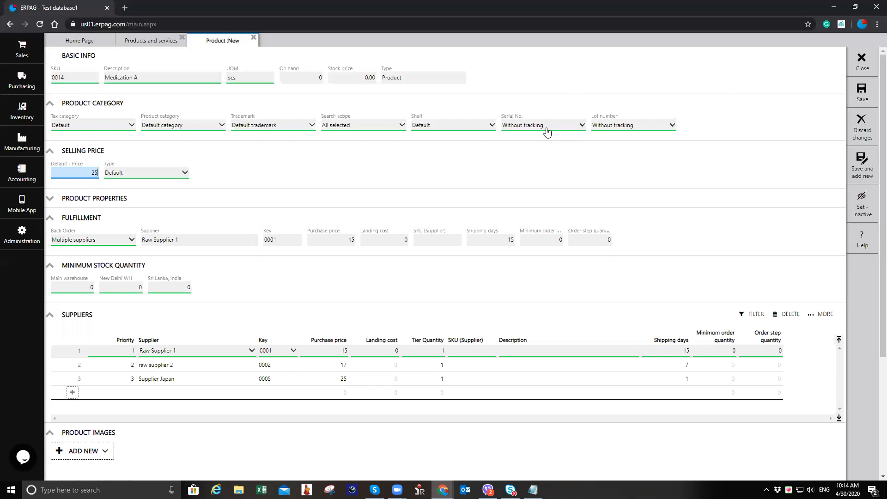
left_click(646, 128)
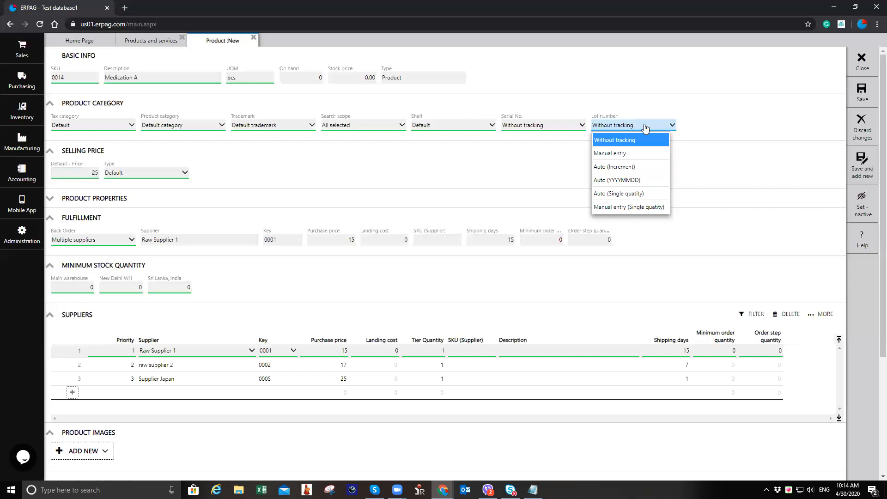
left_click(646, 157)
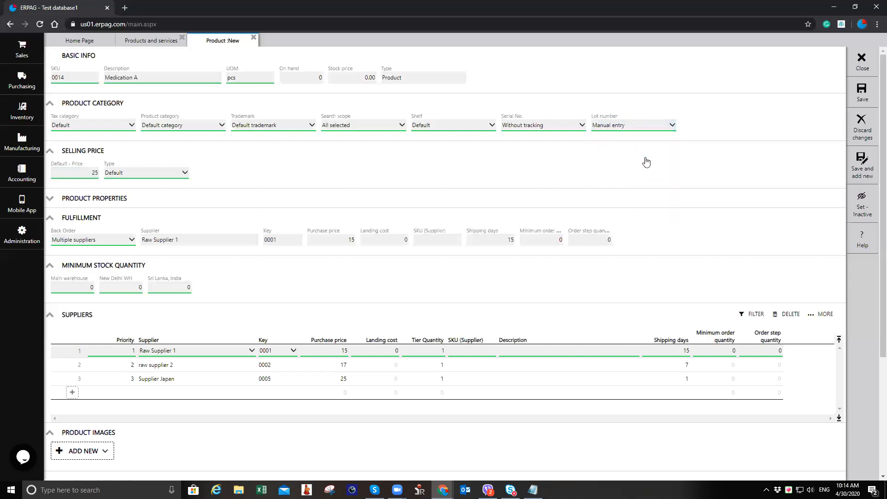
Step: Expand the Barcode / Second UOM section and add a barcode row for the product
scroll(164, 340, "down", 1)
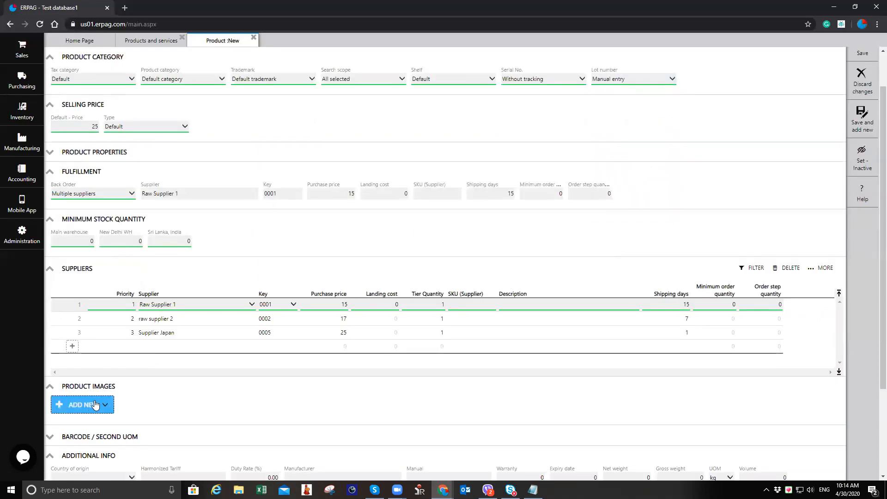
scroll(95, 405, "down", 1)
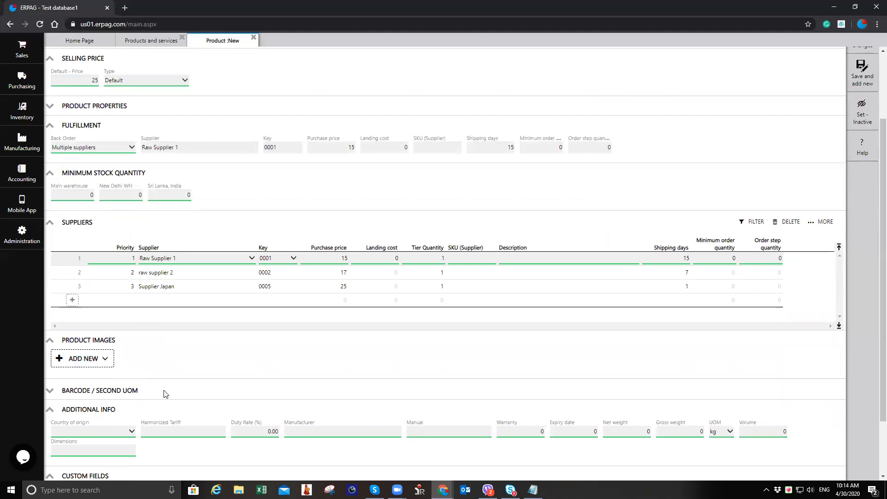
left_click(119, 394)
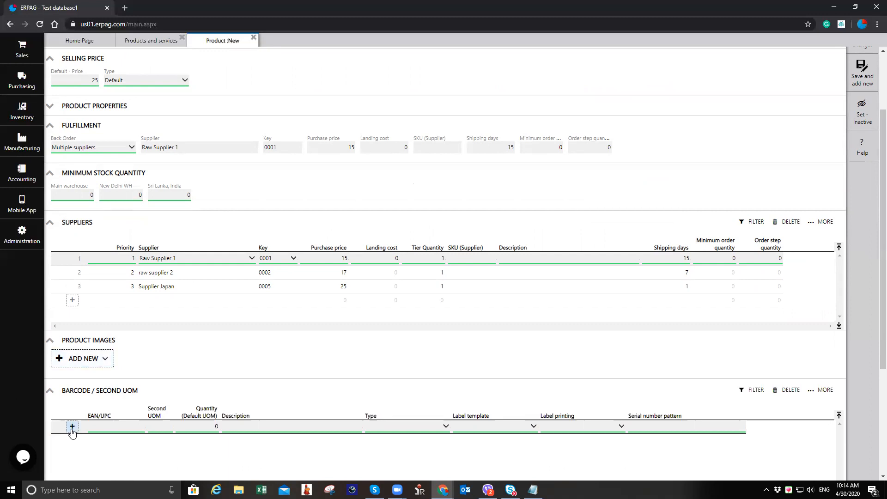
scroll(156, 412, "down", 2)
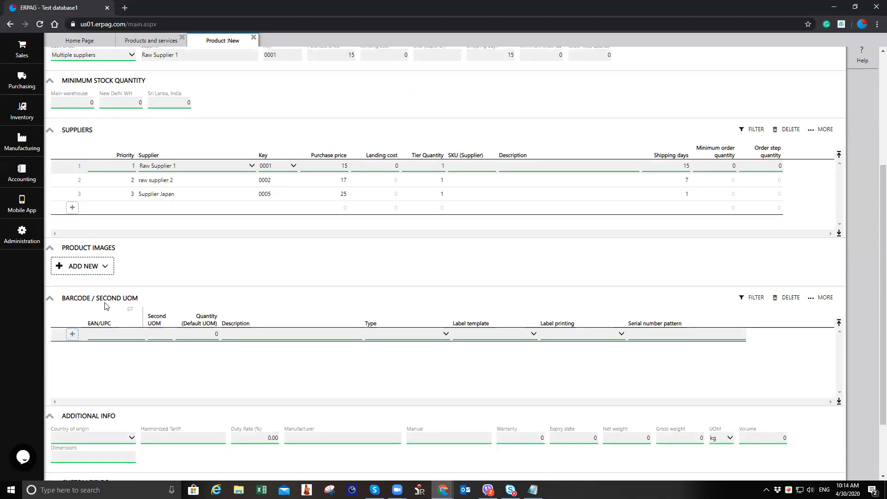
left_click(126, 336)
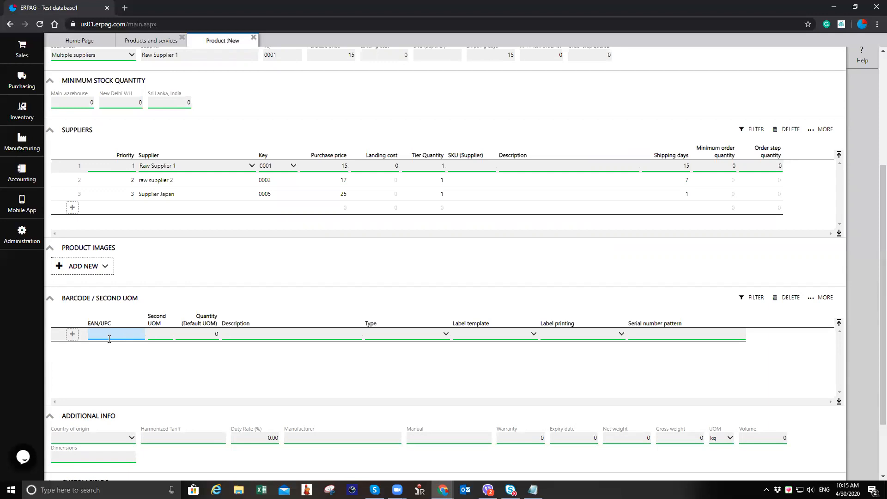
left_click(72, 334)
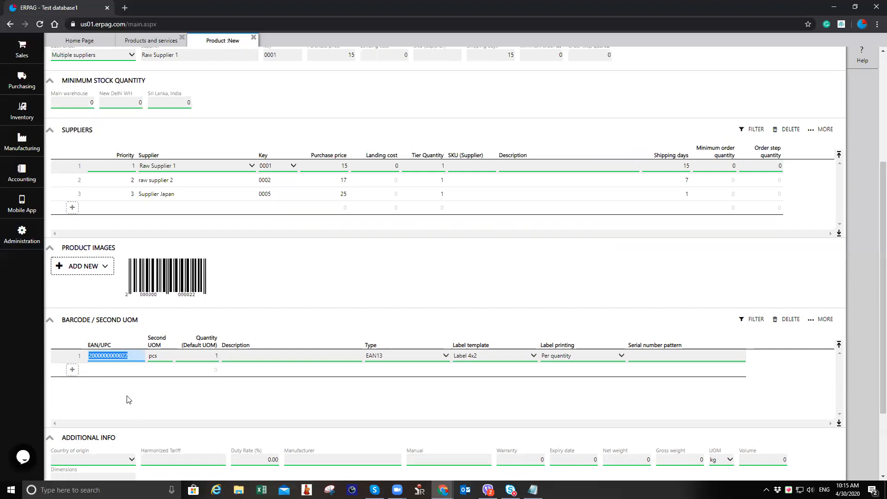
Step: Review the barcode type options, keeping EAN13, and save the product
left_click(409, 360)
left_click(410, 364)
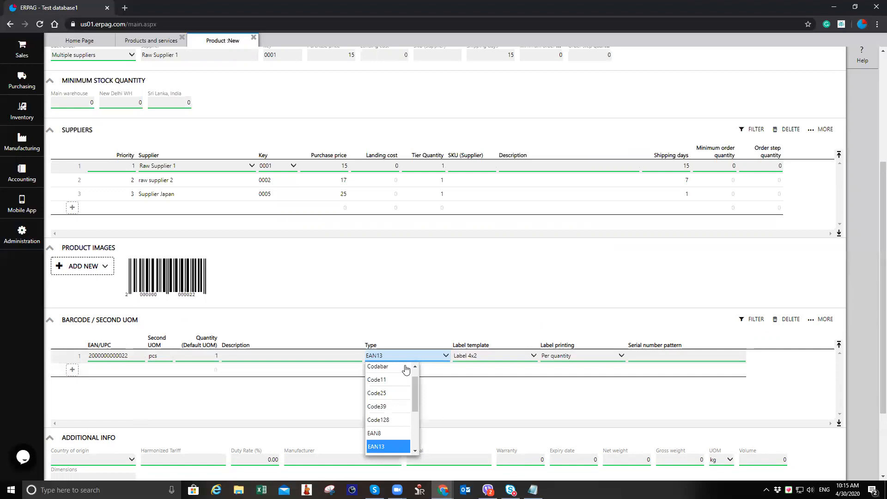
left_click(418, 358)
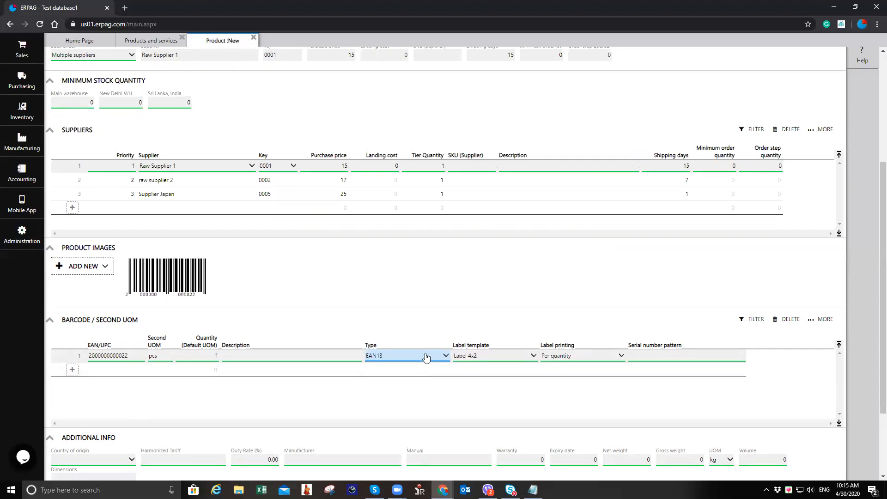
scroll(741, 211, "up", 4)
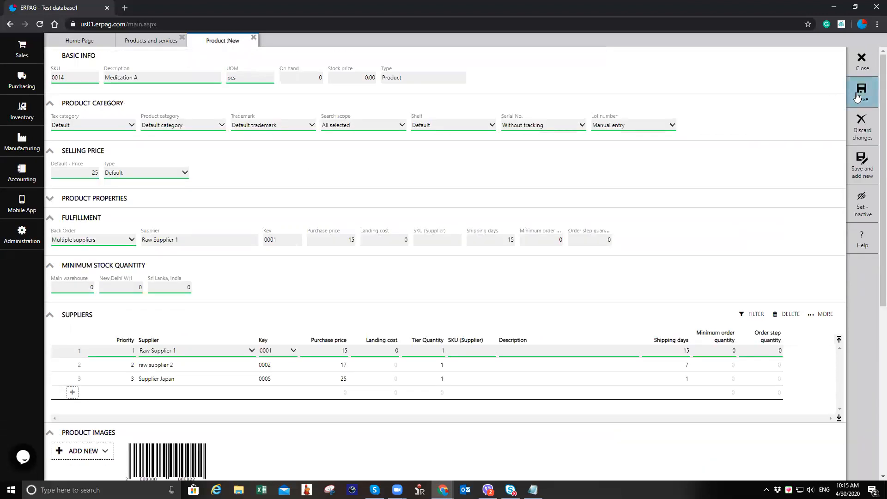
left_click(858, 97)
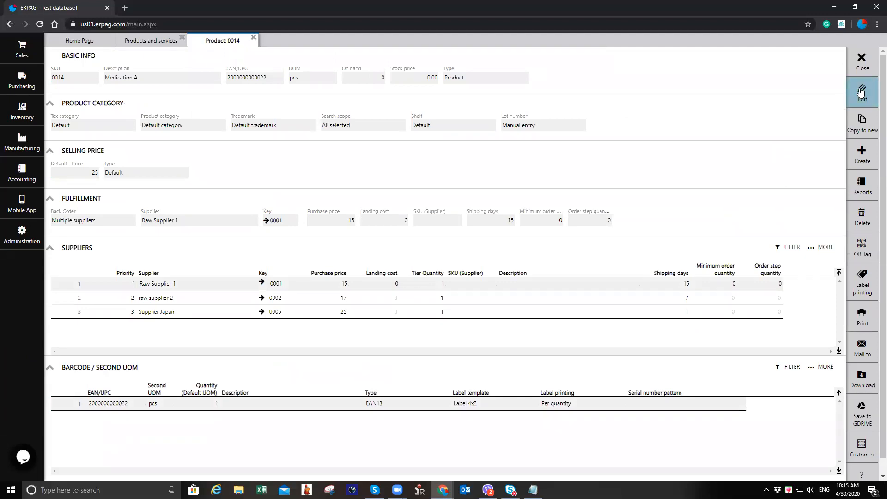
Step: Edit the product, set the minimum stock quantity to 200 for each of the three warehouses, and save
left_click(860, 93)
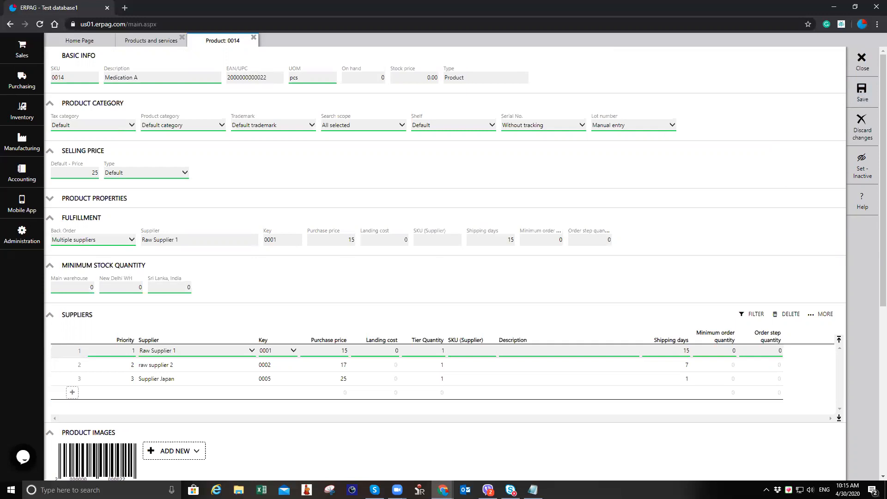
left_click(79, 287)
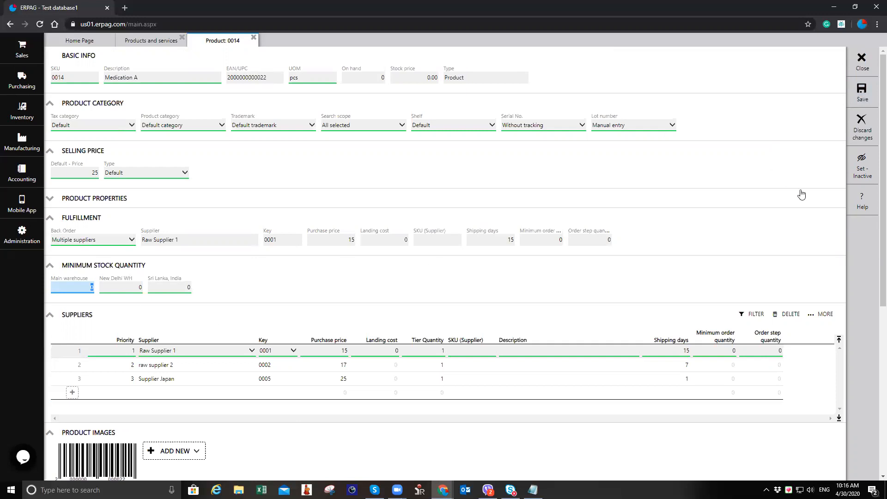
type("20")
key("Tab")
type("200")
key("Tab")
type("200")
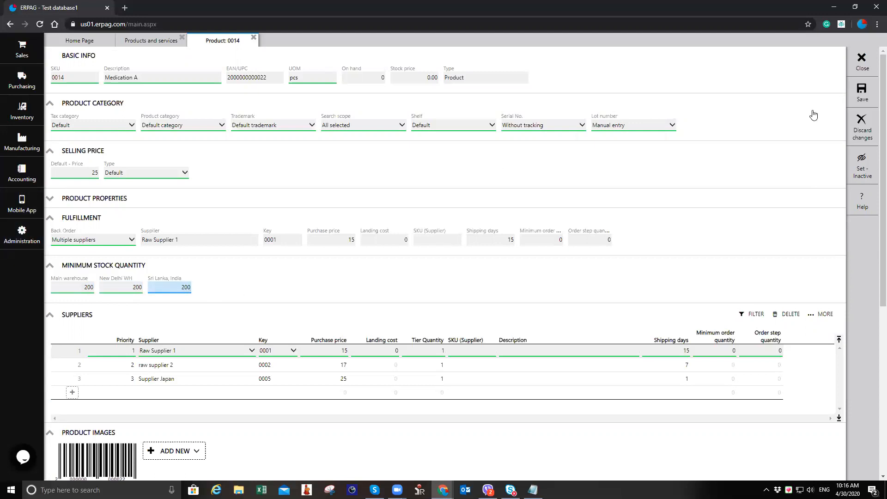
left_click(857, 101)
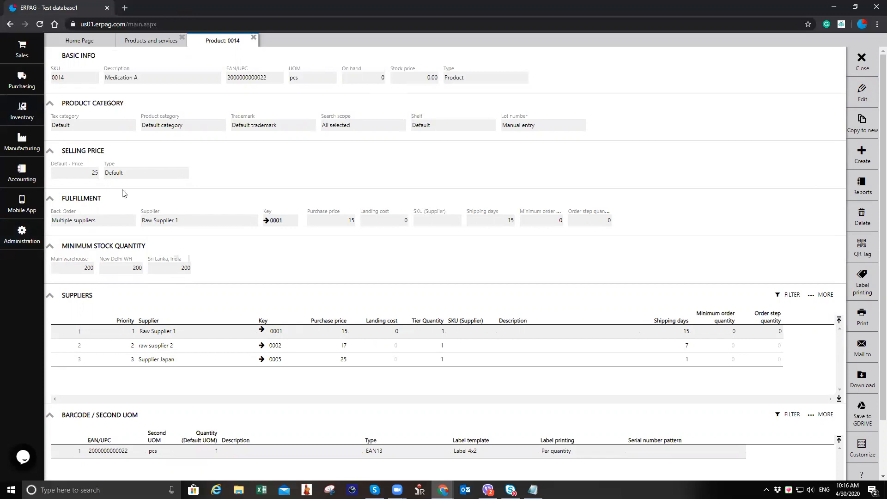
Step: Close the product and open the purchasing Fulfillment report
left_click(253, 39)
left_click(182, 37)
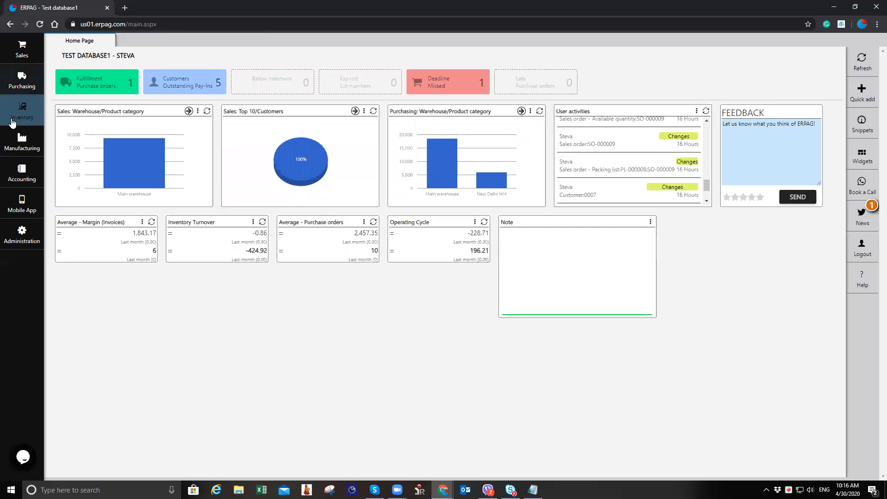
left_click(28, 76)
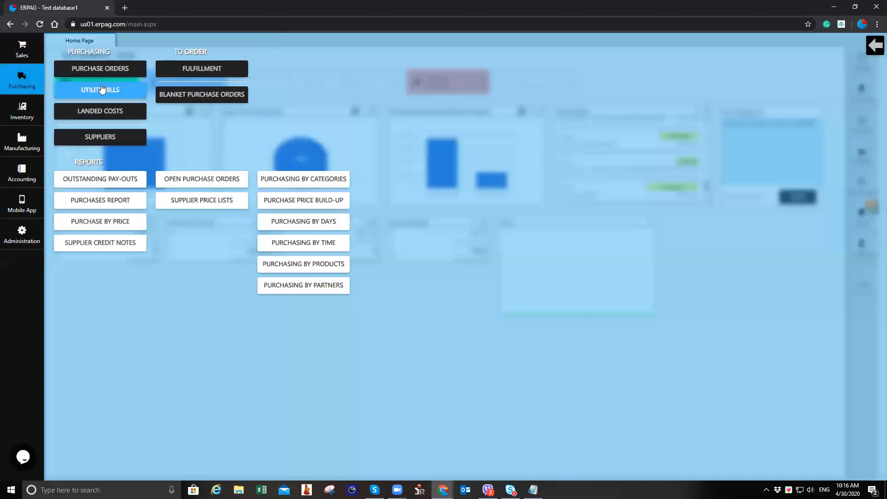
left_click(214, 67)
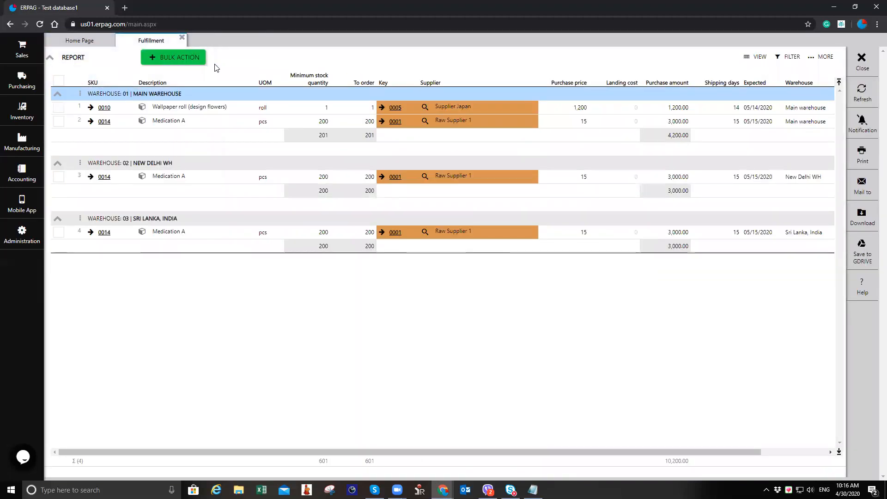
Step: Change the supplier of Medication A in the Main warehouse row to raw supplier 2
left_click(225, 125)
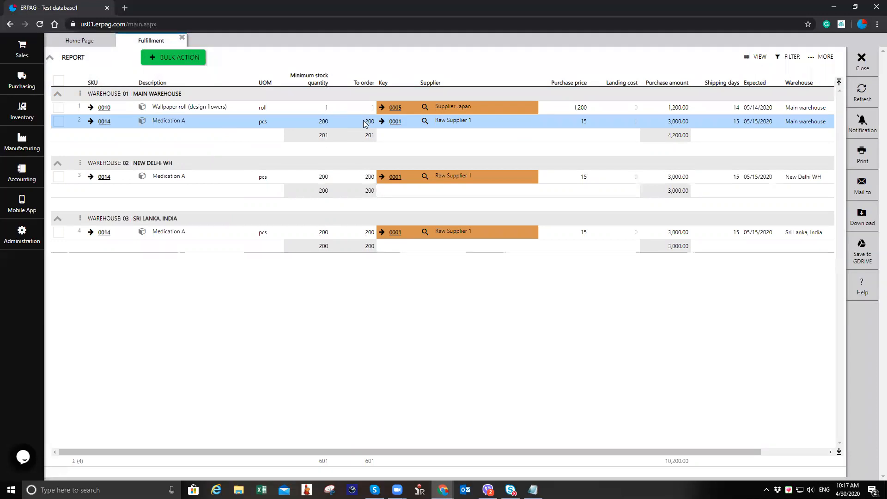
left_click(183, 109)
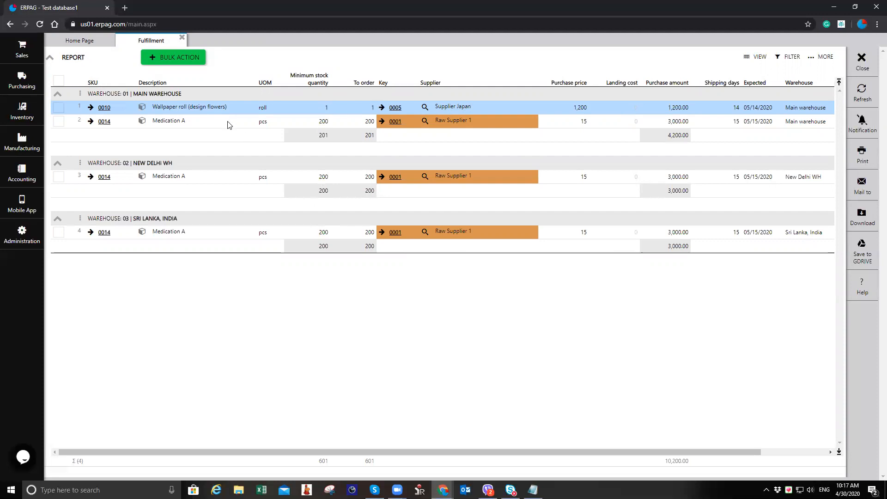
left_click(332, 124)
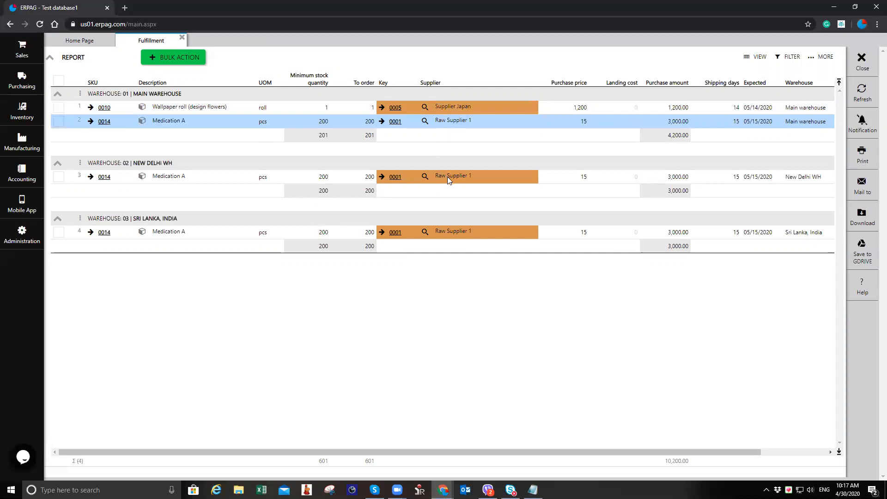
left_click(426, 121)
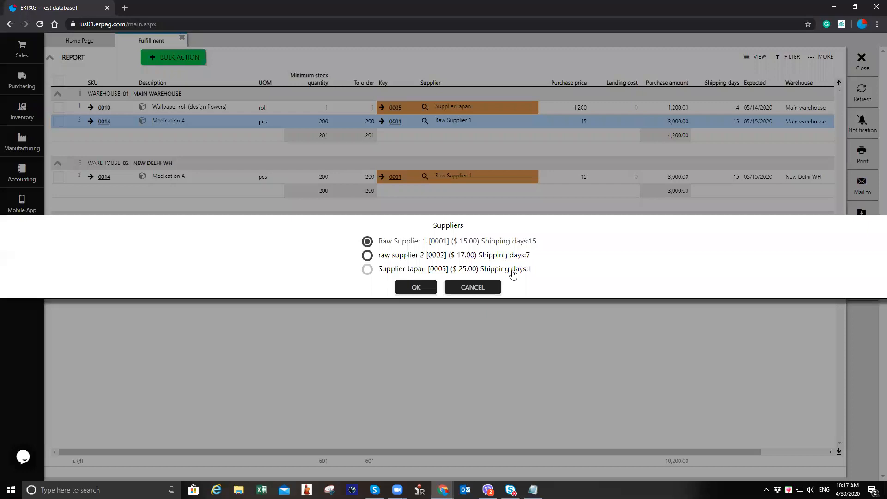
left_click(372, 260)
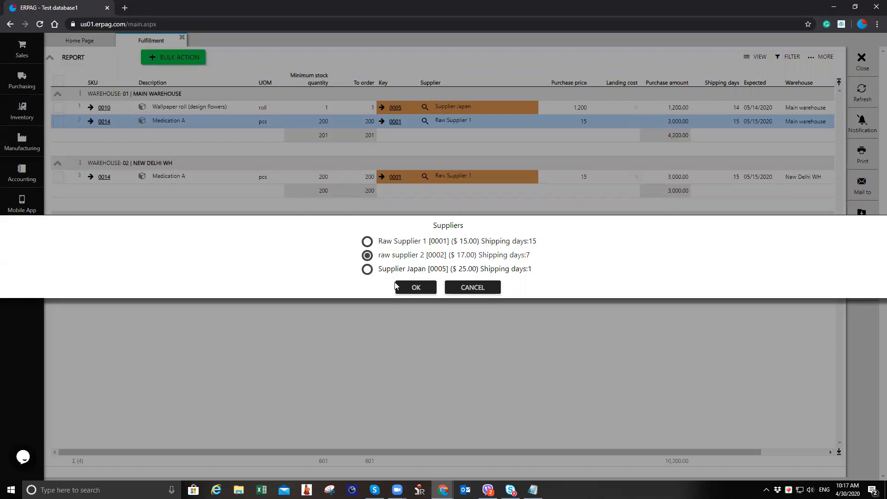
left_click(423, 289)
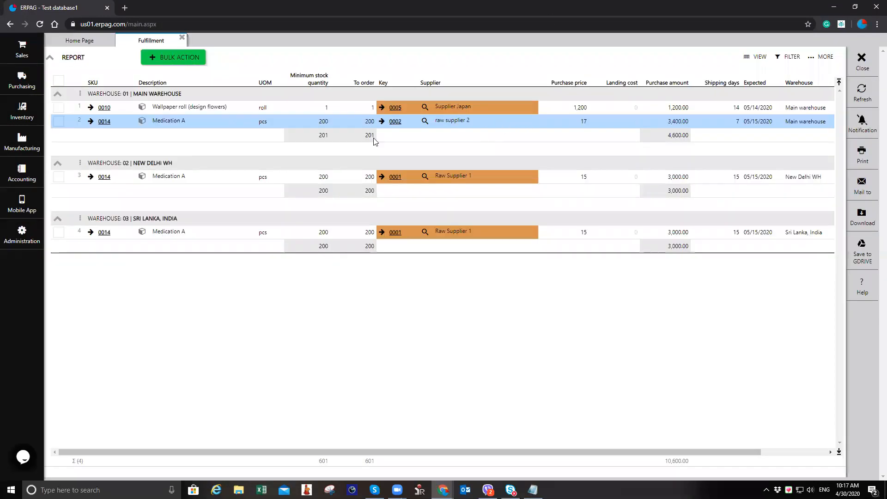
Step: Select the three Medication A rows and create purchase orders for them with a bulk action
left_click(59, 122)
left_click(59, 177)
left_click(59, 233)
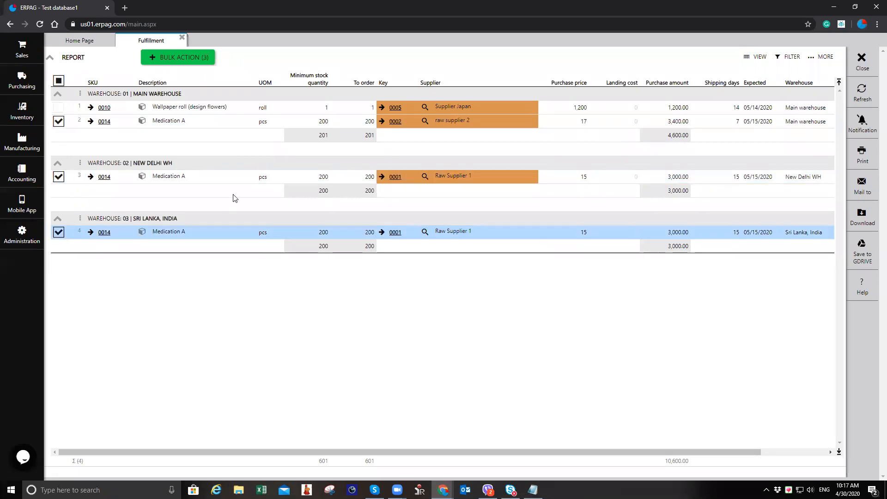
left_click(188, 61)
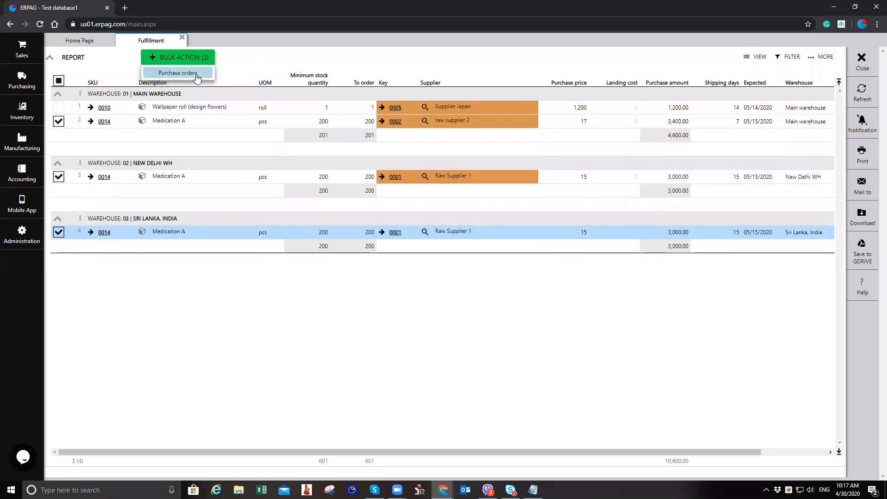
left_click(197, 73)
left_click(403, 280)
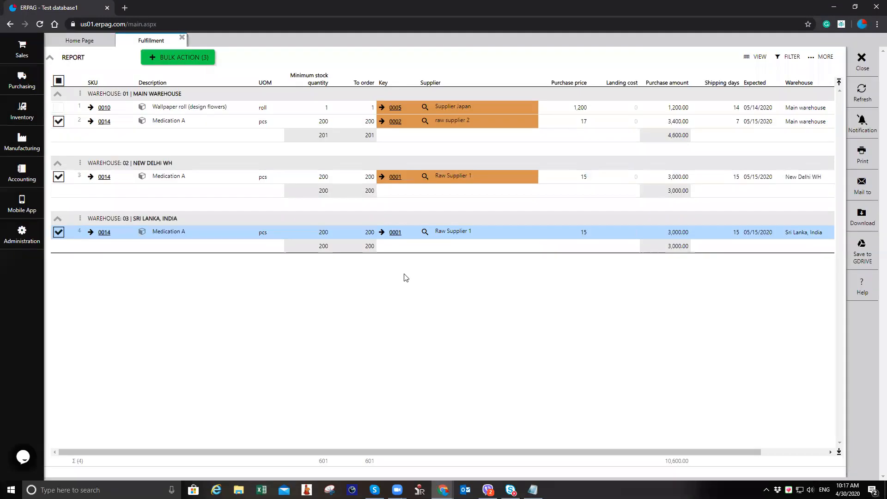
left_click(444, 279)
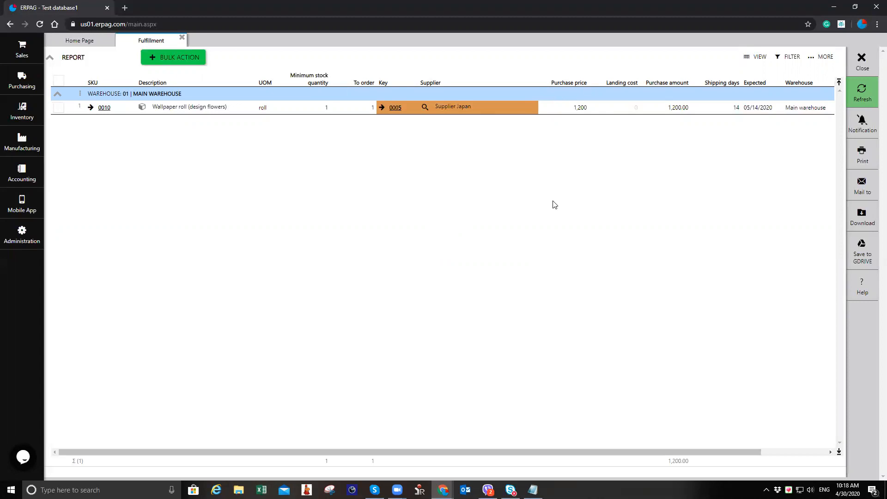
Step: Open purchase order PO-000011 from the purchase orders list and start receiving its goods
left_click(182, 37)
left_click(21, 81)
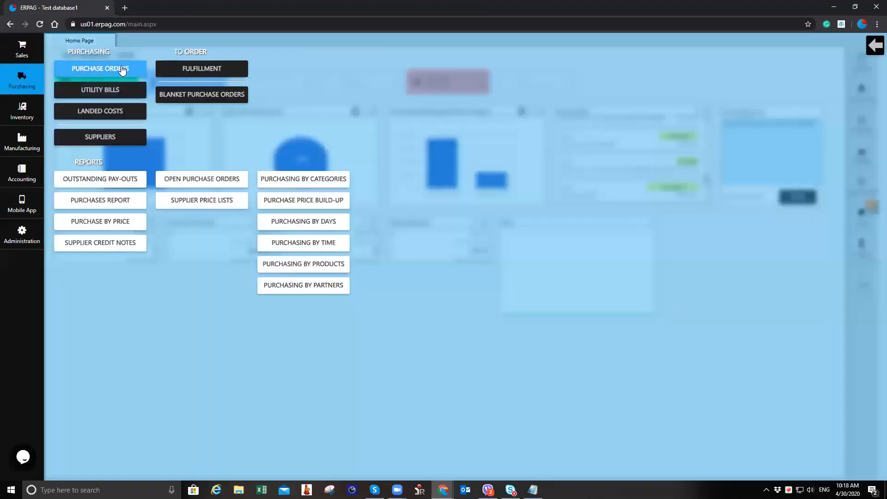
left_click(123, 67)
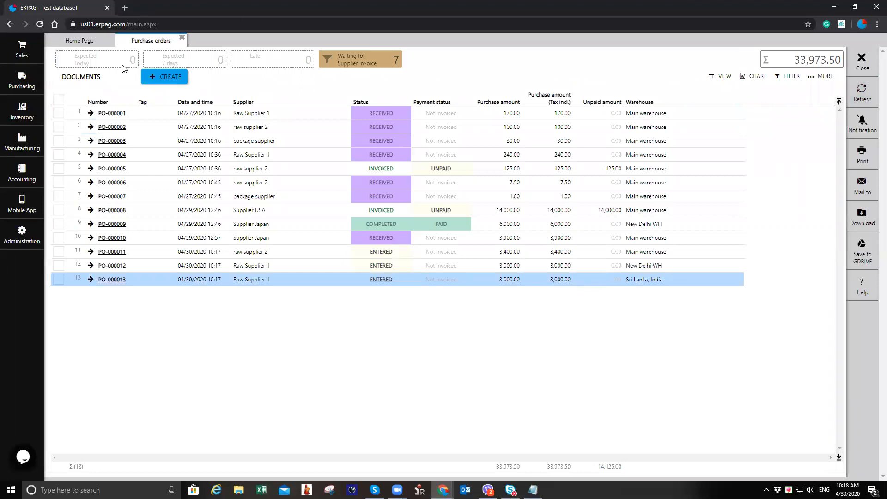
left_click(249, 272)
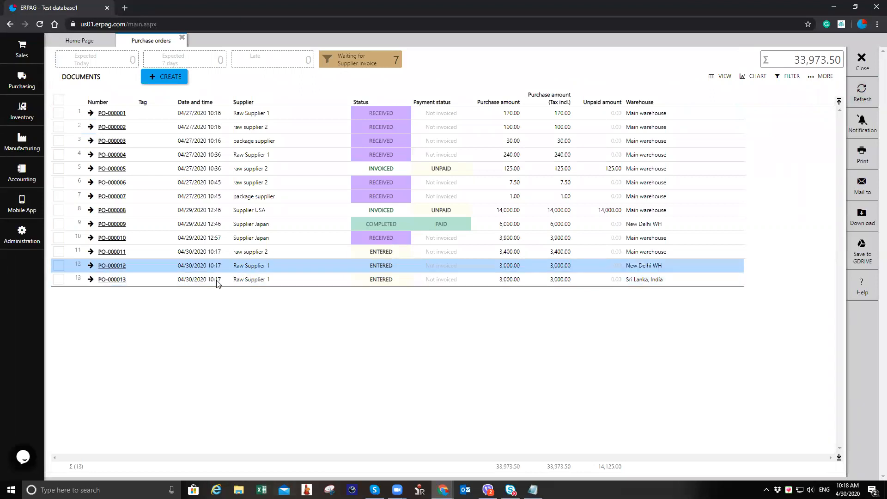
left_click(194, 254)
left_click(193, 265)
left_click(194, 281)
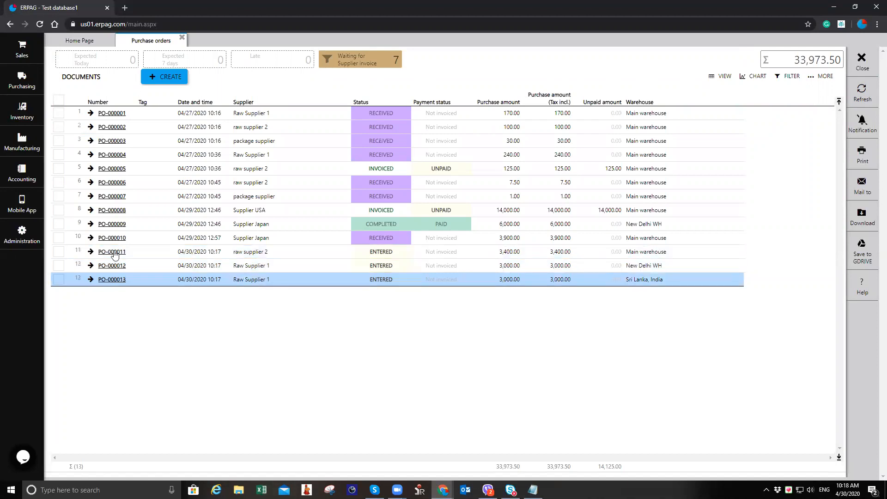
left_click(114, 255)
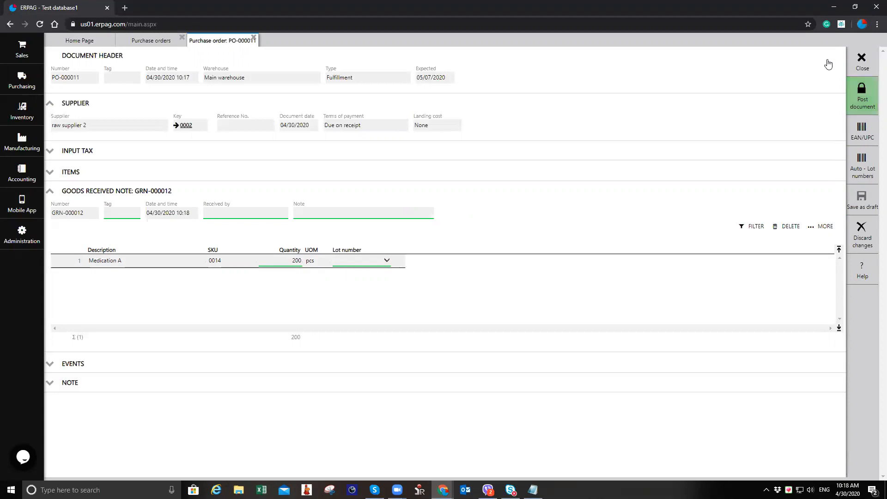
left_click(861, 60)
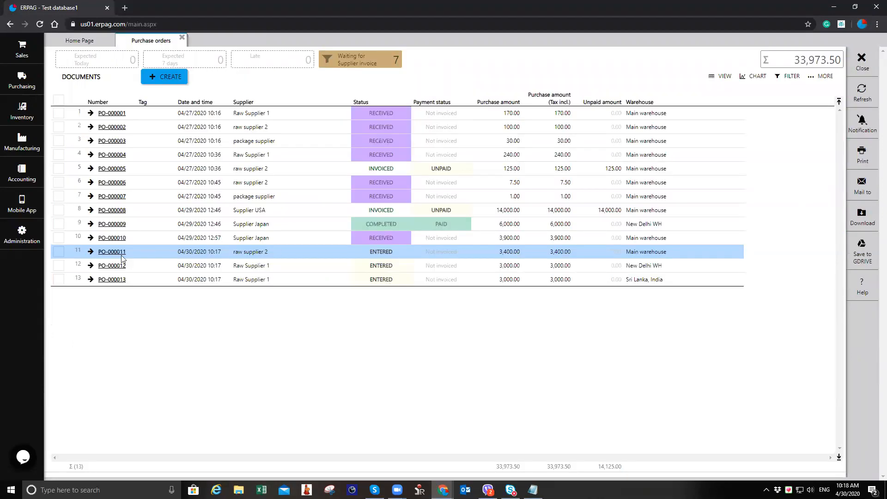
double_click(180, 251)
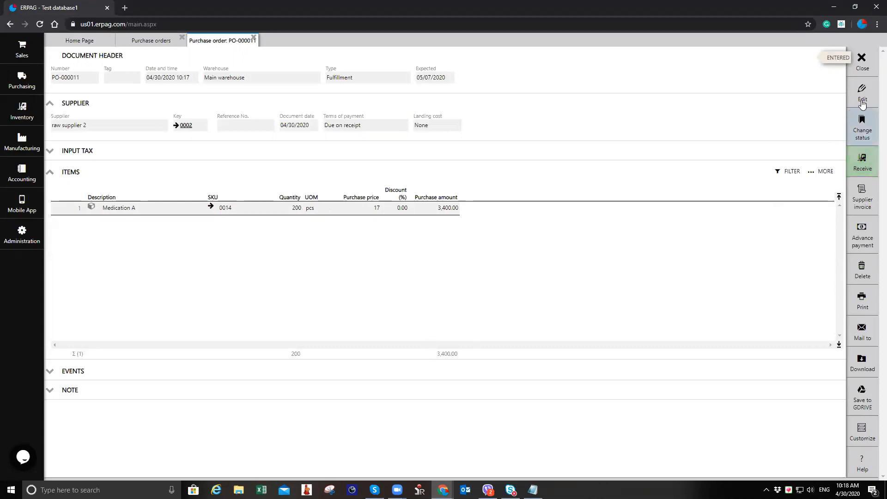
left_click(862, 162)
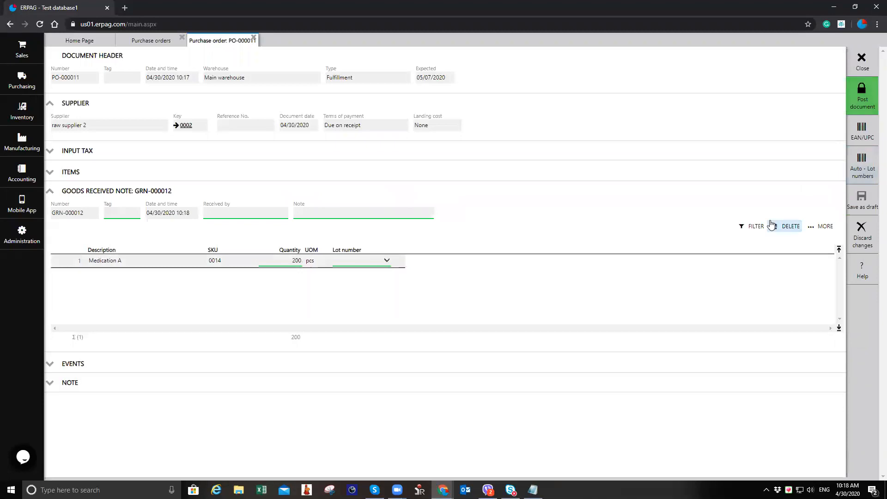
Step: Open product 0014 from the products list and copy its EAN/UPC barcode
left_click(168, 46)
left_click(22, 111)
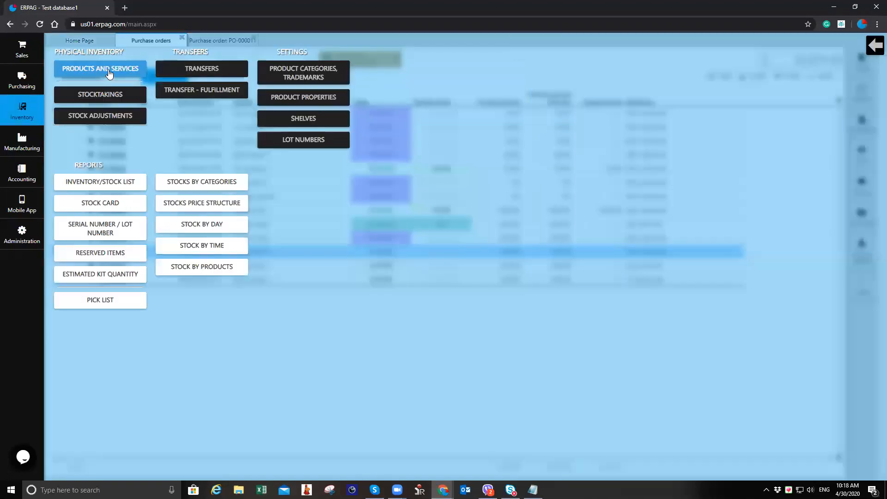
left_click(109, 72)
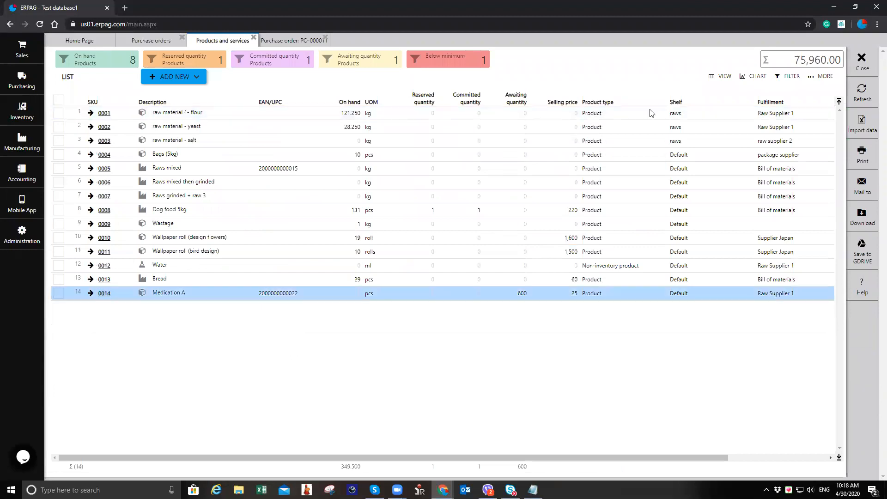
left_click(860, 96)
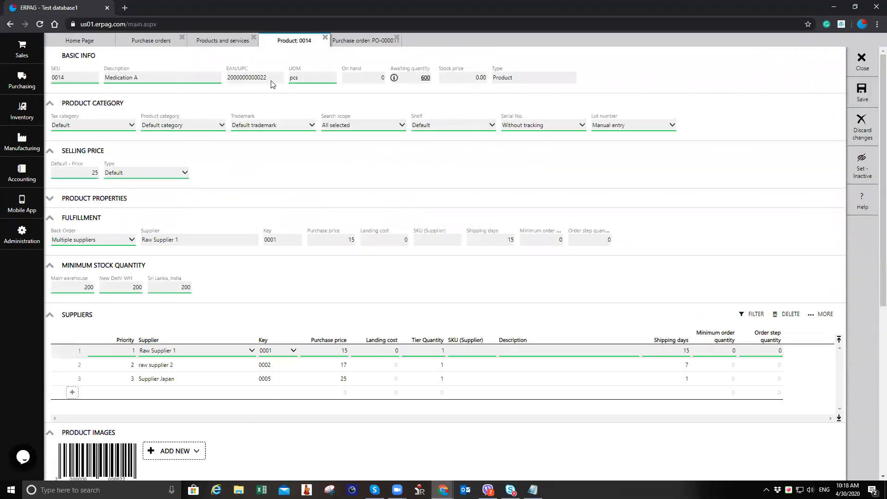
double_click(235, 78)
key("ctrl+c")
right_click(248, 79)
left_click(266, 88)
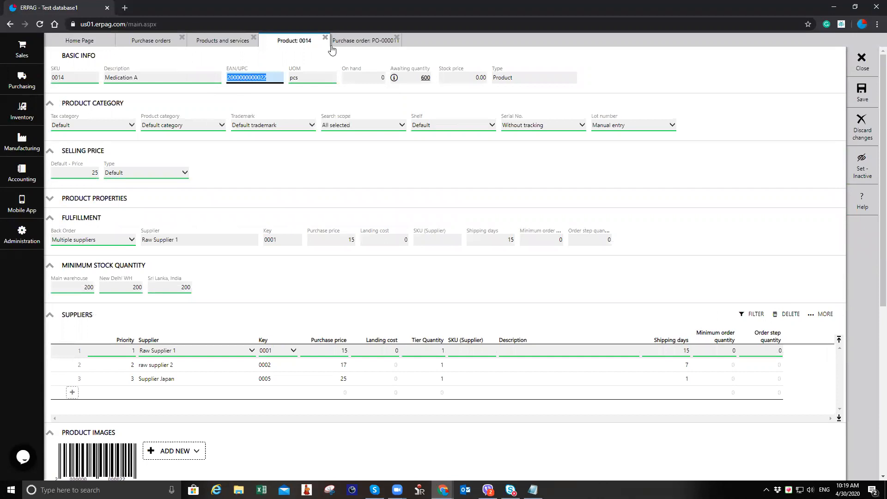
Step: Scan the copied barcode three times into the goods received note of PO-000011 and add the items to the document
left_click(334, 42)
left_click(863, 136)
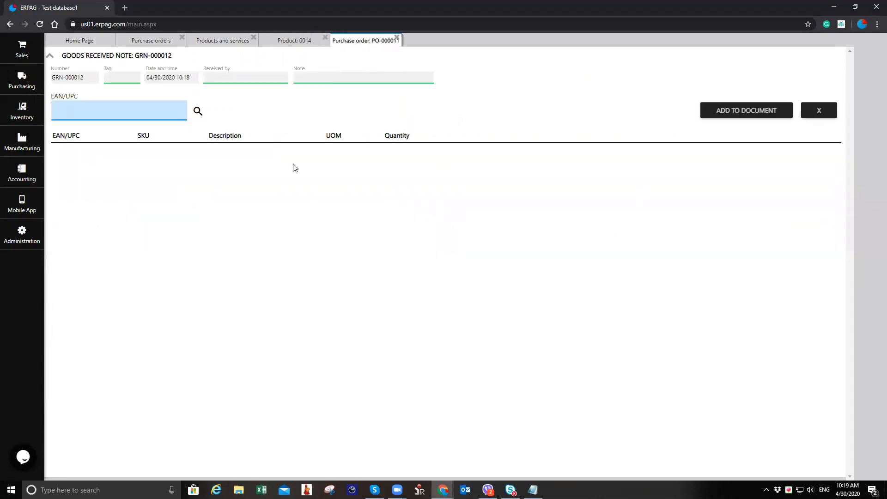
type("v")
key("BackSpace")
key("ctrl+v")
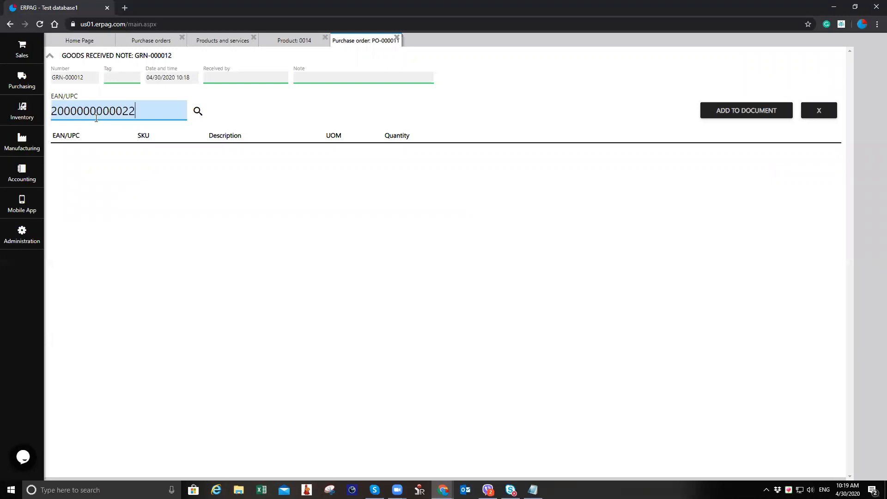
key("Return")
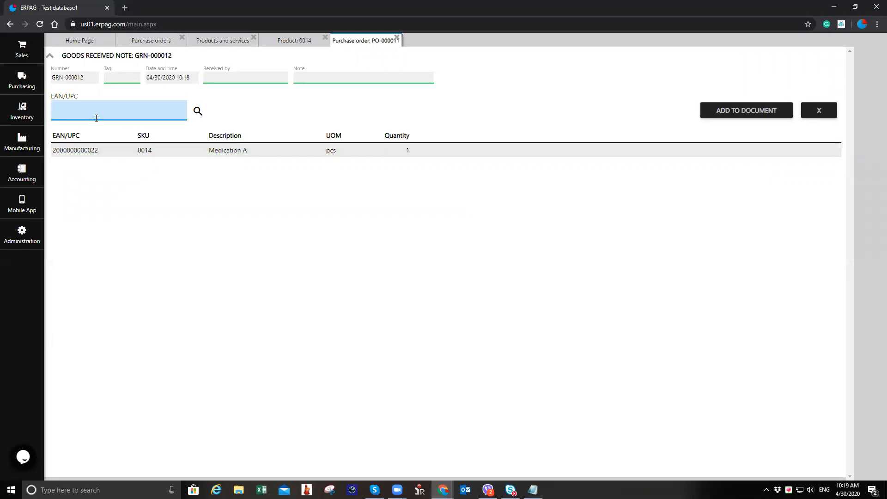
key("ctrl+v")
key("Return")
key("ctrl+v")
key("Return")
left_click(746, 111)
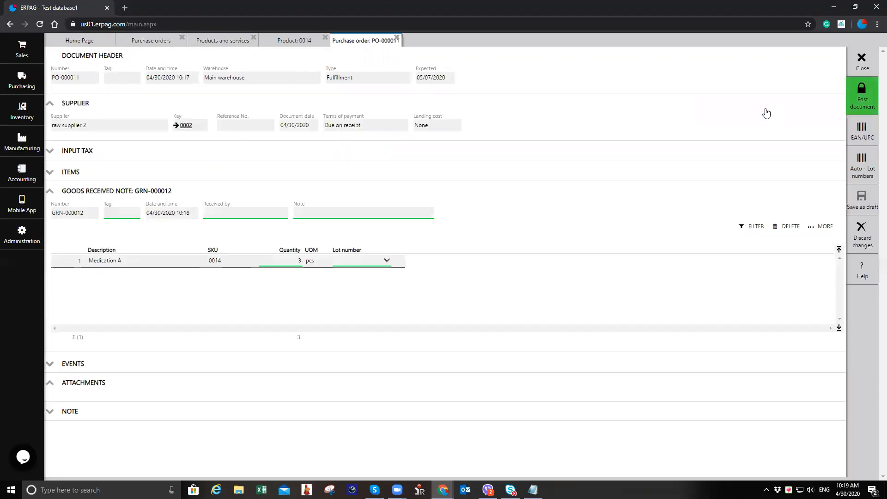
Step: Set the received quantity of Medication A to 20
left_click(273, 257)
type("20")
key("Tab")
Step: Start a quick-add lot for the received line and name it LOT-2401
left_click(364, 263)
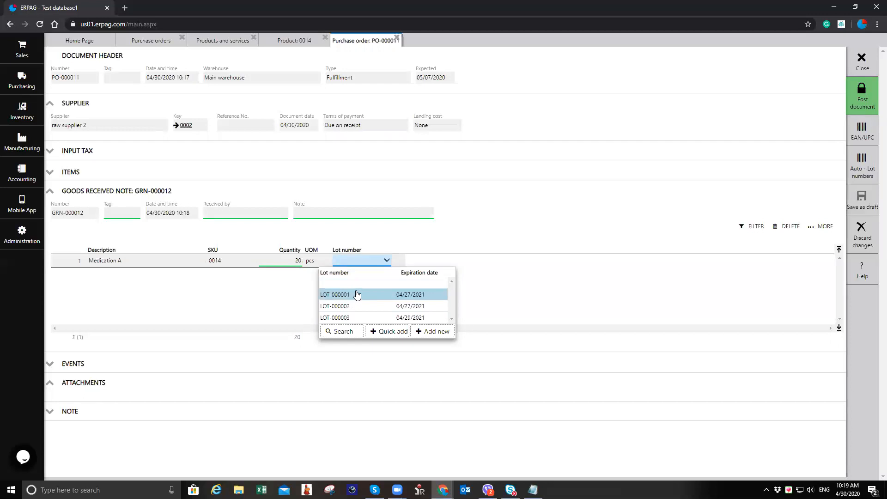
left_click(401, 332)
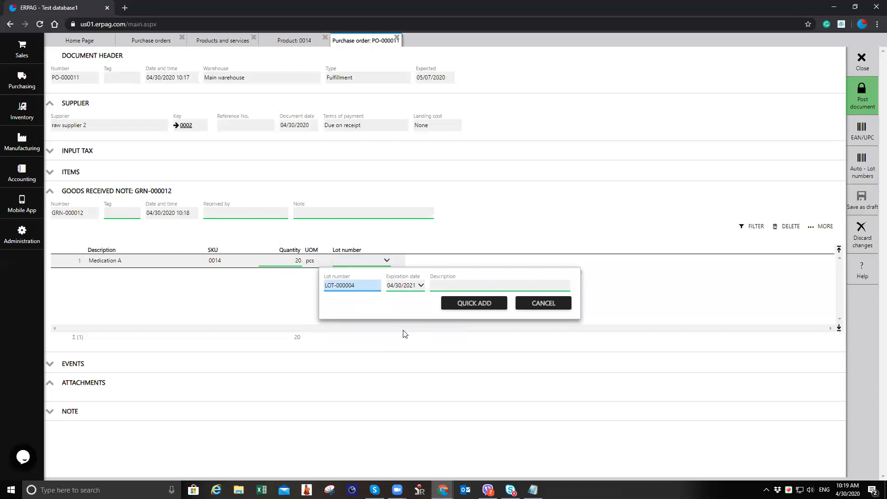
key("BackSpace")
key("BackSpace")
key("BackSpace")
key("BackSpace")
key("BackSpace")
key("BackSpace")
type("-2401")
Step: Set the new lot's expiration date to 09/30/2020
left_click(421, 285)
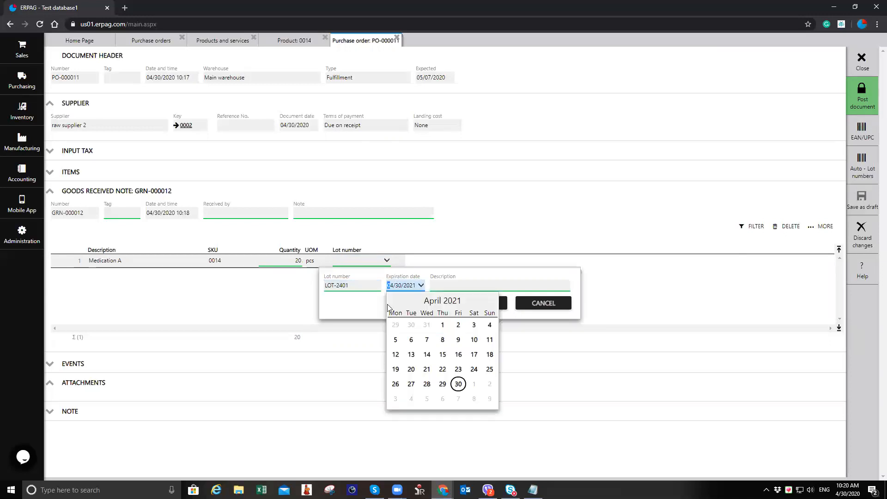
left_click(396, 302)
left_click(396, 301)
left_click(396, 301)
left_click(396, 301)
left_click(396, 301)
left_click(396, 302)
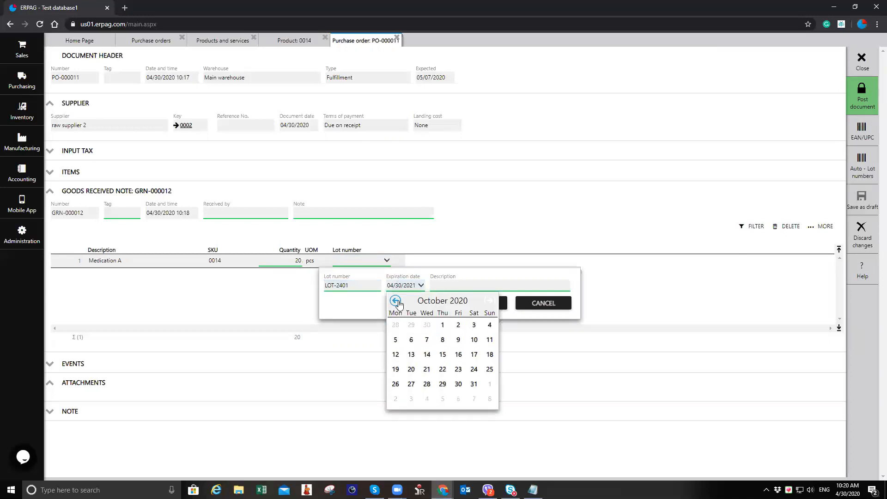
left_click(396, 301)
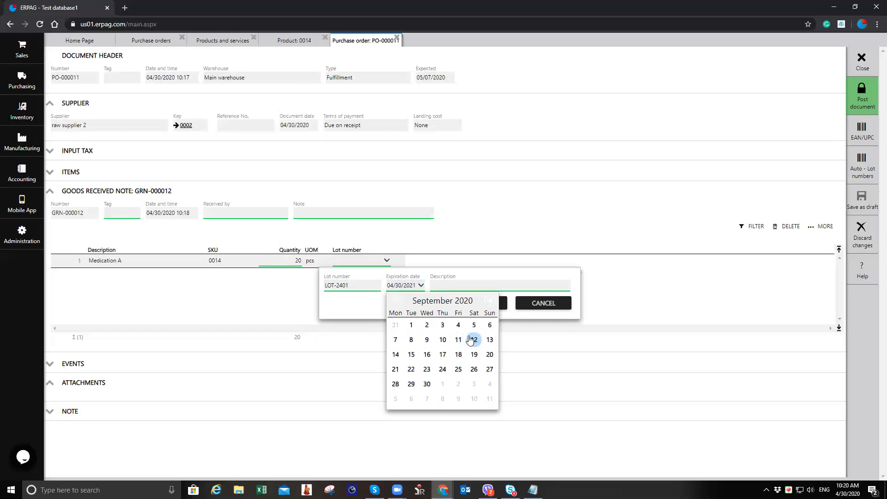
left_click(427, 384)
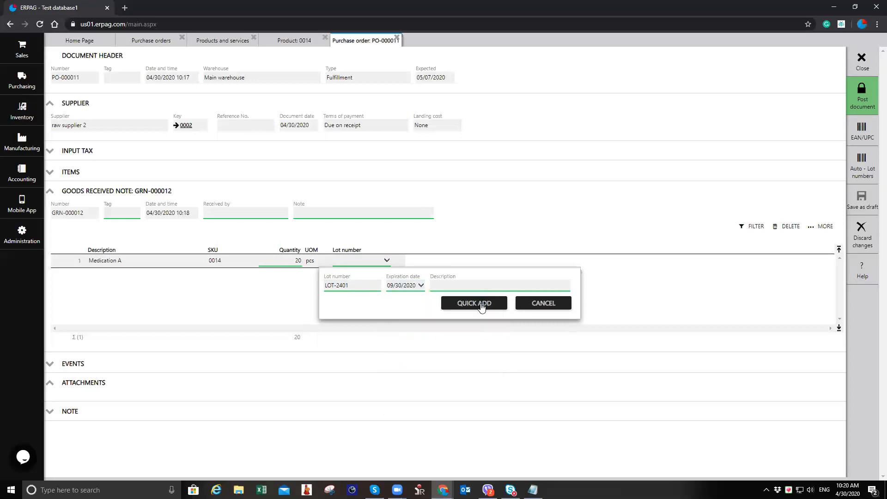
Step: Add the LOT-2401 lot to the received line and set the received quantity of Medication A to 200
left_click(476, 303)
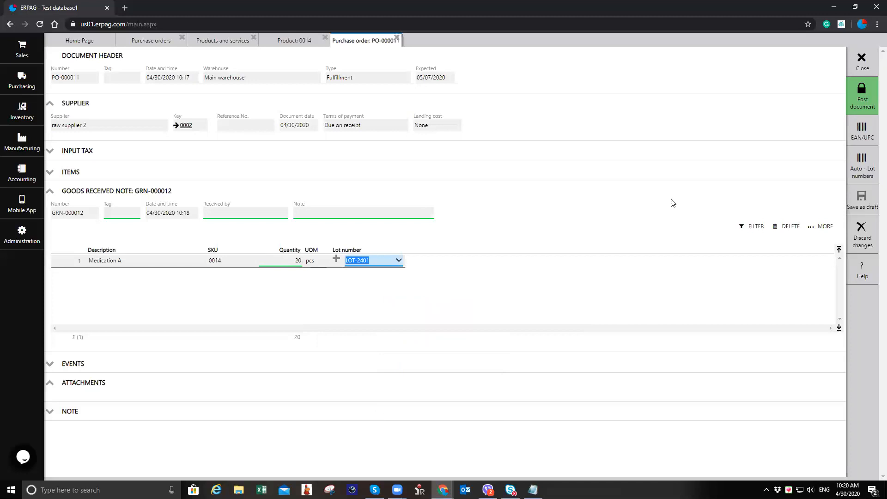
left_click(855, 106)
left_click(296, 264)
type("0")
key("Tab")
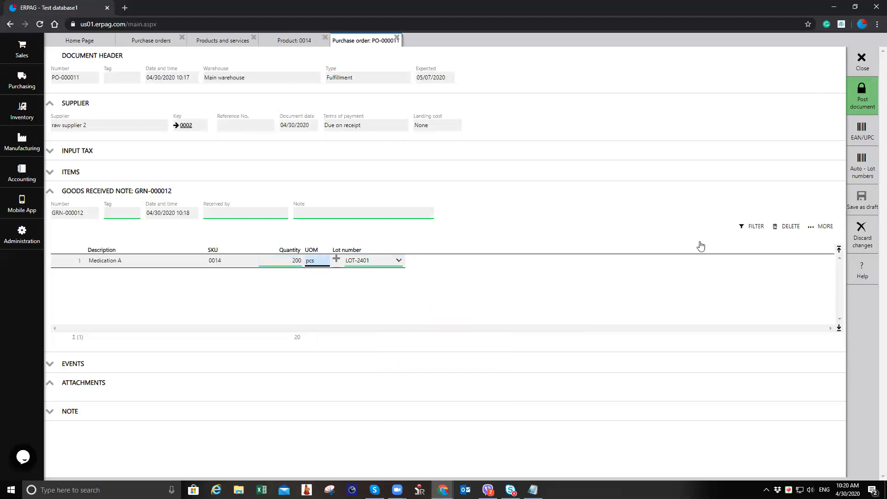
Step: Post the goods received note for PO-000011
left_click(871, 102)
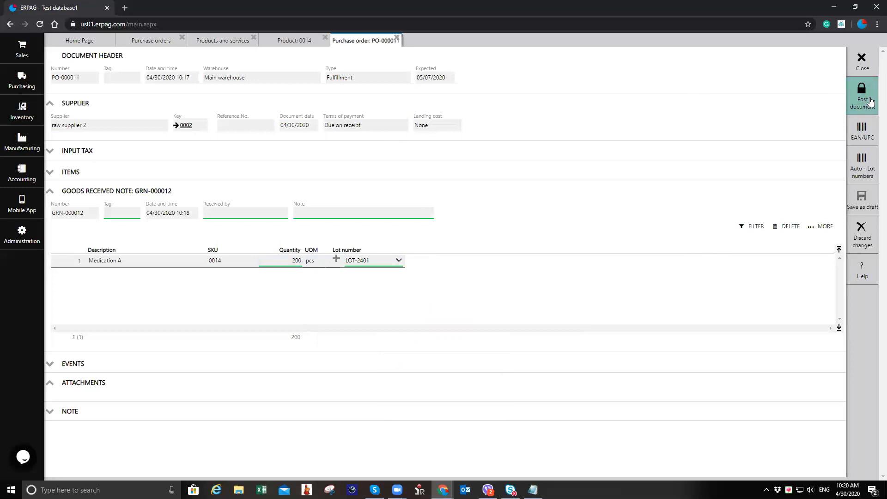
left_click(423, 281)
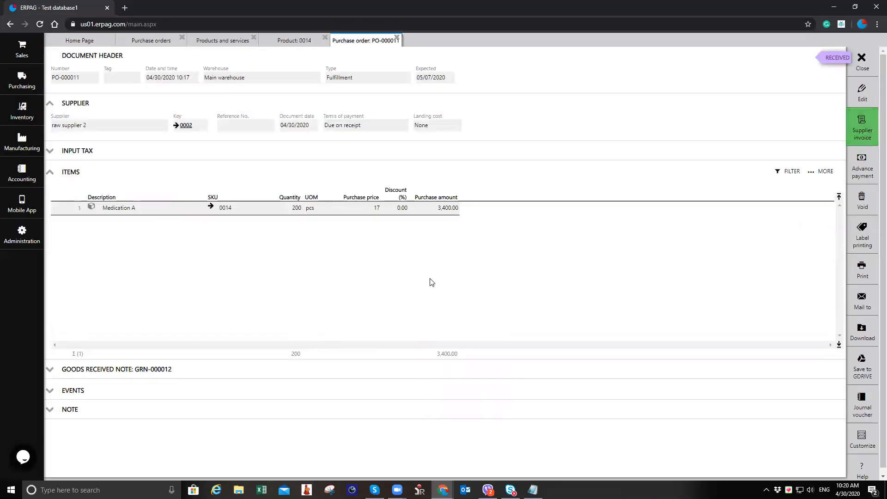
Step: Open the Medication A product record and review its on-hand stock per warehouse and its awaiting purchase orders
left_click(23, 120)
left_click(94, 73)
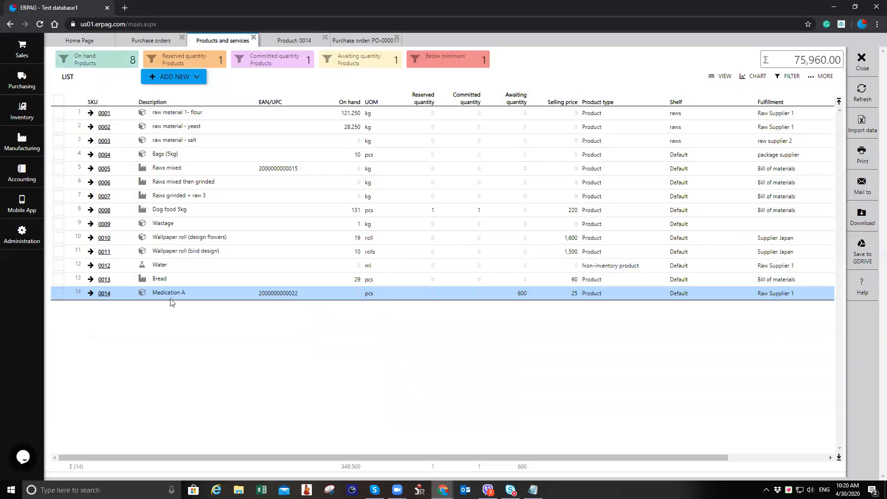
left_click(104, 294)
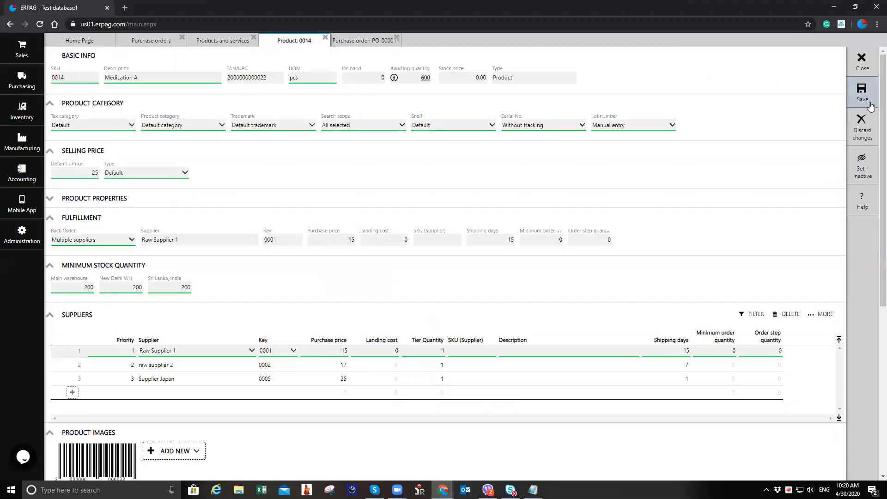
left_click(863, 64)
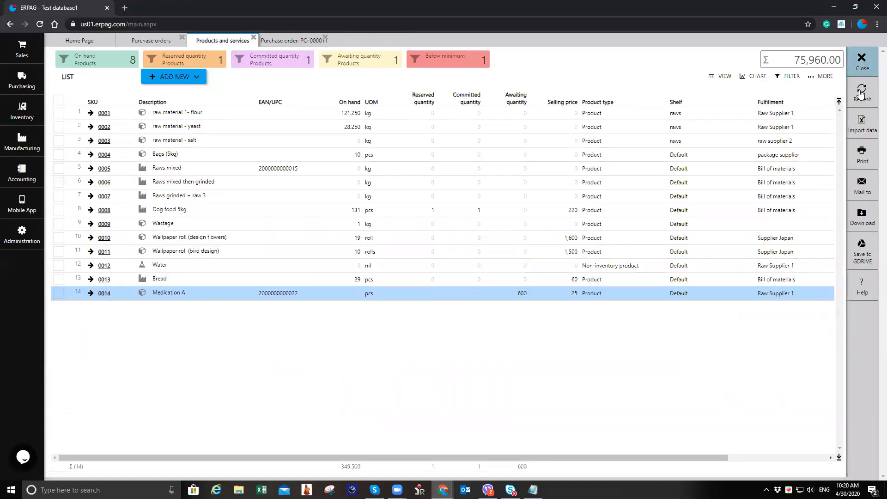
left_click(105, 295)
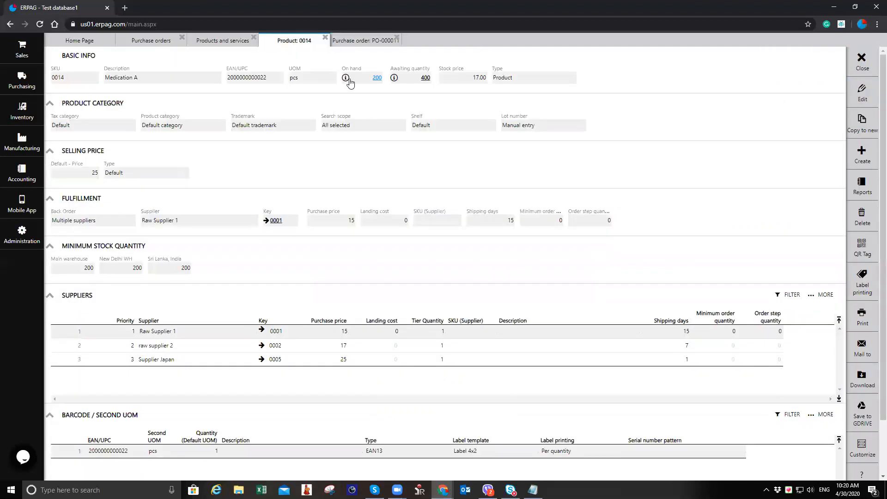
left_click(346, 79)
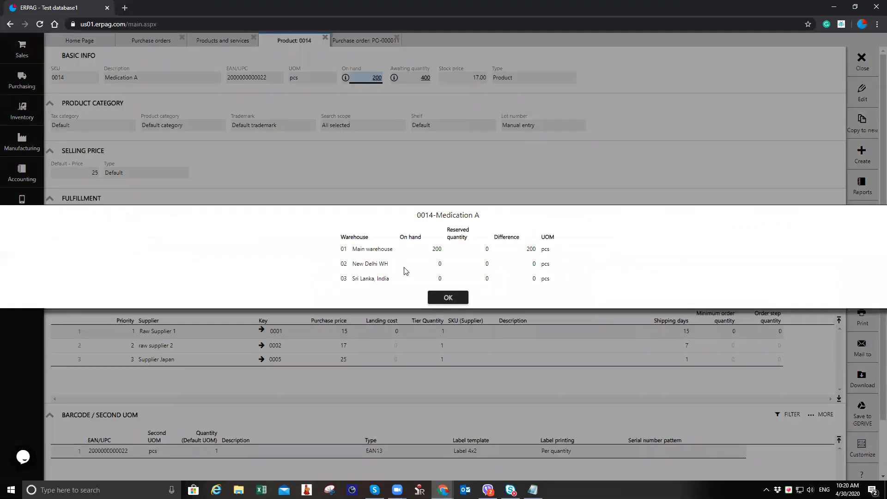
left_click(446, 298)
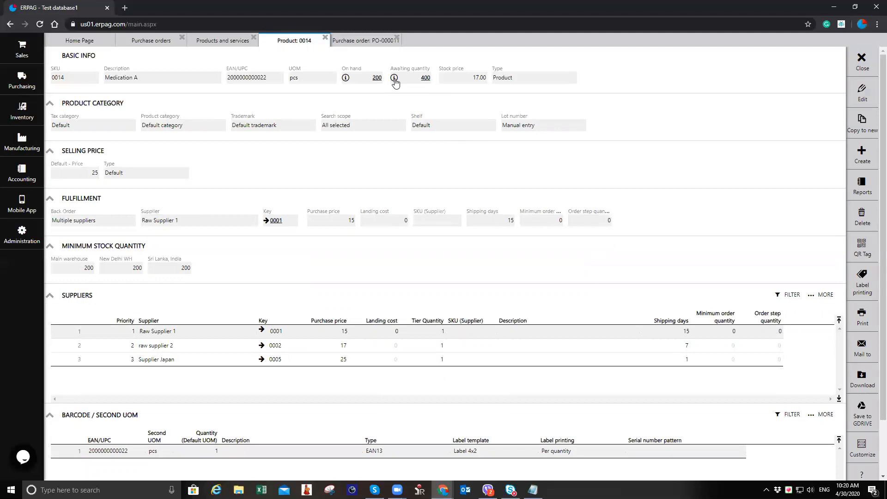
left_click(395, 79)
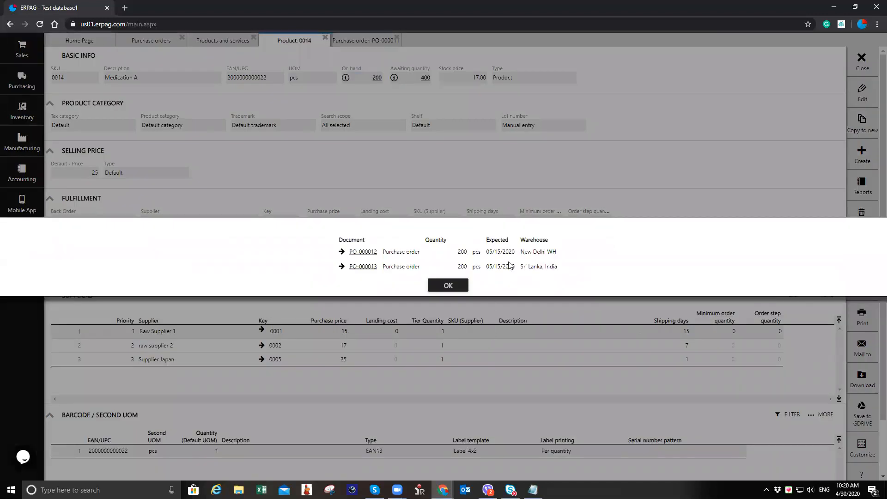
left_click(448, 285)
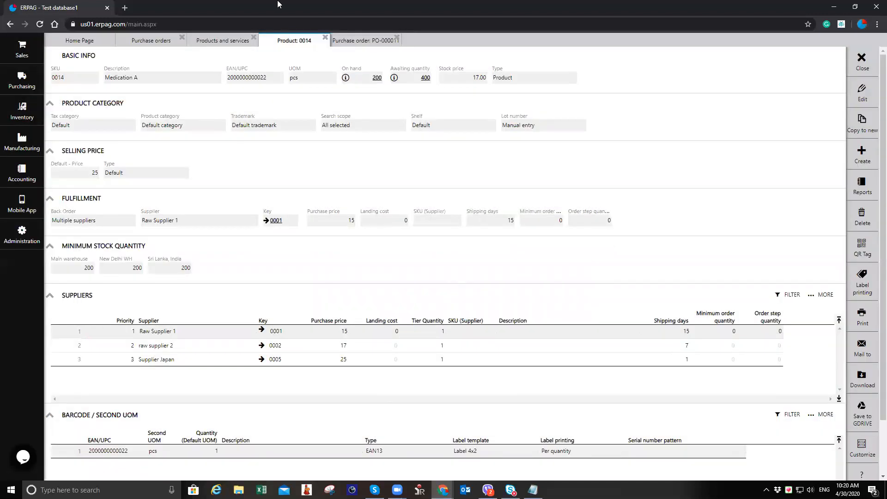
Step: Close the product, purchase order and list tabs
left_click(325, 38)
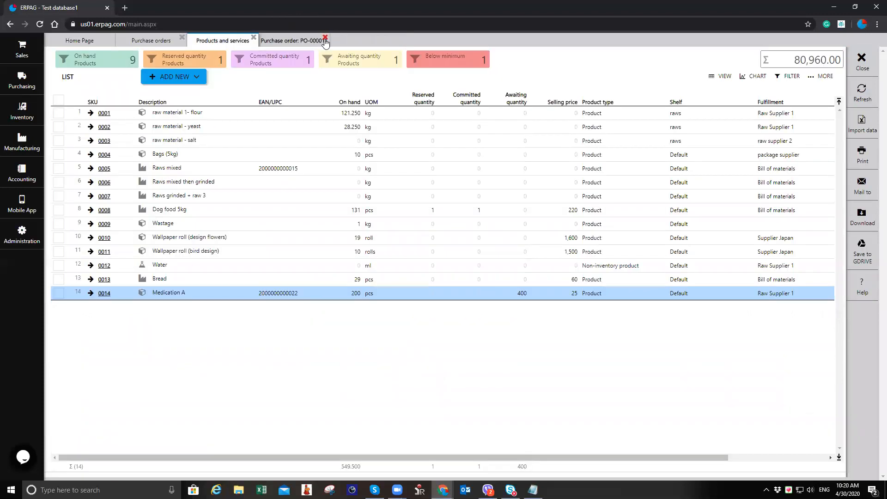
left_click(325, 38)
left_click(254, 37)
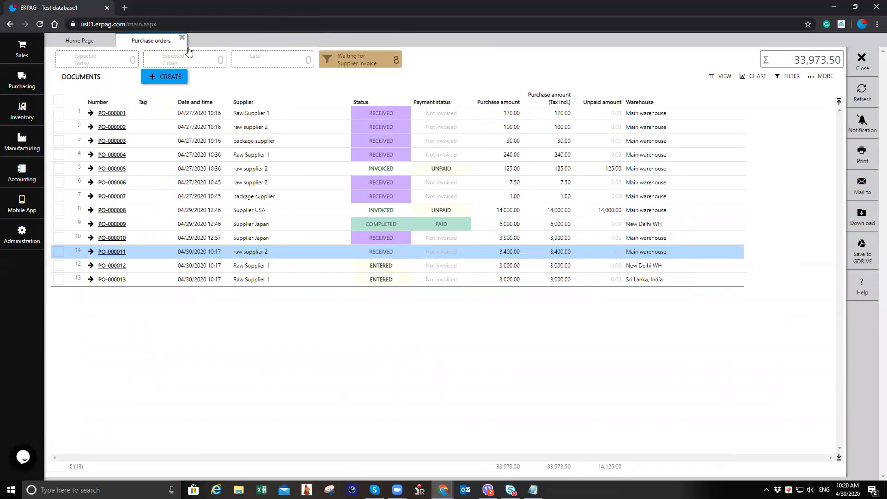
left_click(182, 38)
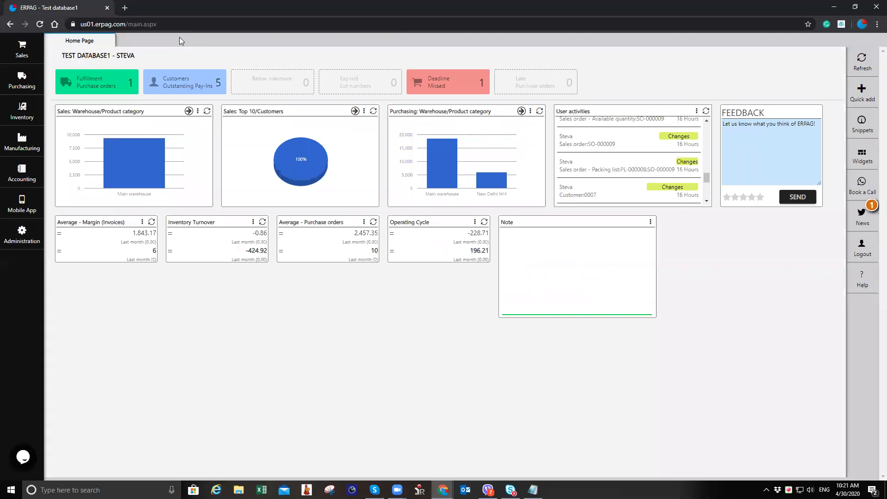
Step: Open the Open Purchase Orders report to review pending orders for Medication A
left_click(21, 82)
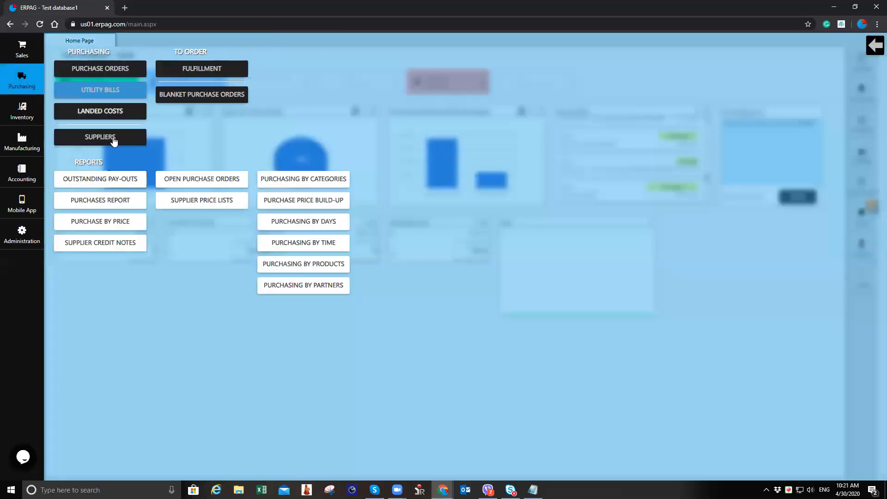
left_click(187, 182)
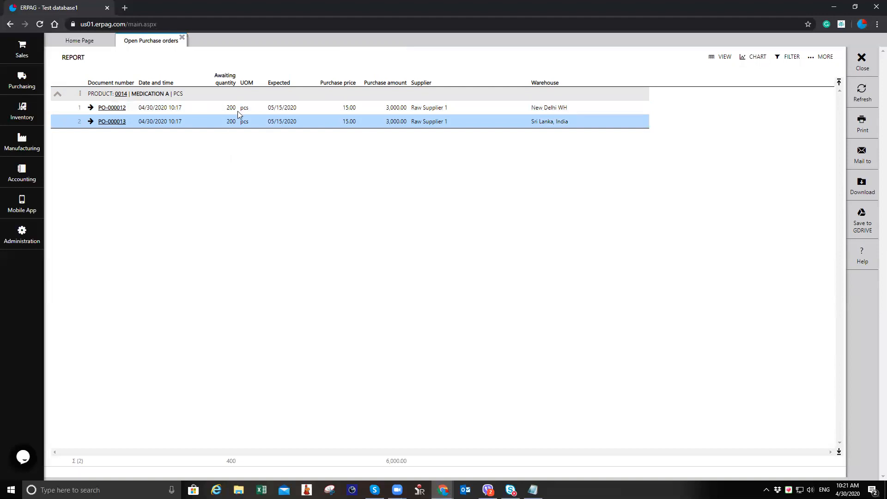
left_click(182, 37)
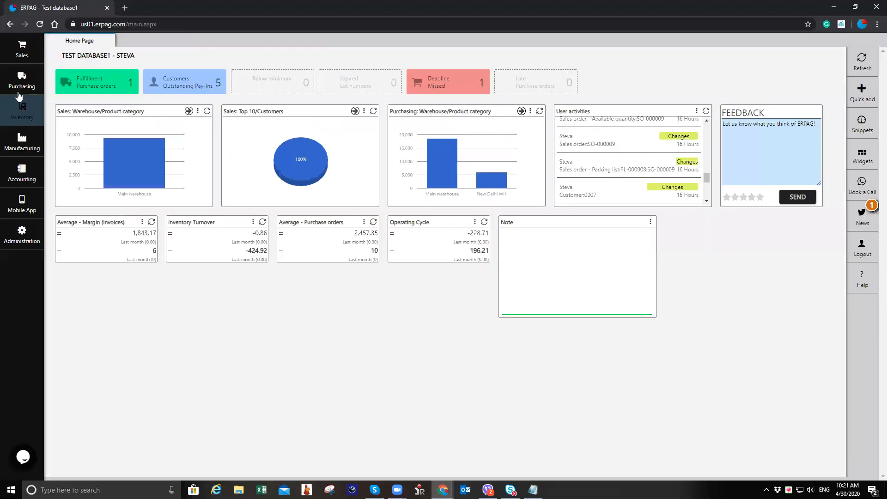
Step: Open PO-000012 and start receiving it with a received quantity of 150
left_click(21, 81)
left_click(107, 73)
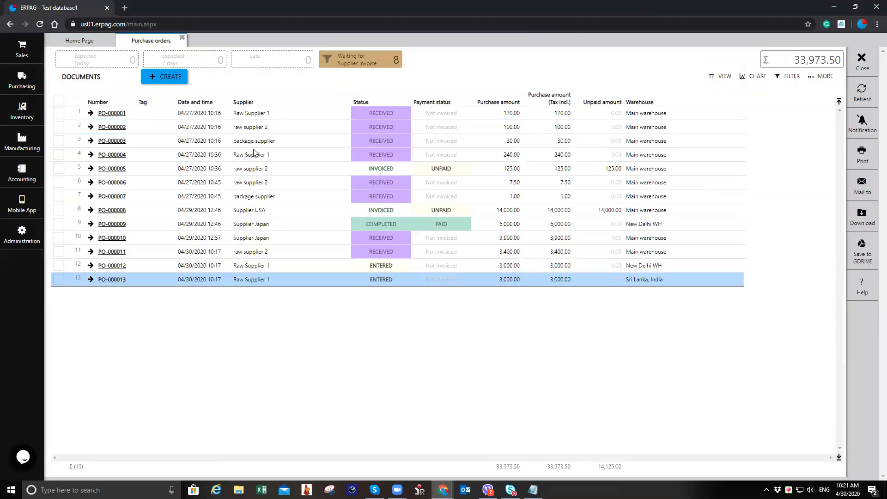
left_click(115, 265)
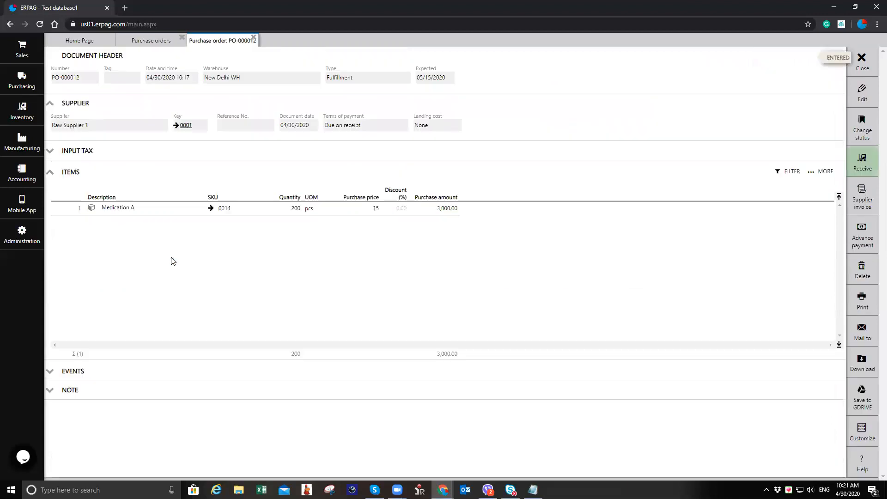
left_click(863, 162)
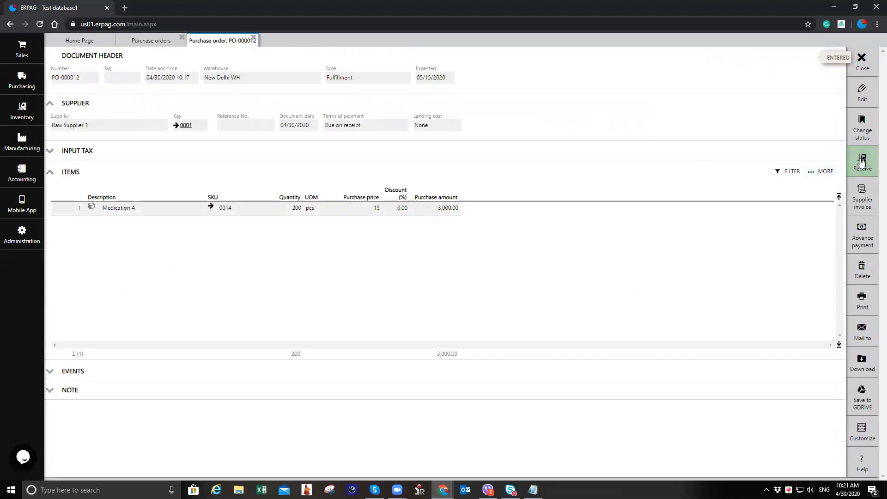
left_click(291, 261)
type("150")
key("Tab")
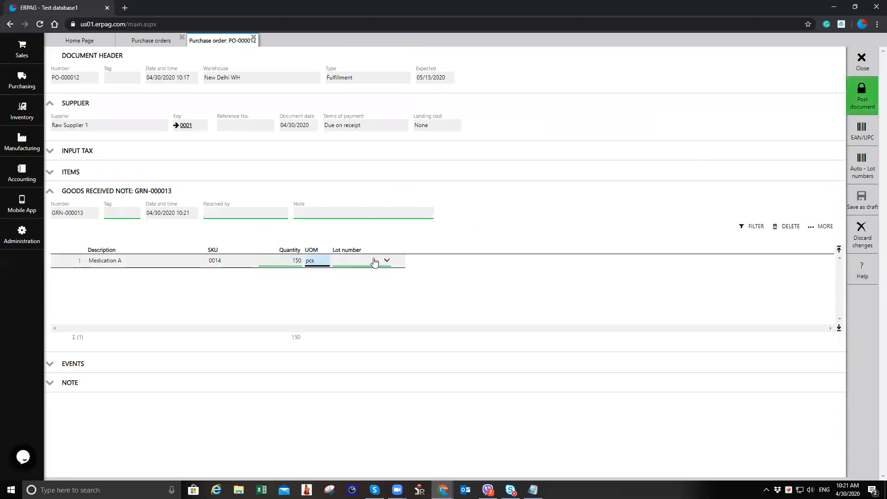
Step: Quick-add a new lot named LOT-2606 for the received line and post goods received note GRN-000013
left_click(377, 260)
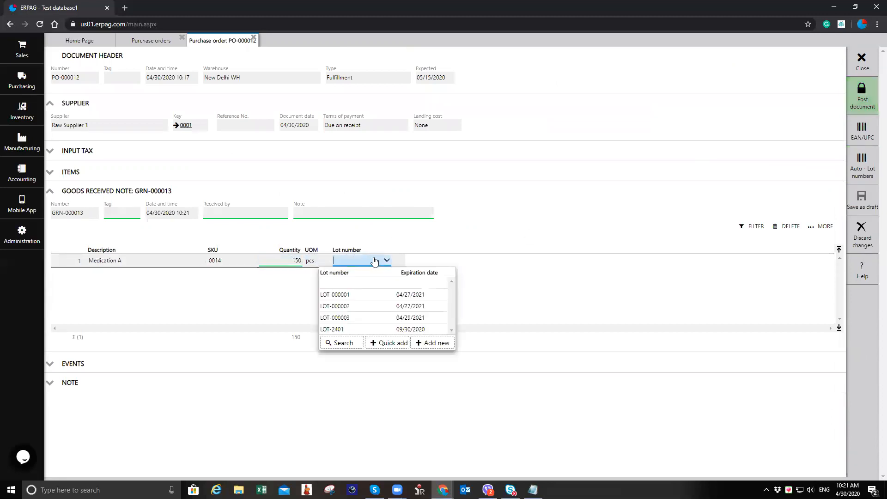
left_click(389, 343)
left_click_drag(354, 285, 340, 286)
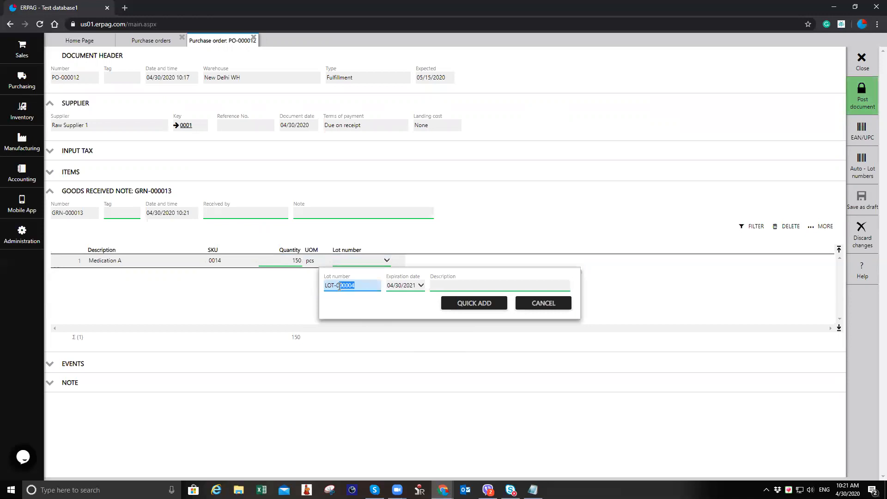
type("2606")
left_click(484, 304)
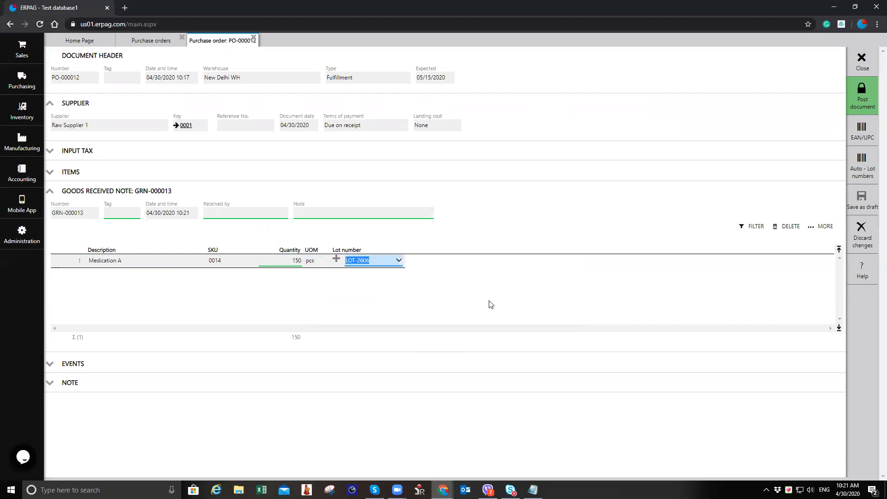
left_click(862, 103)
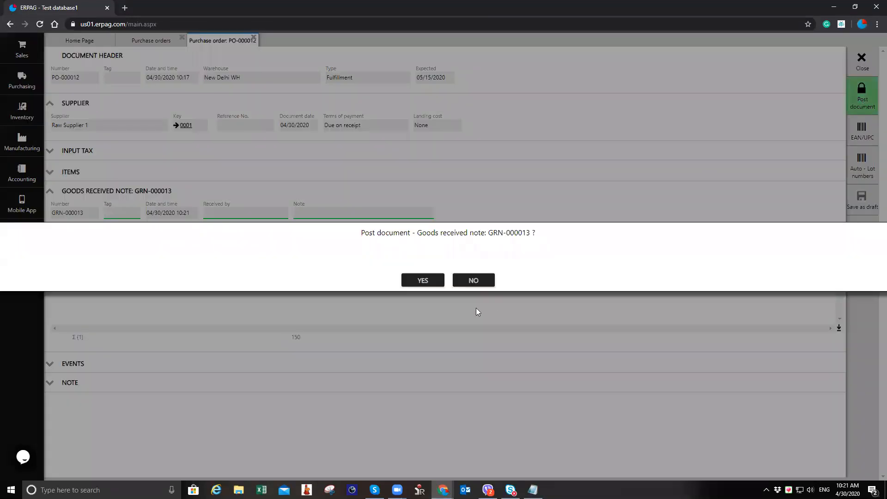
left_click(426, 282)
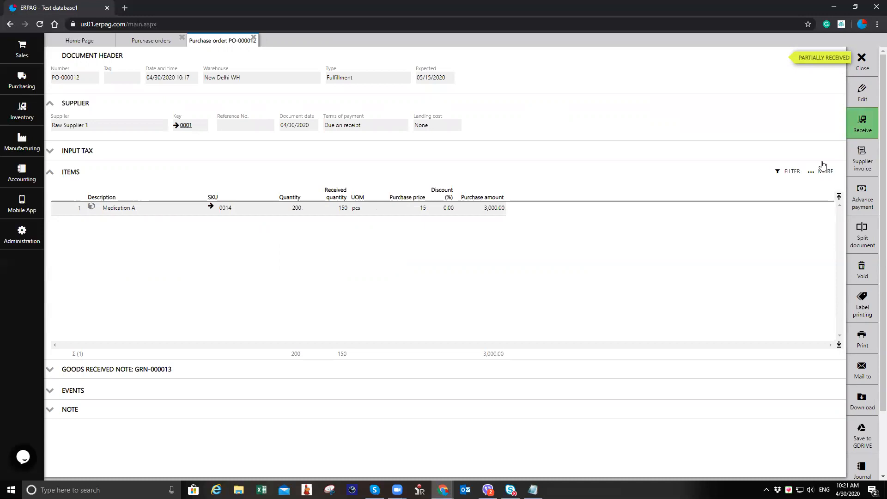
Step: Receive the remaining quantity of PO-000012 under a new quick-added lot LOT-2303 and post the second goods received note
left_click(860, 131)
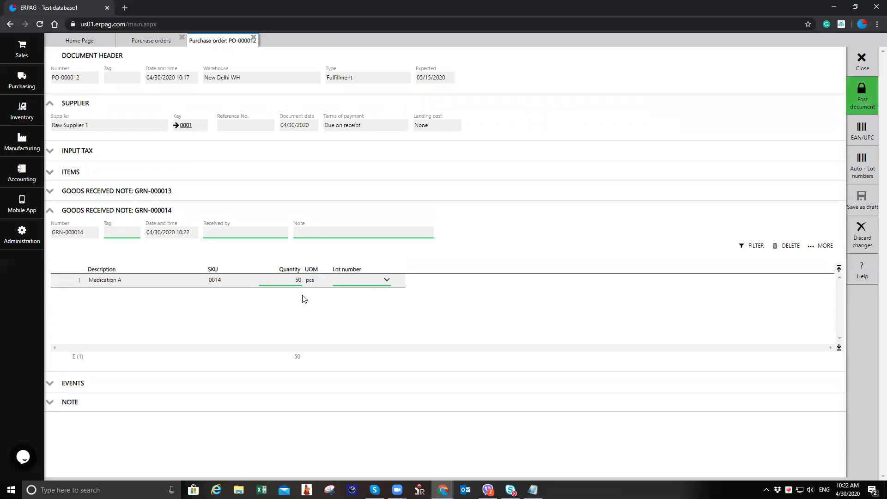
left_click(352, 281)
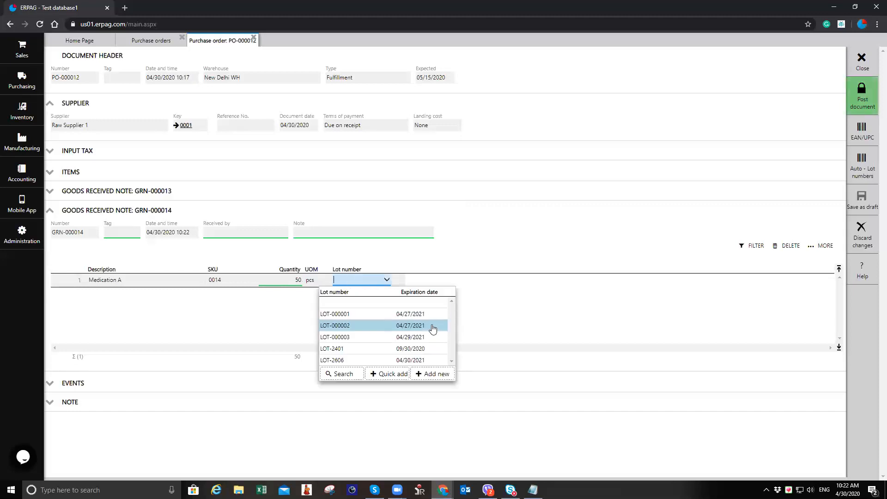
left_click(388, 374)
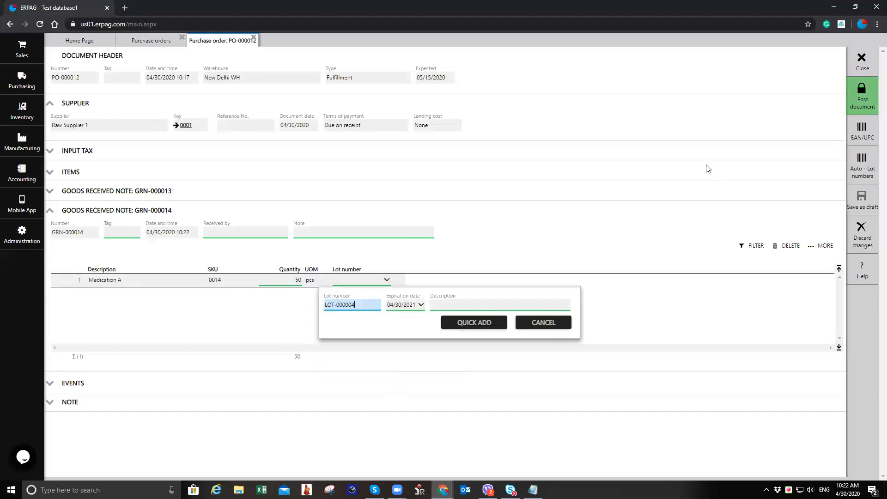
double_click(337, 305)
type("2303")
left_click(474, 323)
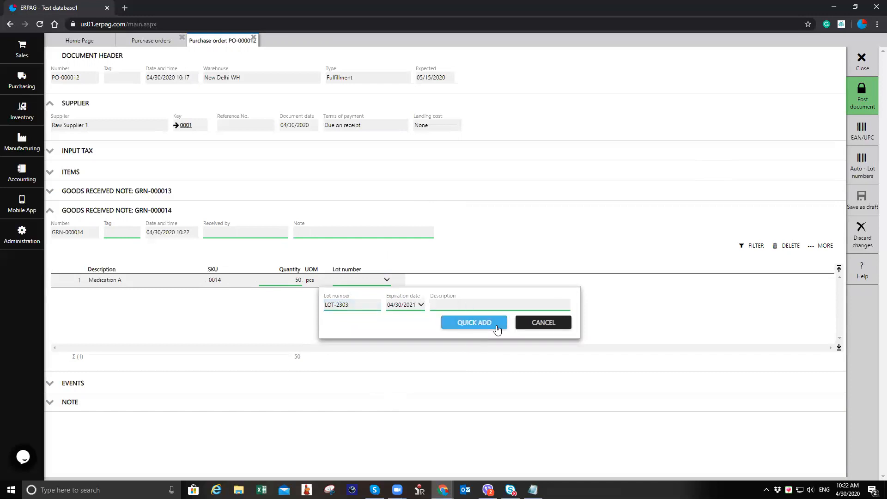
left_click(858, 99)
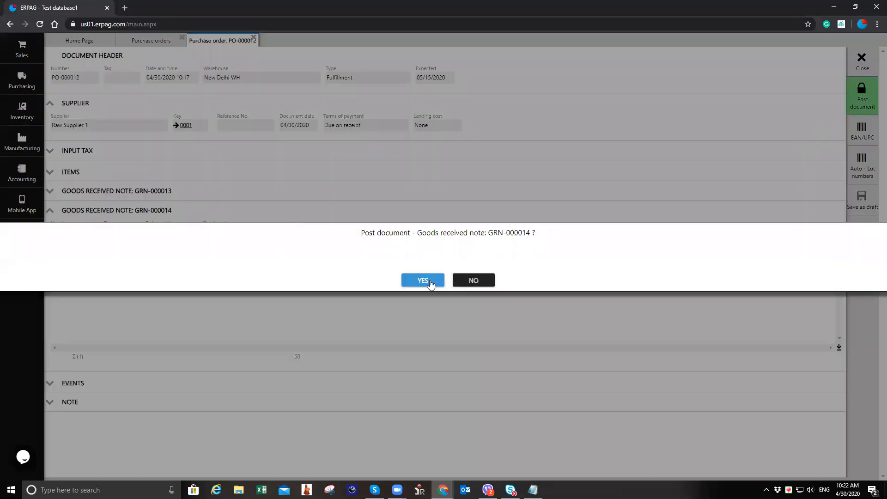
left_click(436, 284)
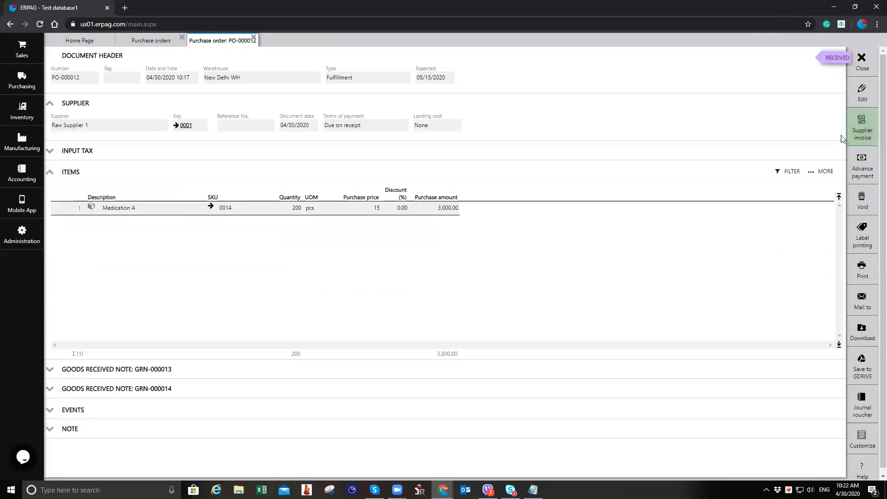
Step: Create a supplier invoice for PO-000012 with reference number 4587
left_click(860, 134)
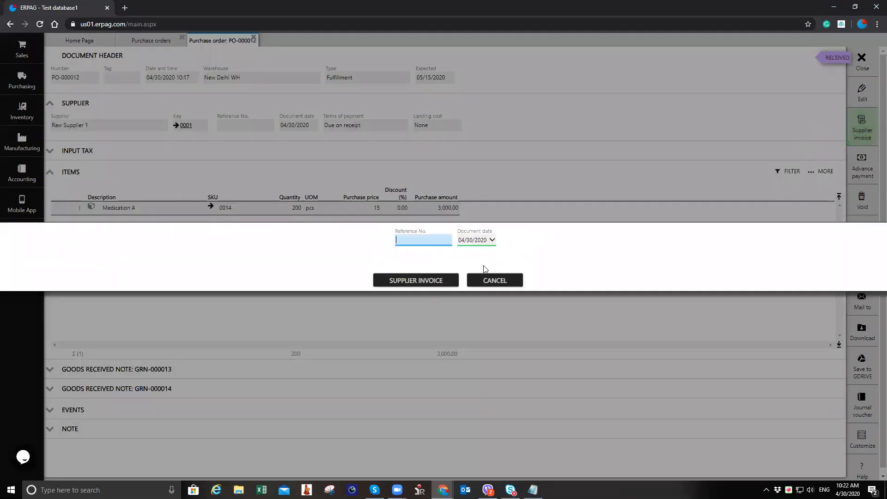
type("4587")
left_click(440, 279)
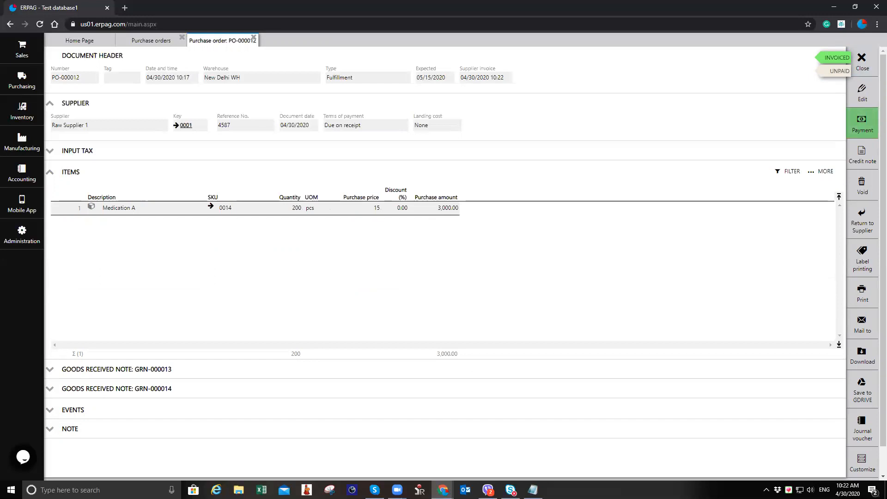
Step: Review the lines and lot numbers of goods received notes GRN-000013 and GRN-000014 on PO-000012, then close the order
left_click(863, 323)
left_click(182, 370)
scroll(301, 353, "down", 2)
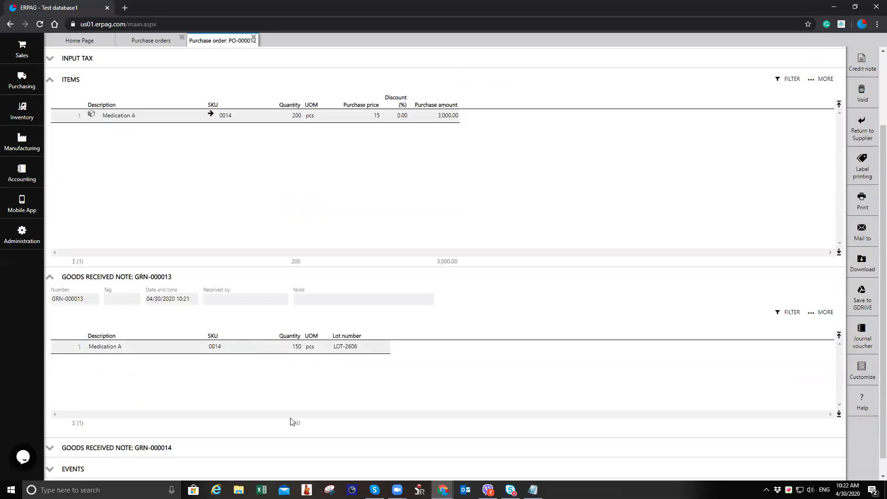
left_click(253, 446)
scroll(296, 407, "down", 3)
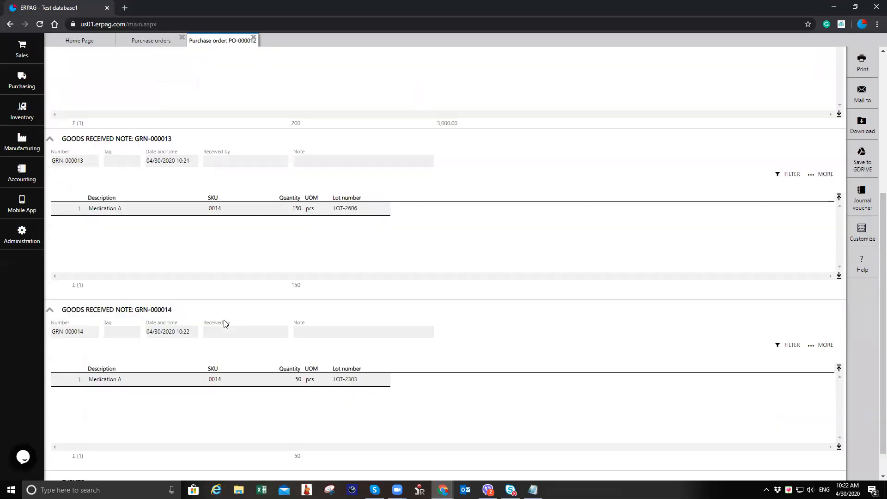
left_click(295, 214)
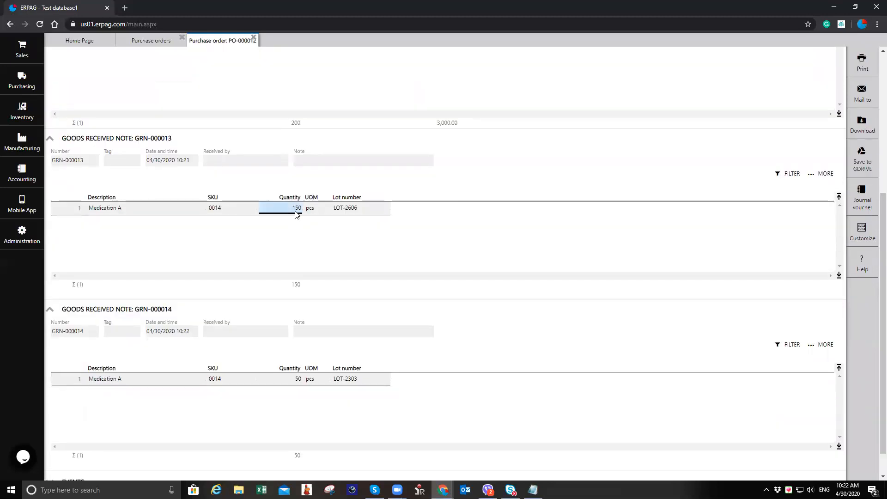
left_click(294, 380)
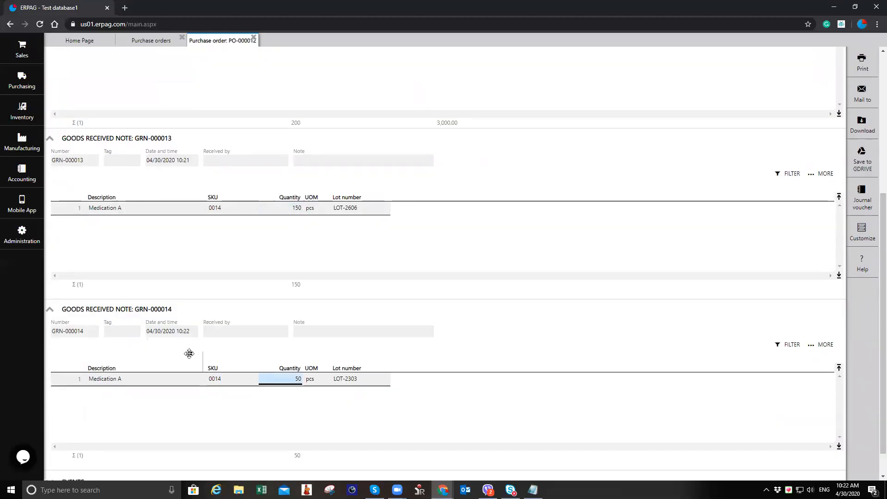
scroll(650, 217, "up", 4)
scroll(651, 217, "up", 2)
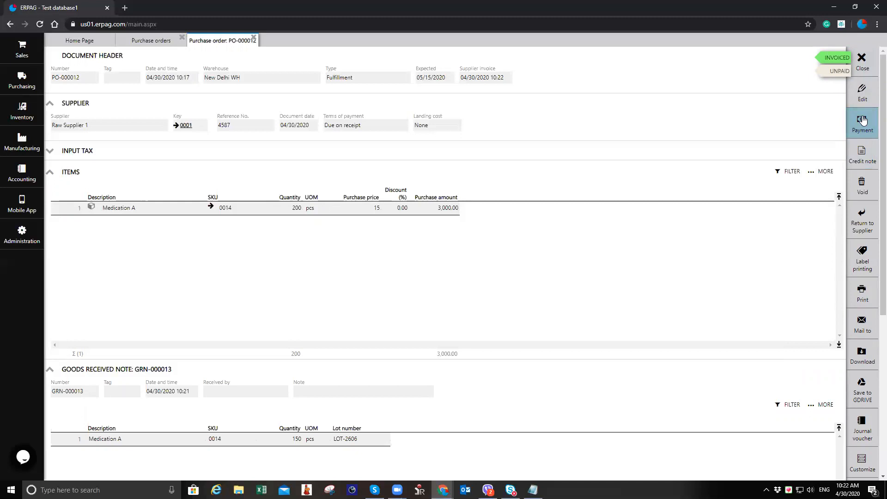
left_click(863, 62)
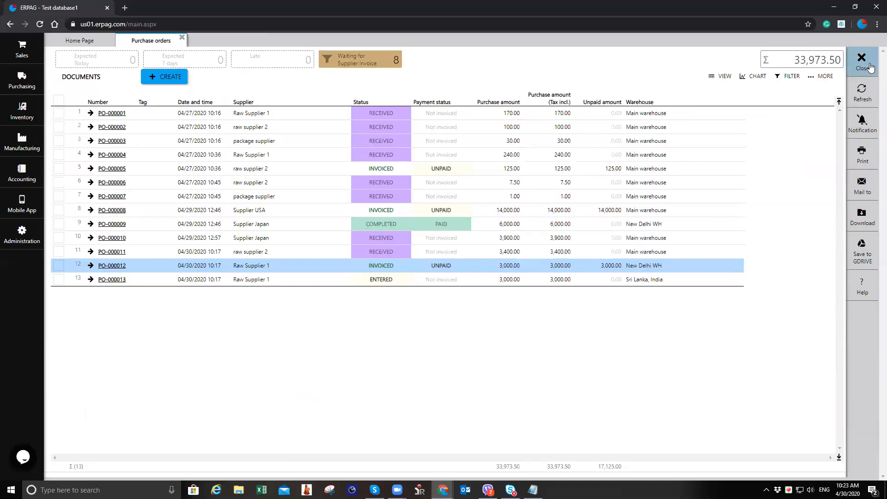
Step: Open purchase order PO-000013 for the Sri Lanka, India warehouse and start receiving it
left_click(307, 284)
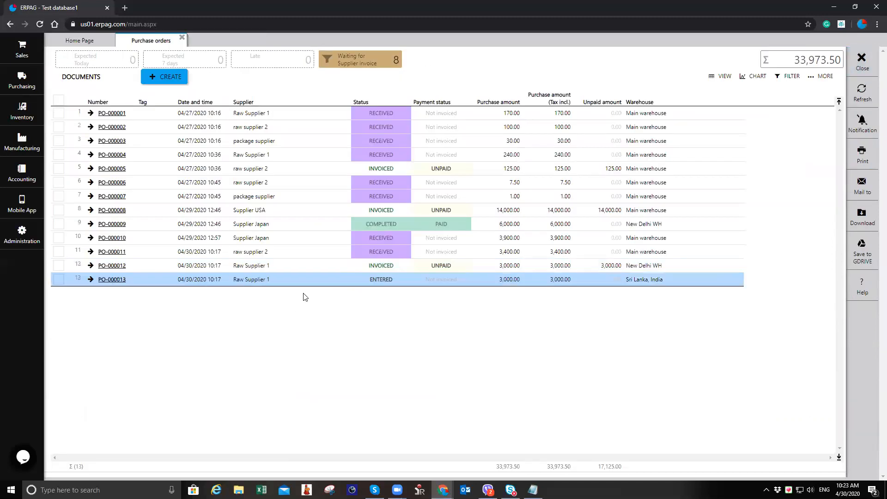
left_click(121, 280)
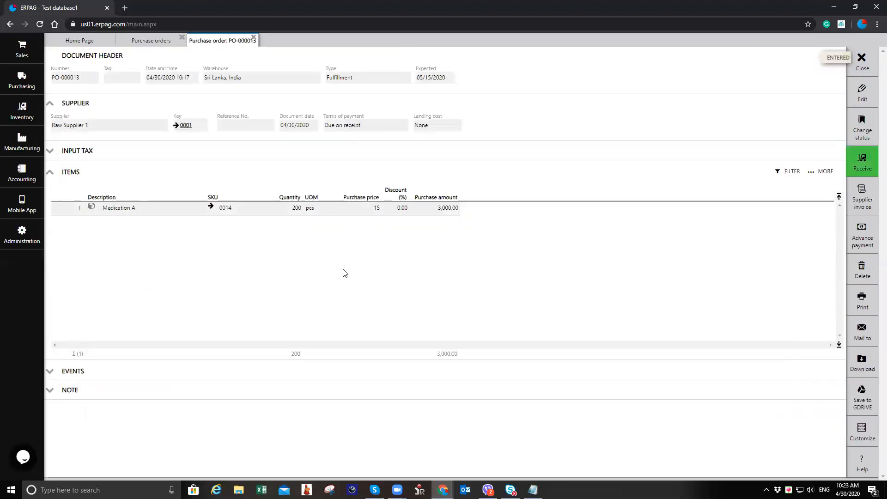
left_click(849, 175)
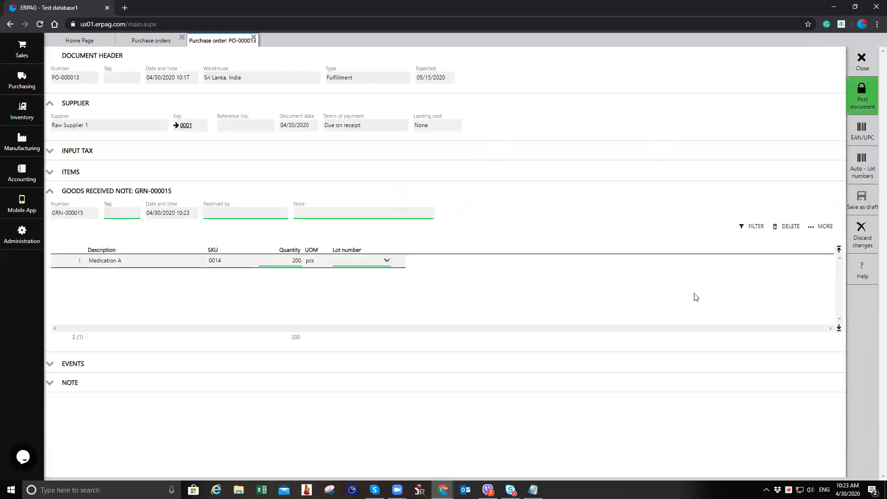
Step: Quick-add a new lot named LOT-31 for the received line, post goods received note GRN-000015, and close the order
left_click(342, 260)
left_click(388, 366)
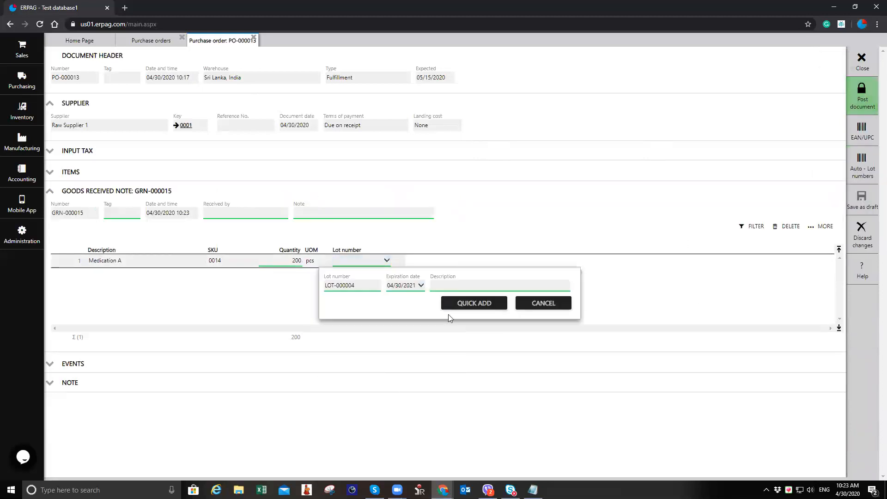
double_click(342, 285)
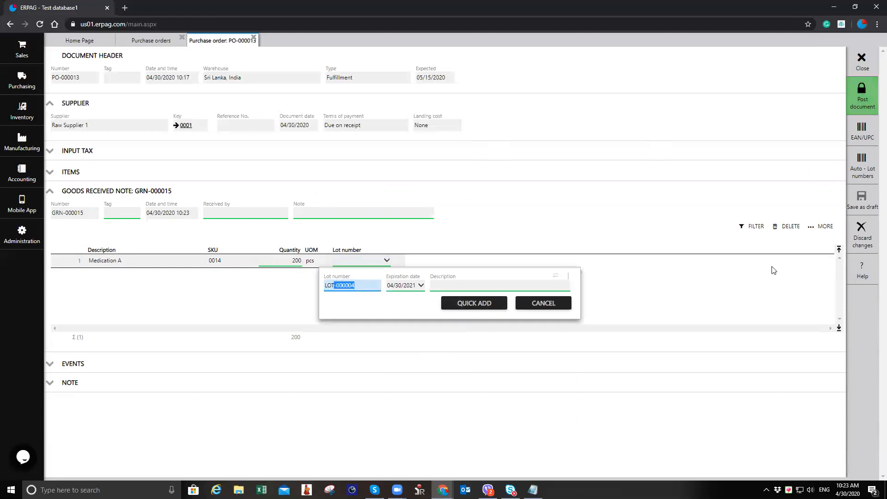
key("BackSpace")
type("3101")
left_click(478, 301)
left_click(857, 103)
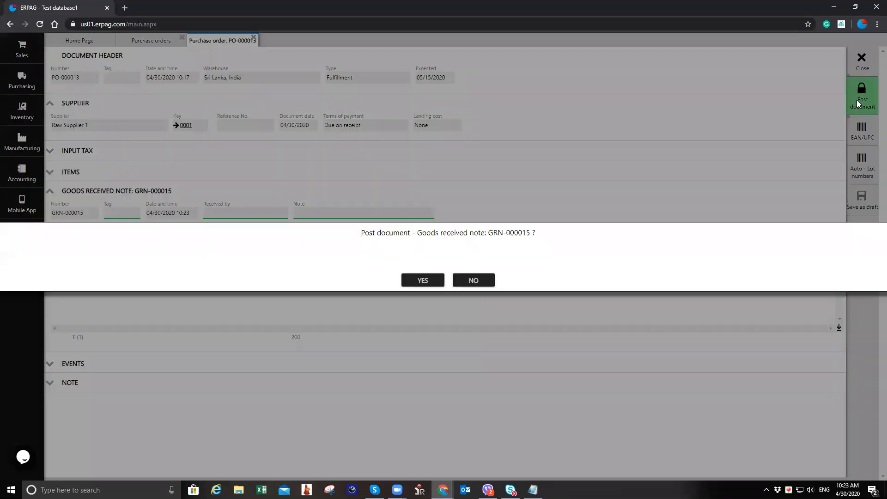
left_click(423, 280)
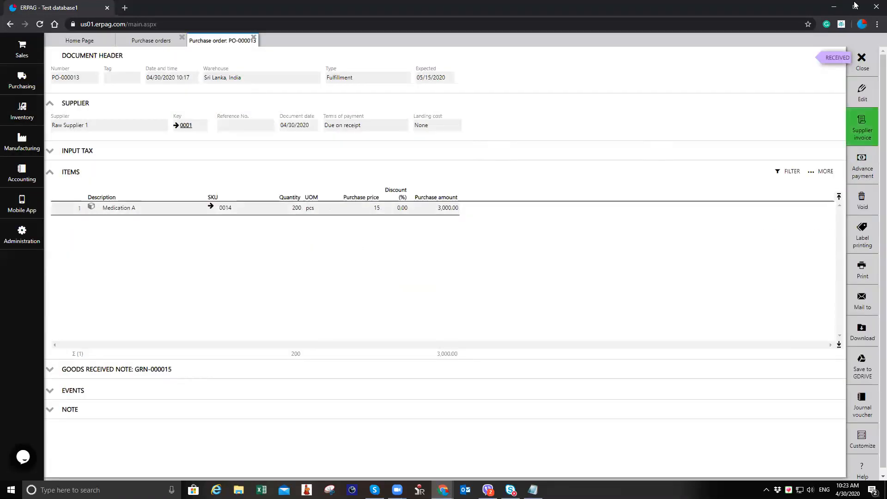
left_click(863, 61)
left_click(863, 61)
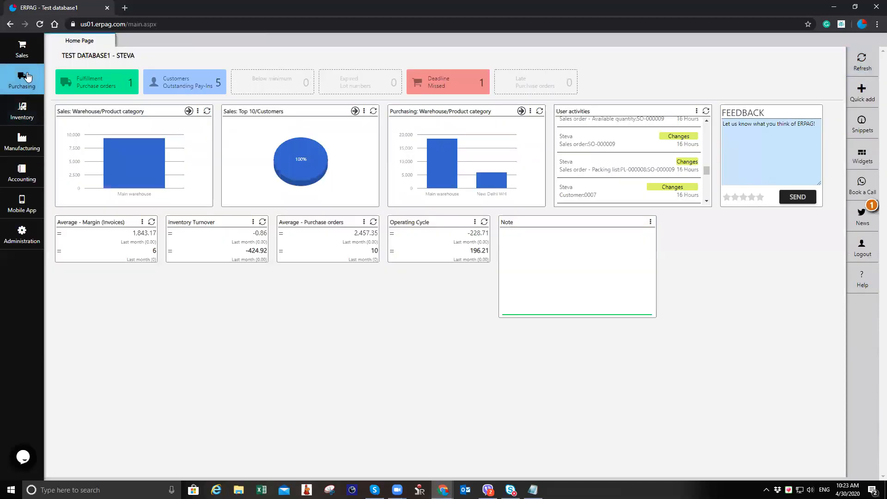
Step: Open the inventory stock list to review stock quantities per warehouse
left_click(22, 111)
left_click(95, 181)
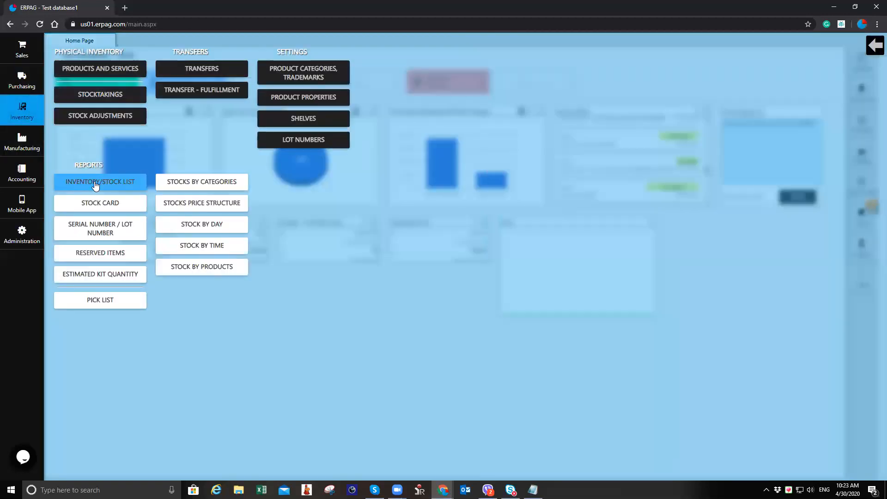
scroll(403, 315, "down", 1)
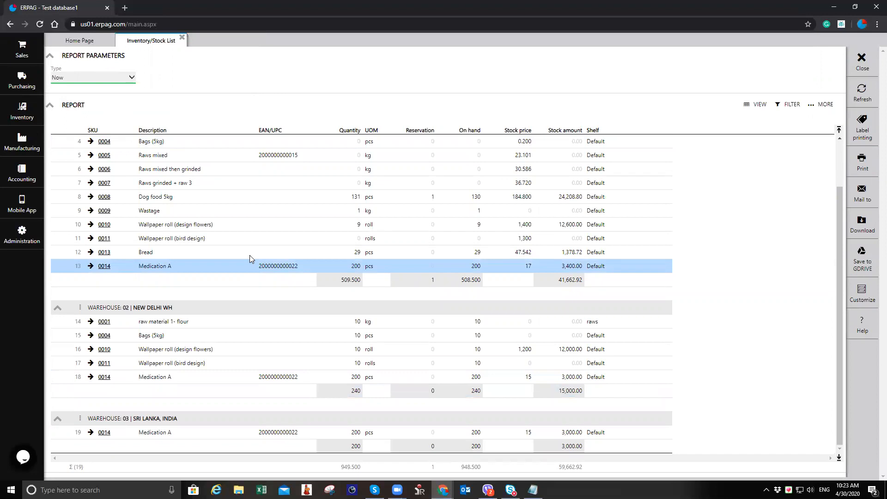
left_click(182, 39)
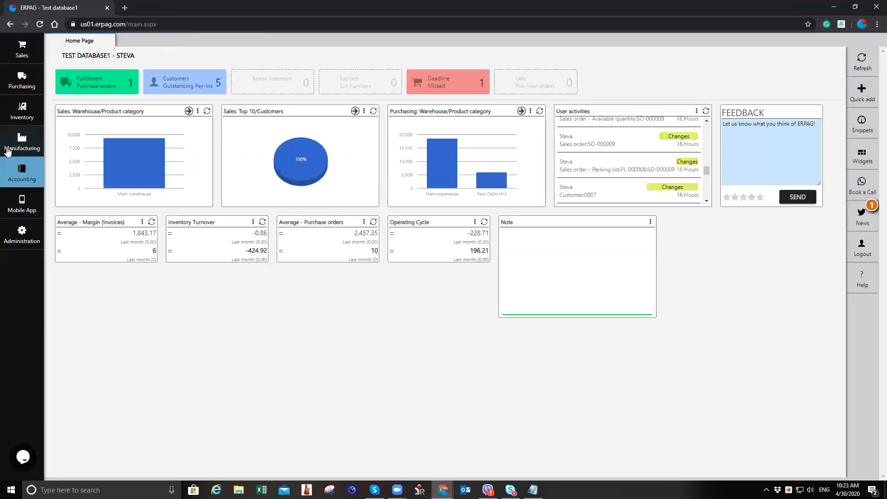
Step: Open Medication A from products and view its stock card movements per warehouse, then close the tabs
left_click(22, 111)
left_click(105, 74)
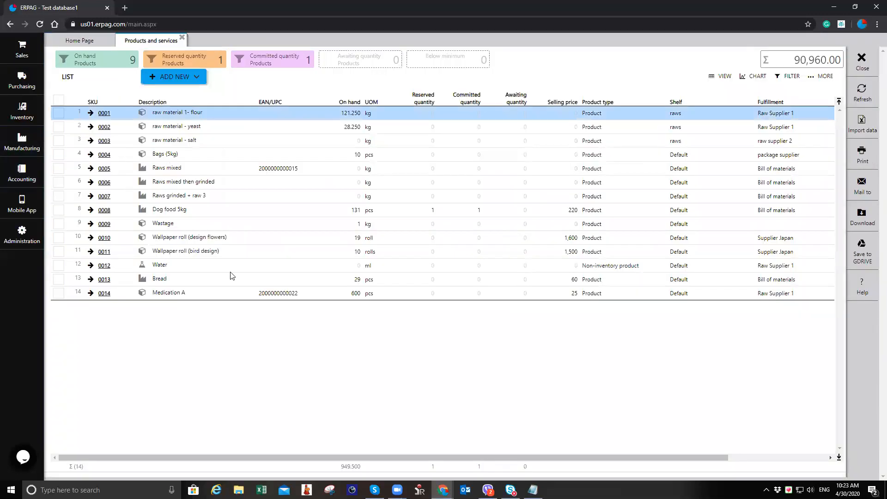
left_click(116, 295)
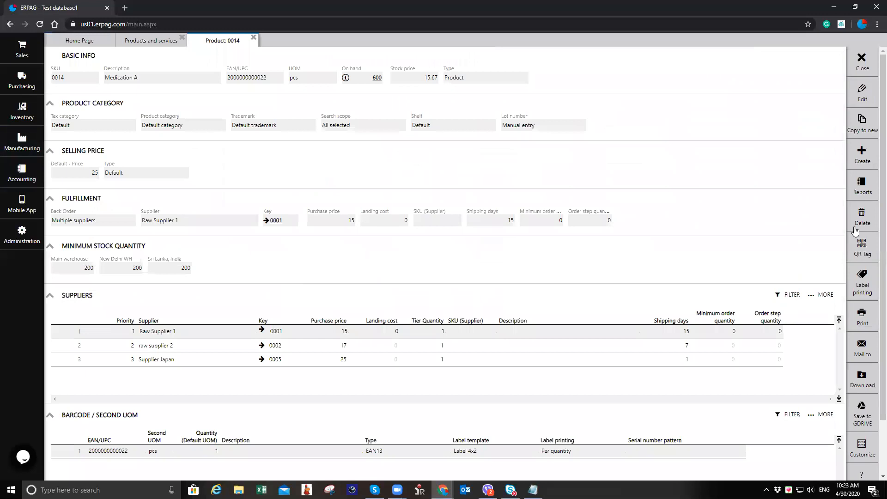
left_click(856, 192)
left_click(833, 180)
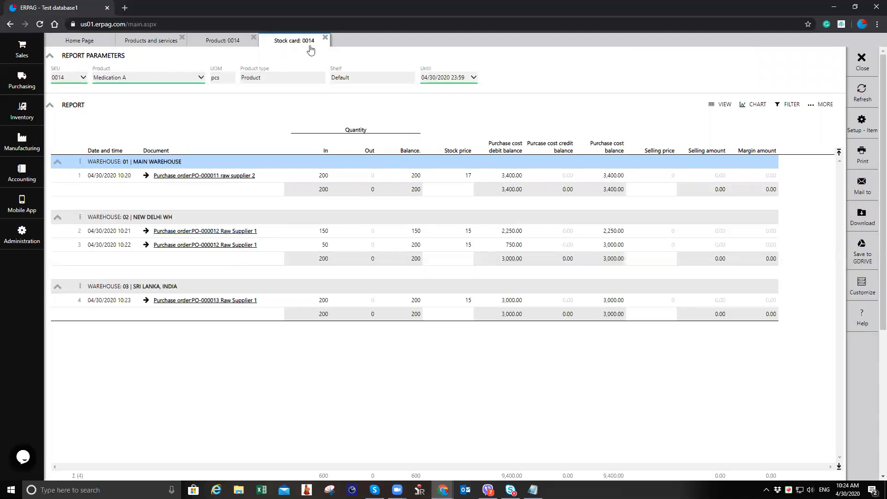
left_click(324, 37)
left_click(254, 38)
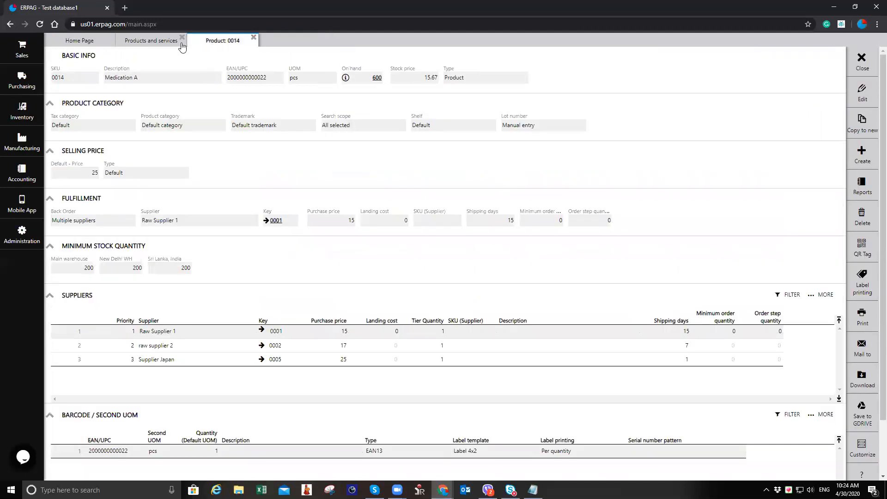
left_click(182, 37)
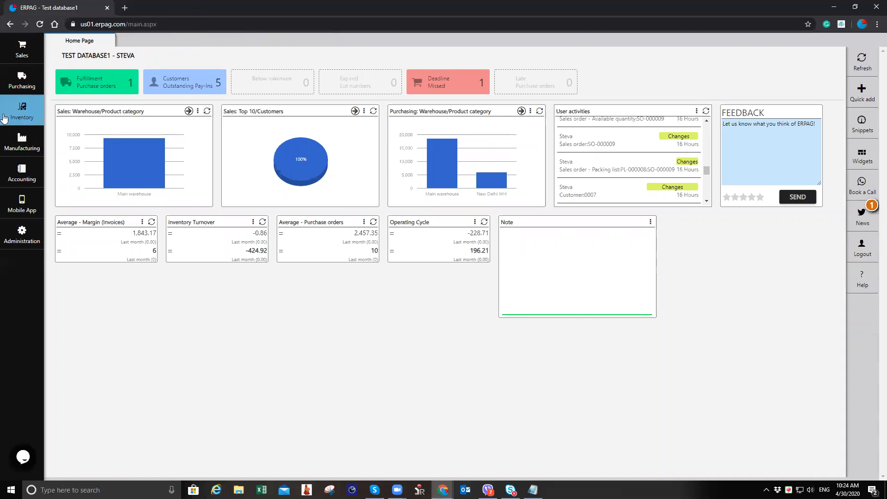
Step: Create a new transfer with New Delhi WH as source and Sri Lanka, India as destination warehouse
left_click(16, 98)
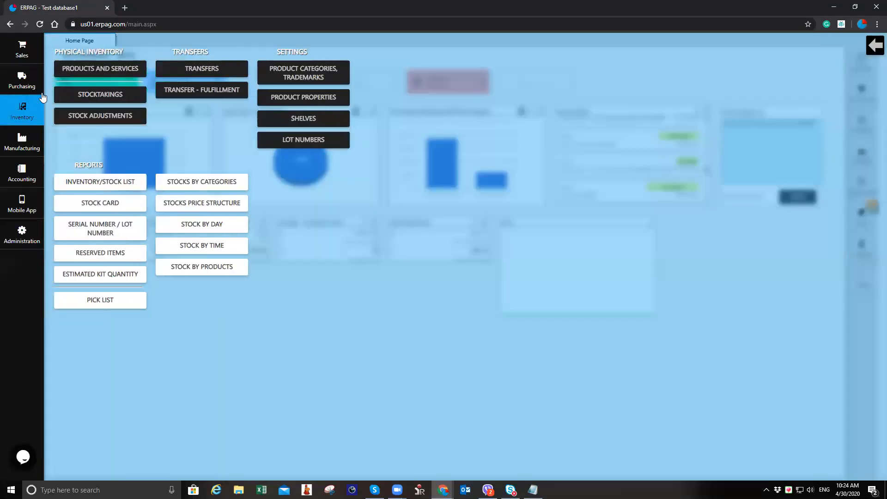
left_click(201, 76)
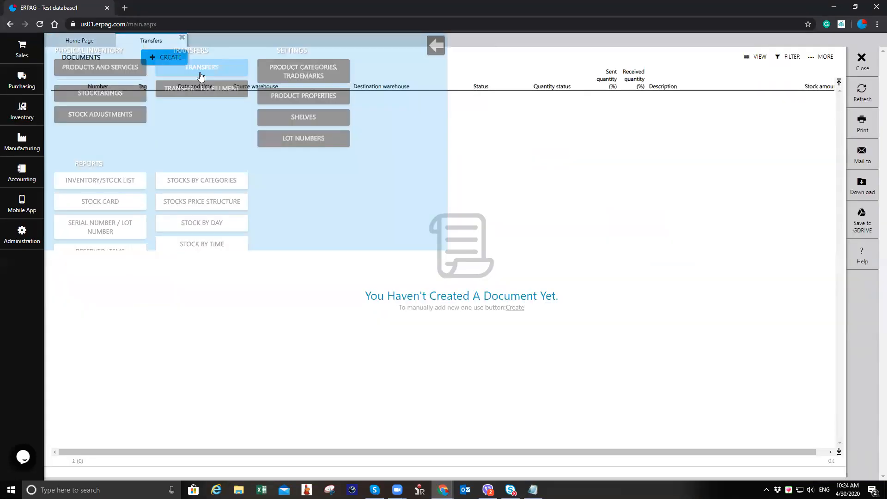
left_click(159, 59)
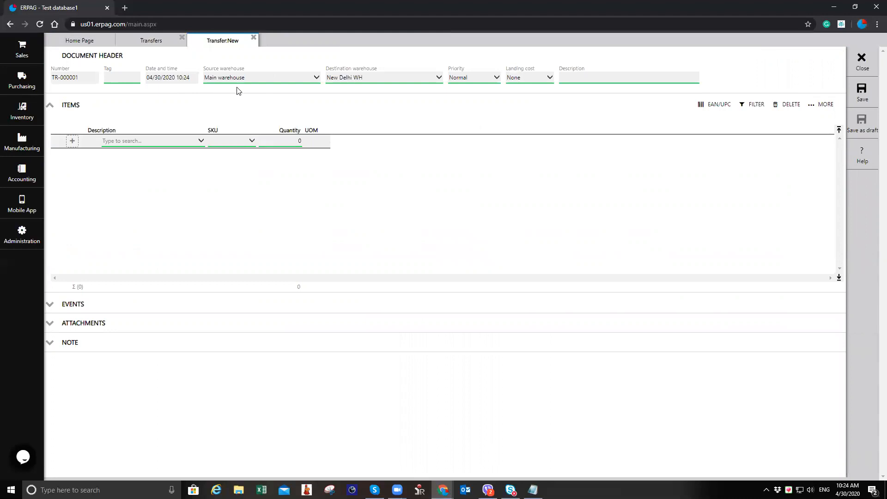
left_click(256, 82)
left_click(255, 98)
left_click(410, 81)
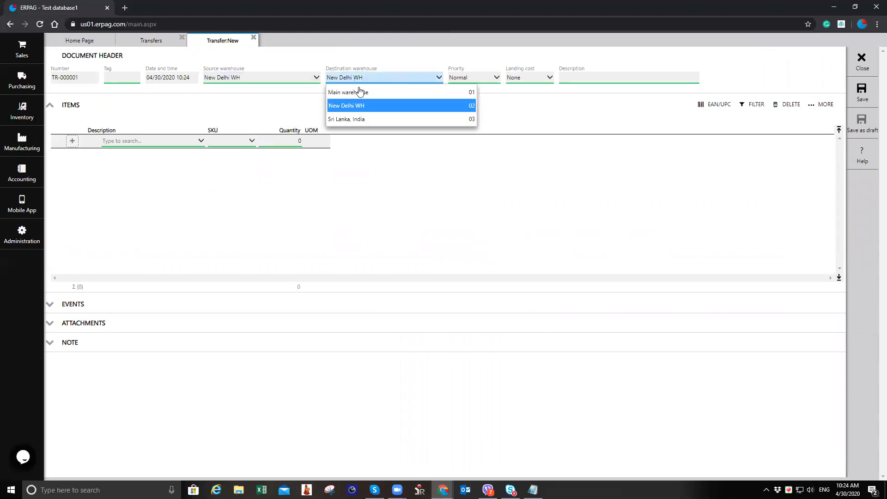
left_click(375, 119)
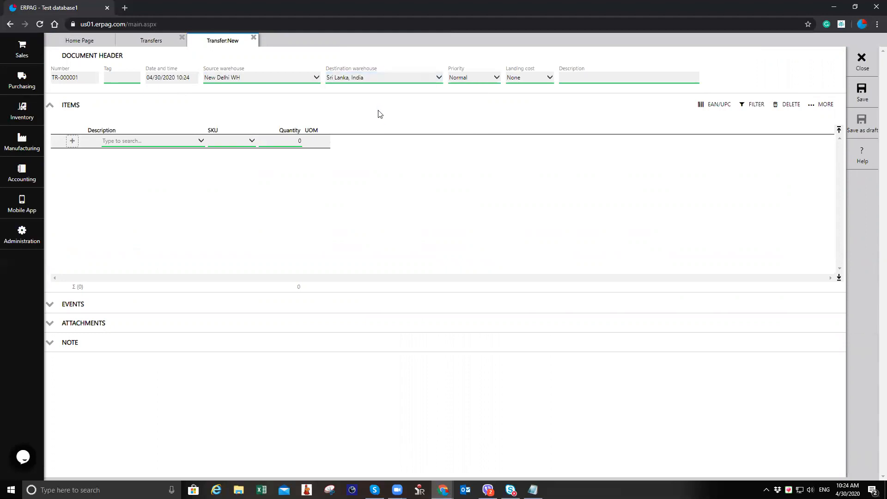
Step: Add Medication A with quantity 50 to the transfer and save it
left_click(161, 142)
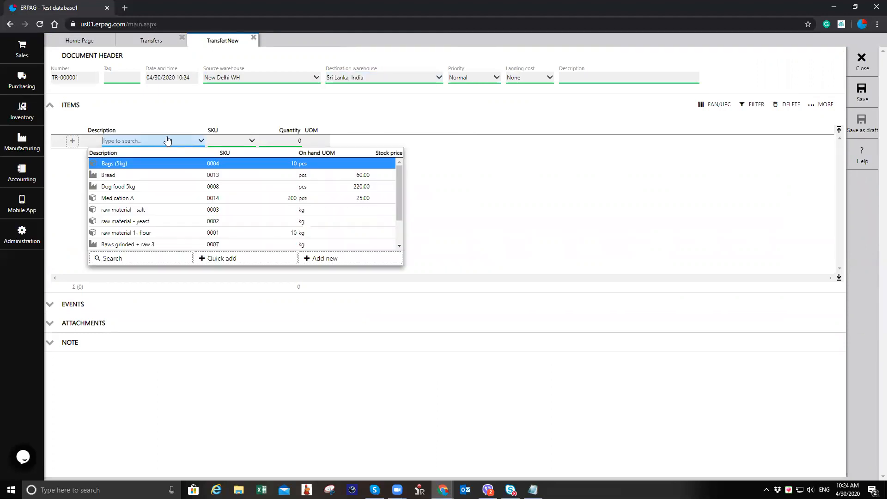
scroll(173, 187, "down", 3)
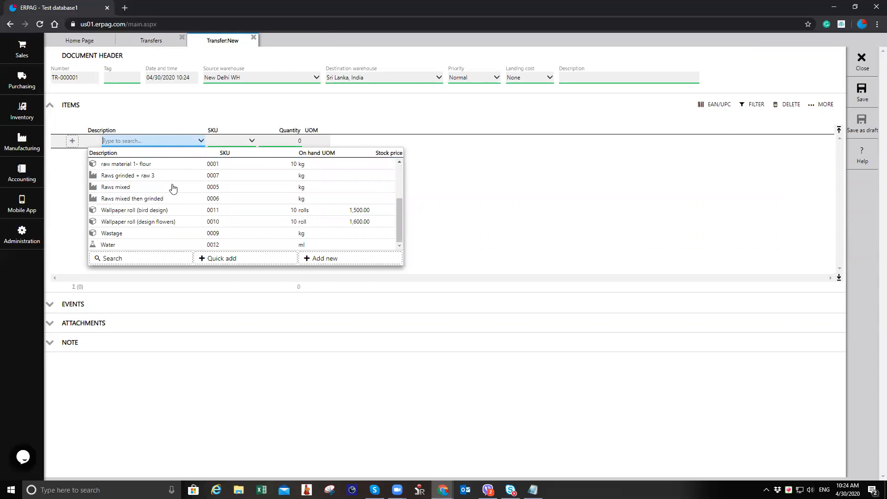
scroll(172, 187, "up", 3)
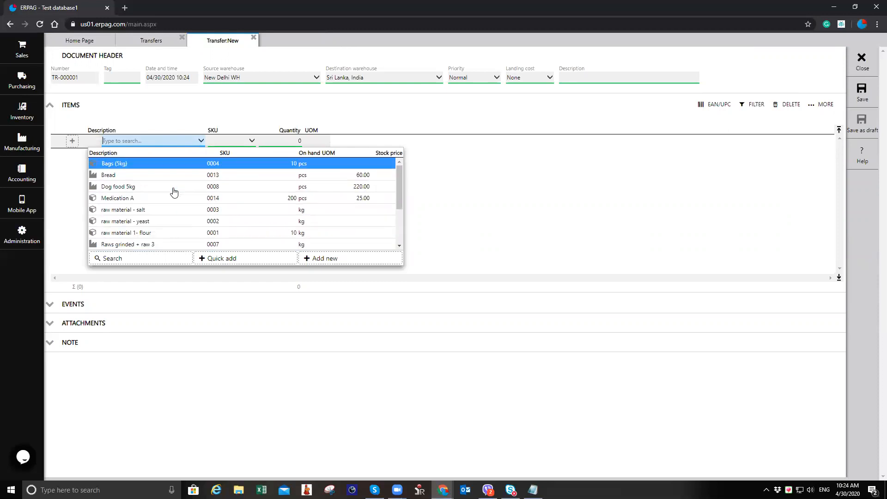
left_click(170, 198)
type("50")
key("Tab")
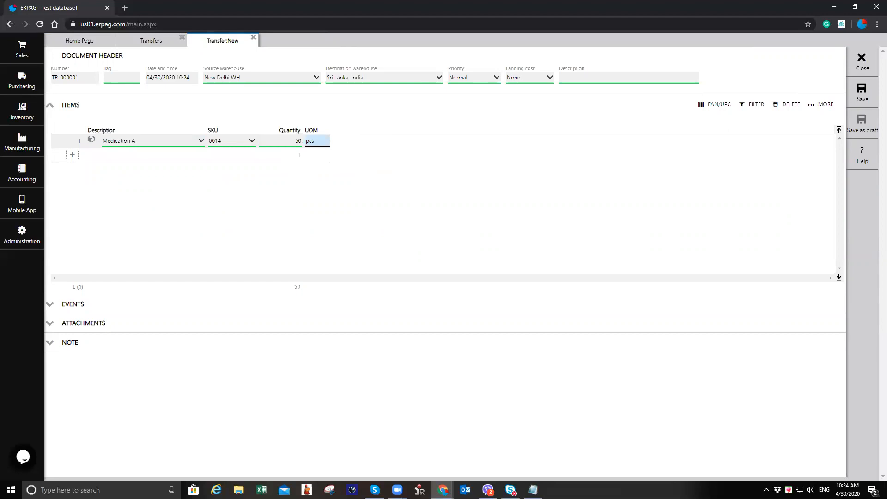
left_click(861, 92)
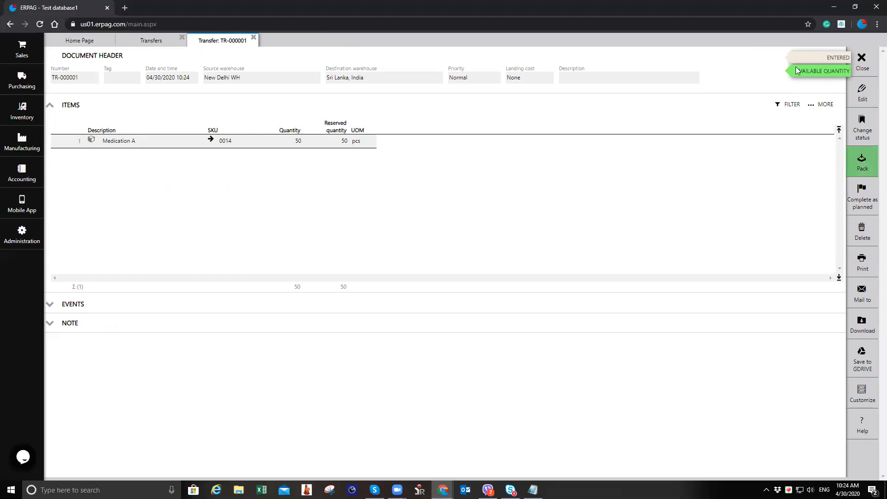
Step: Pack the transfer and post its transfer list with Medication A taken from lot LOT-2303
left_click(862, 160)
left_click(435, 279)
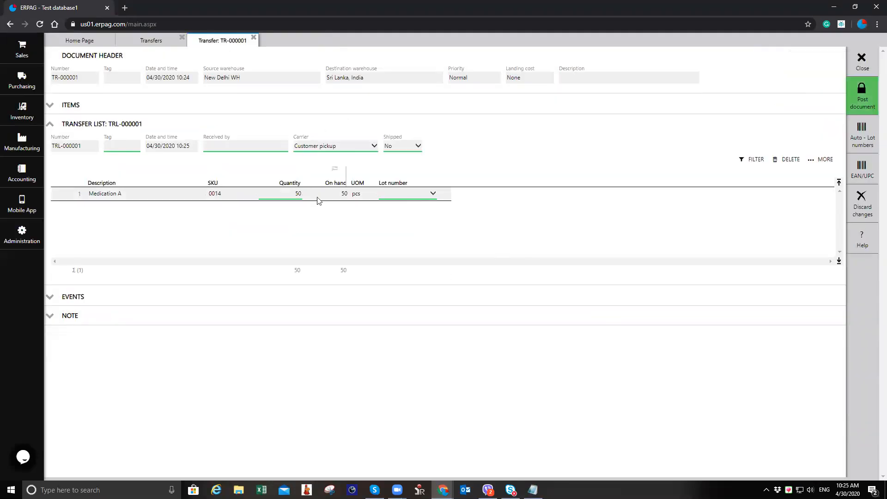
left_click(399, 196)
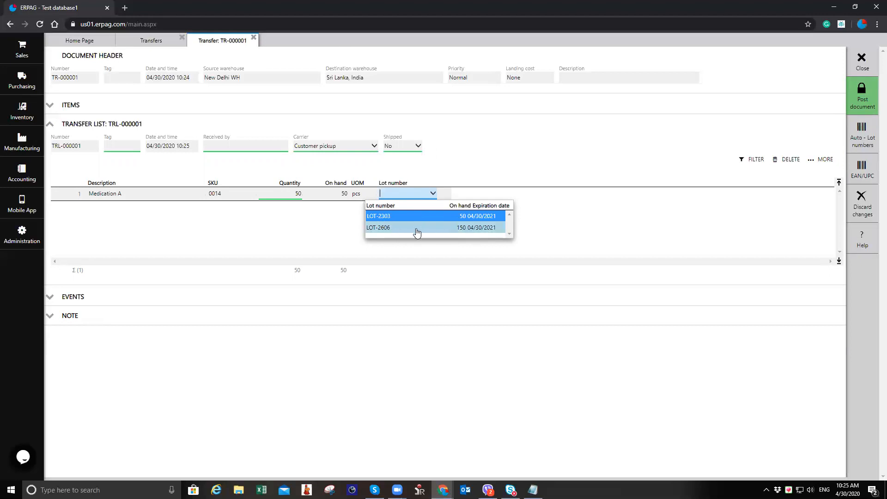
left_click(429, 215)
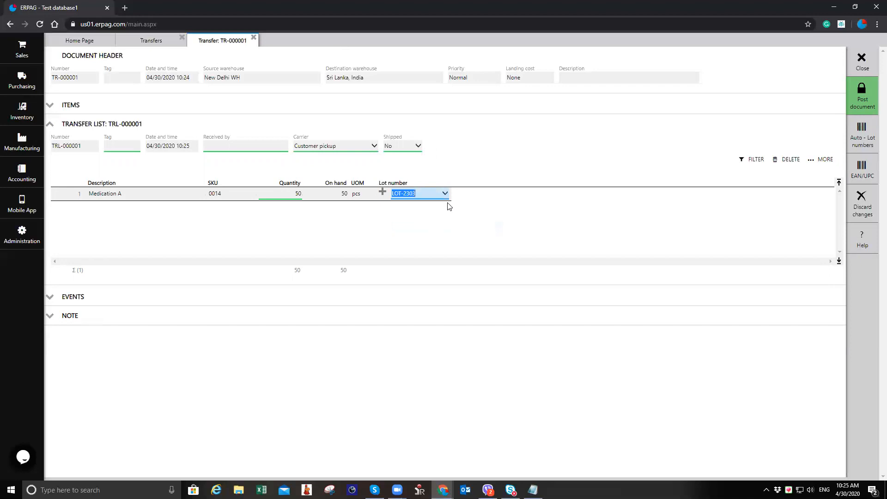
left_click(864, 97)
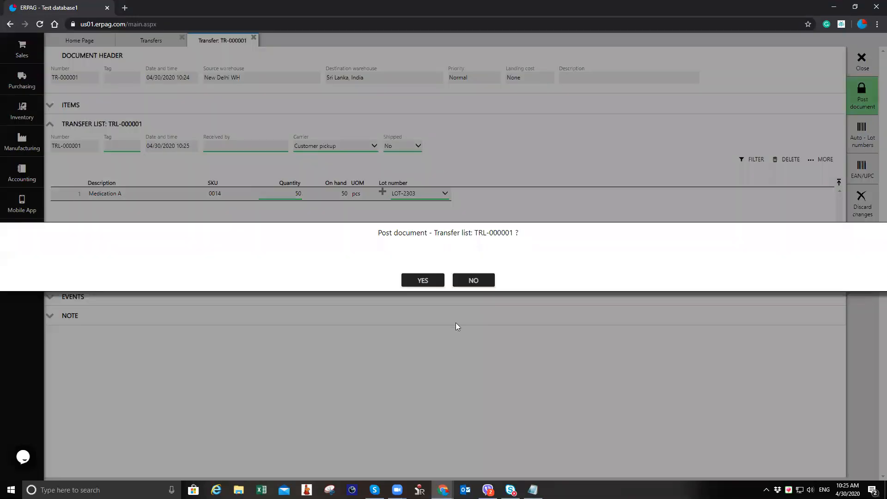
left_click(443, 283)
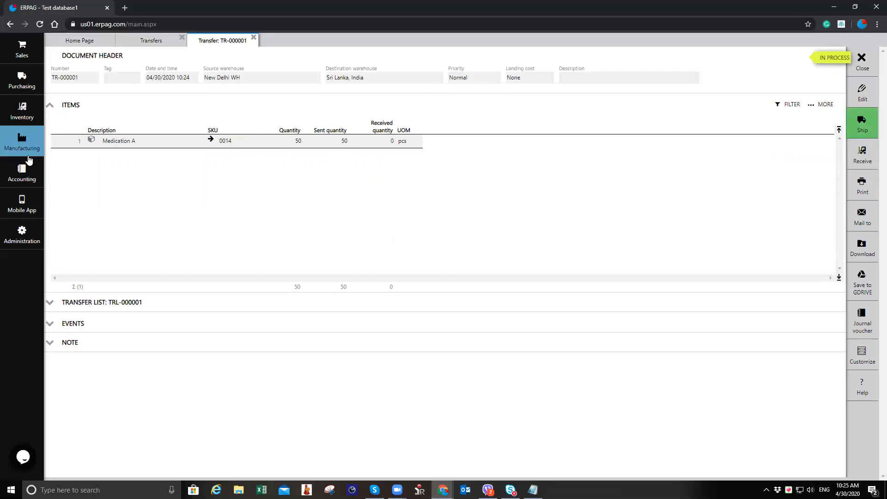
Step: Open the products list to check Medication A's on-hand stock, then close the list
left_click(22, 111)
left_click(129, 69)
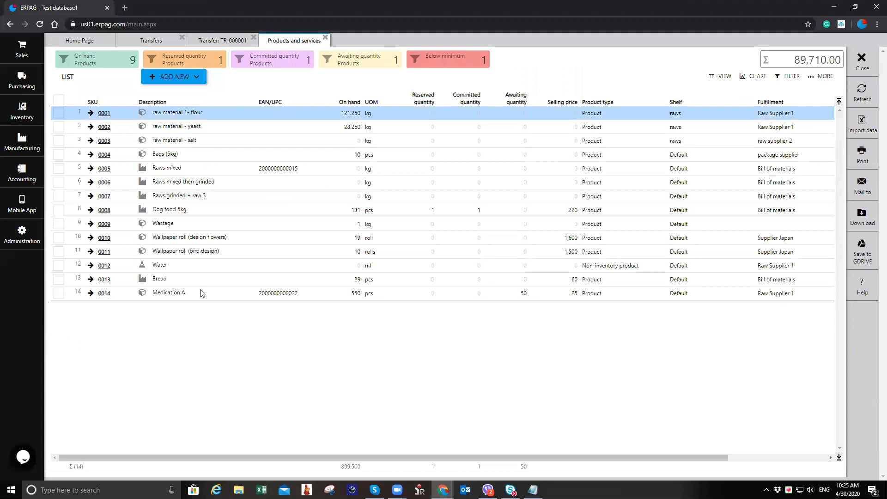
left_click(308, 297)
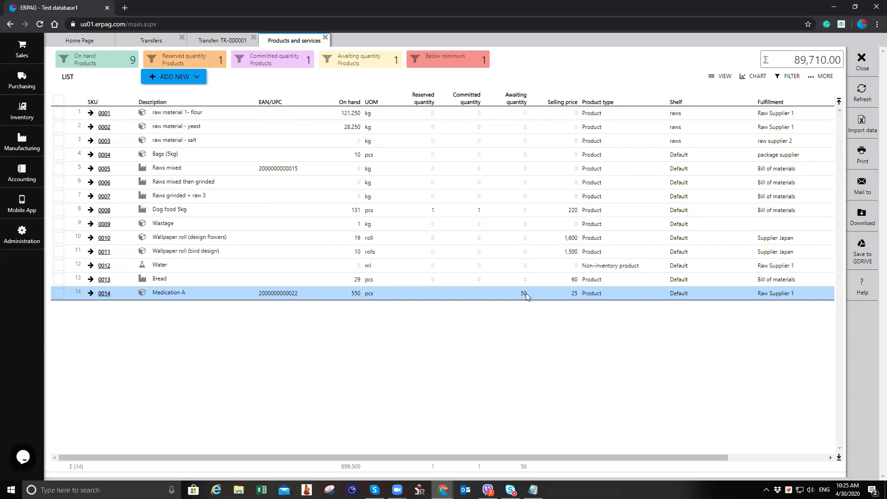
left_click(325, 38)
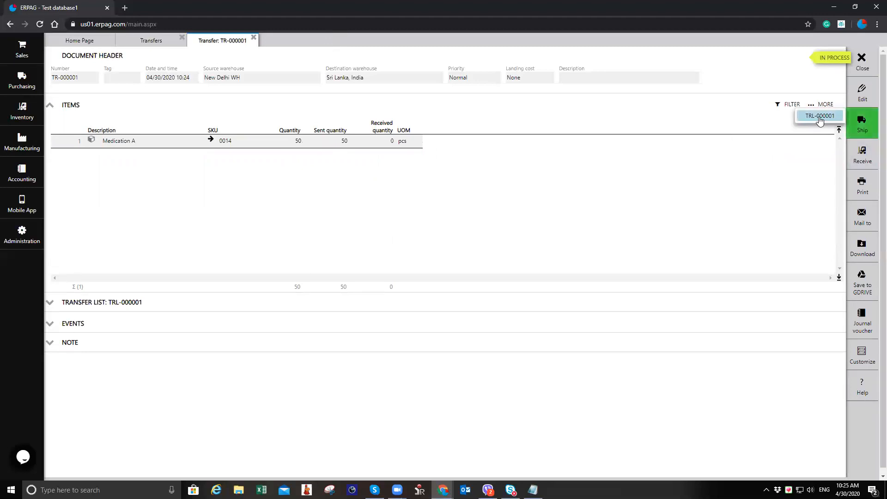
Step: Ship the transfer with Our shipment as the carrier
left_click(877, 128)
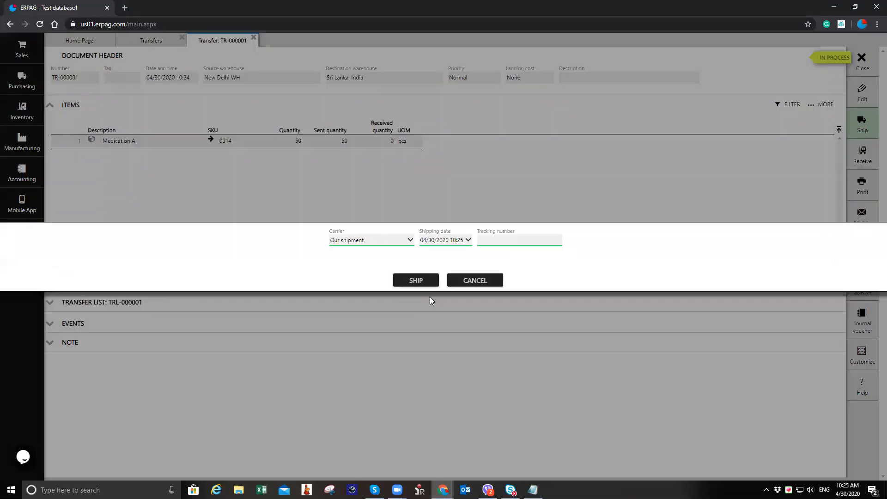
left_click(388, 240)
left_click(389, 256)
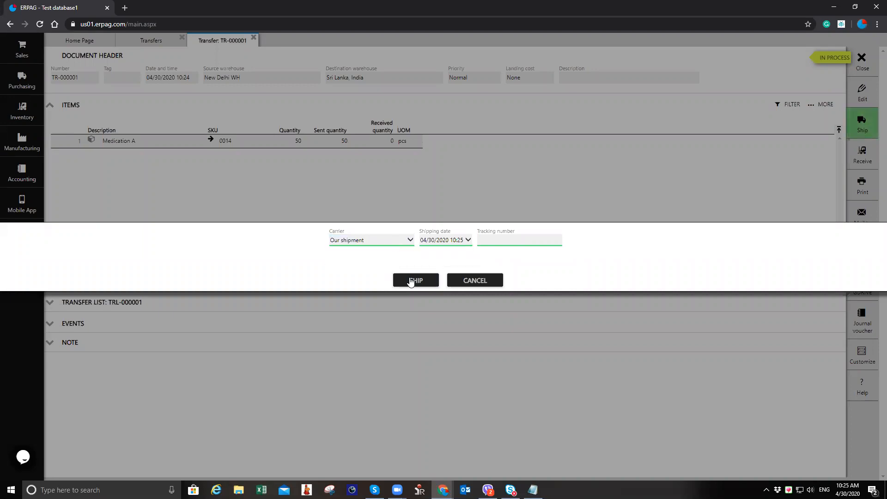
left_click(415, 281)
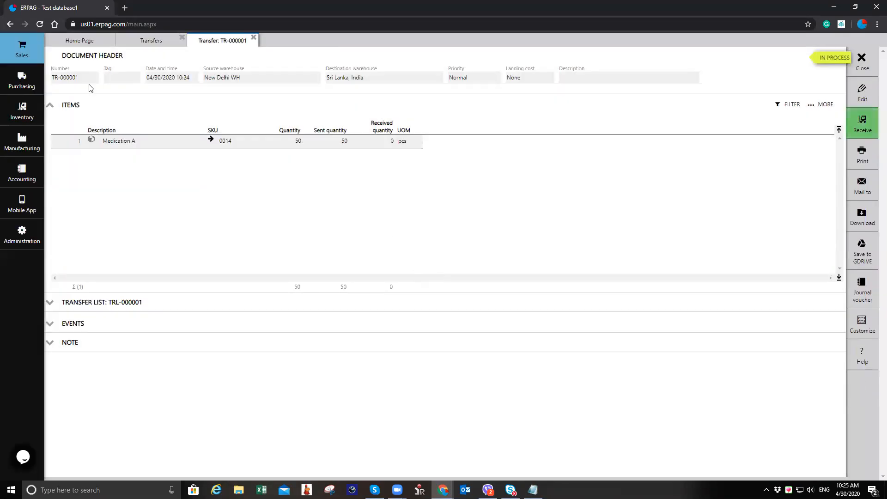
Step: Receive the transfer into the Sri Lanka, India warehouse and close the transfer document
left_click(40, 54)
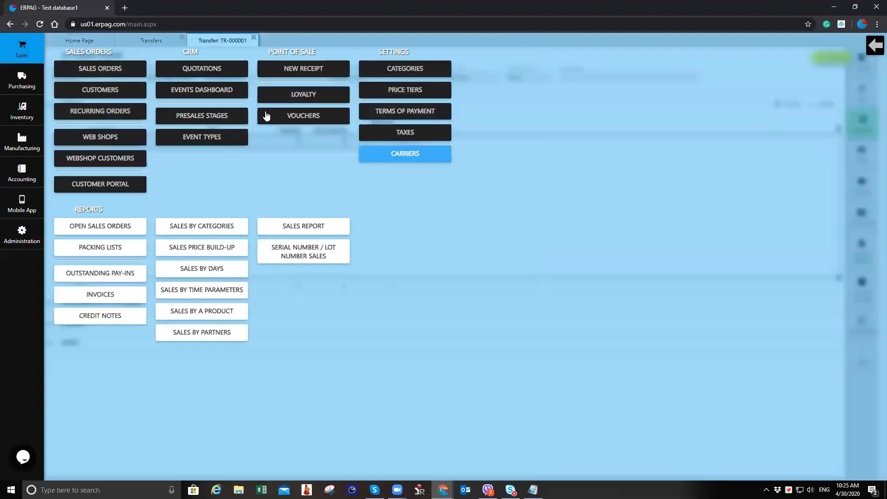
left_click(33, 53)
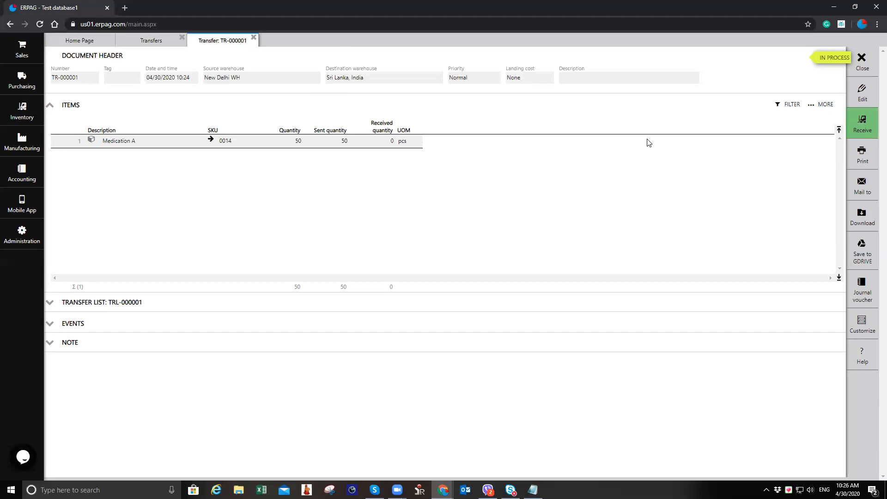
left_click(860, 124)
left_click(819, 119)
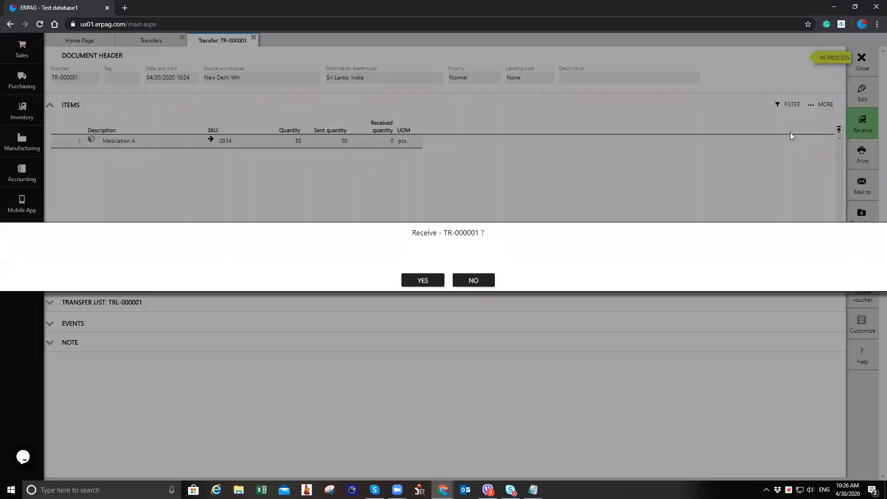
left_click(418, 282)
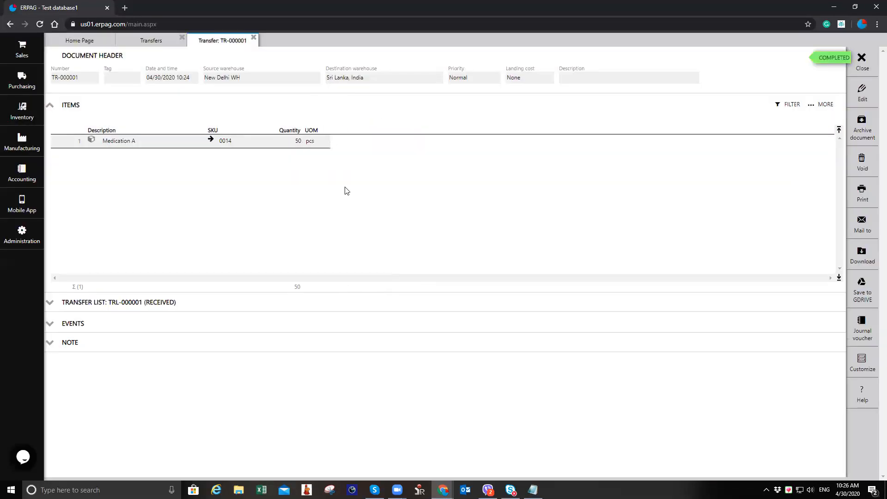
left_click(867, 66)
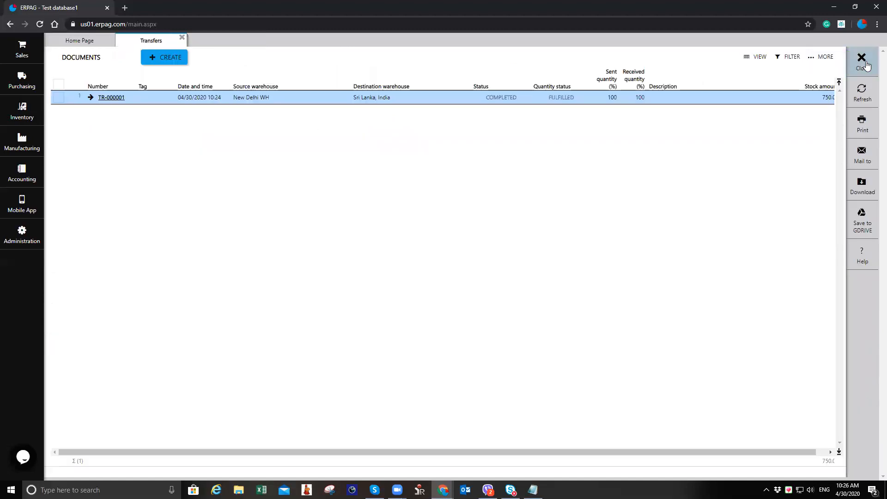
Step: Open Medication A from products, view its stock card report, then close the product tabs
left_click(862, 61)
left_click(21, 116)
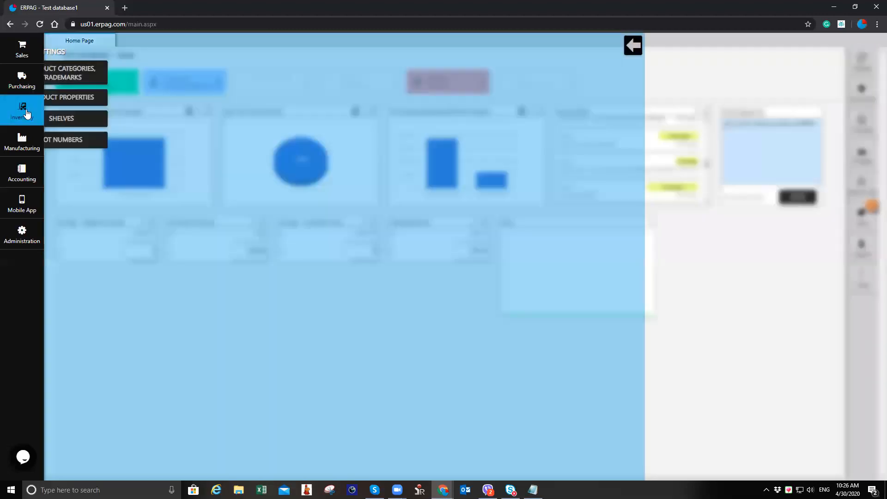
left_click(109, 70)
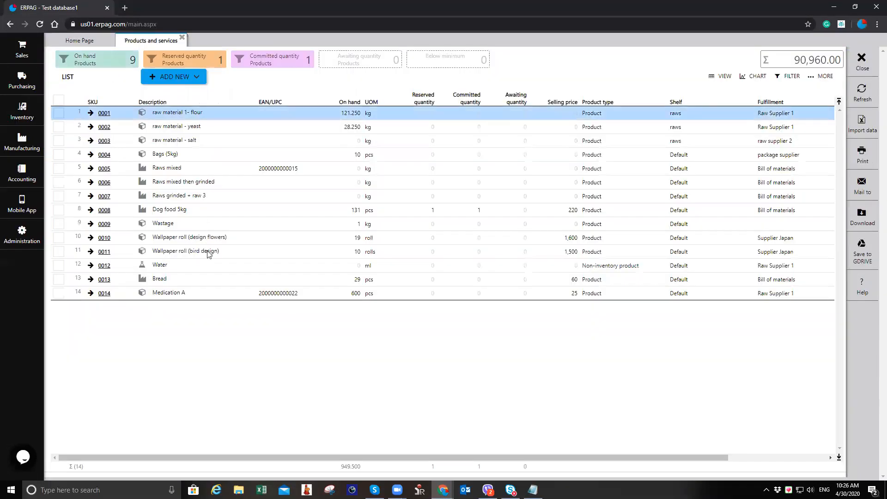
left_click(167, 293)
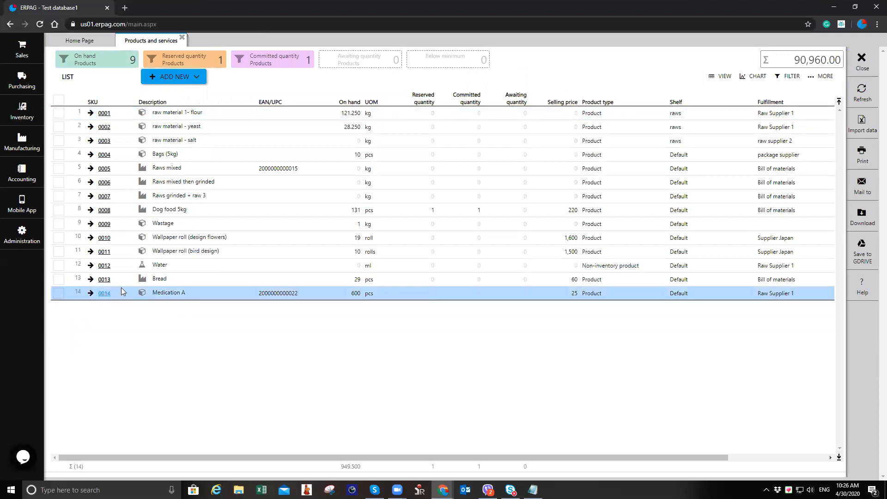
left_click(863, 185)
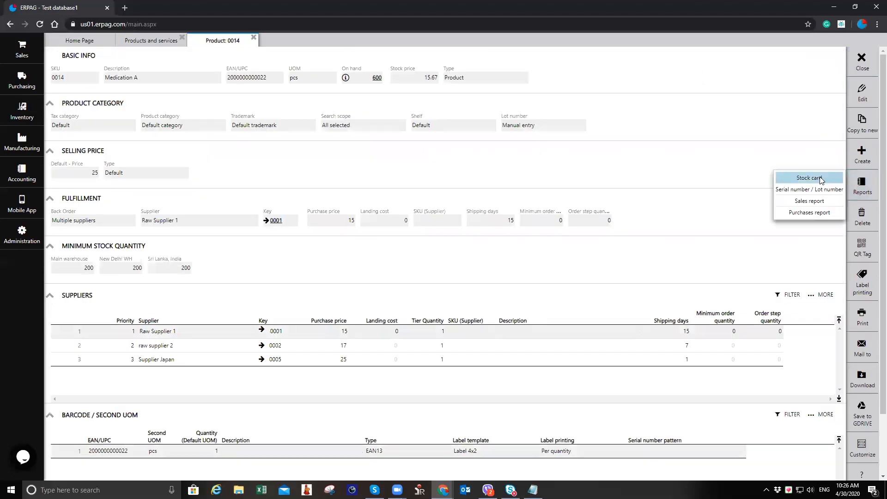
left_click(809, 177)
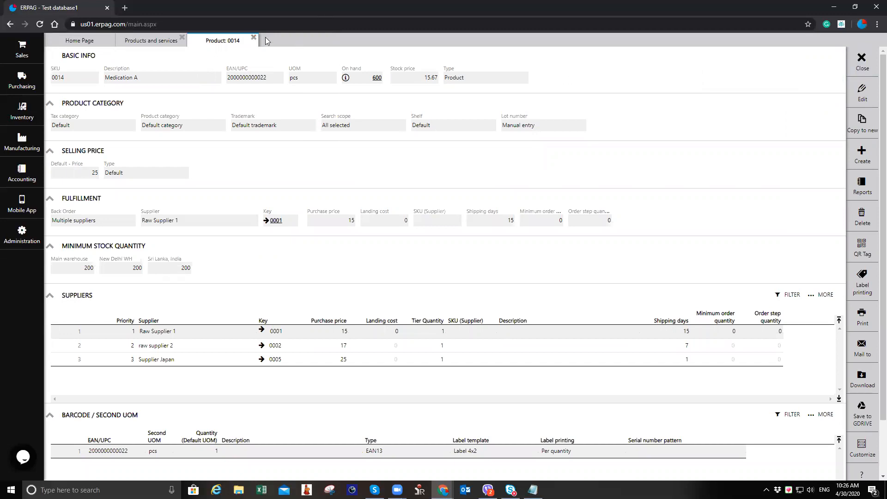
left_click(254, 38)
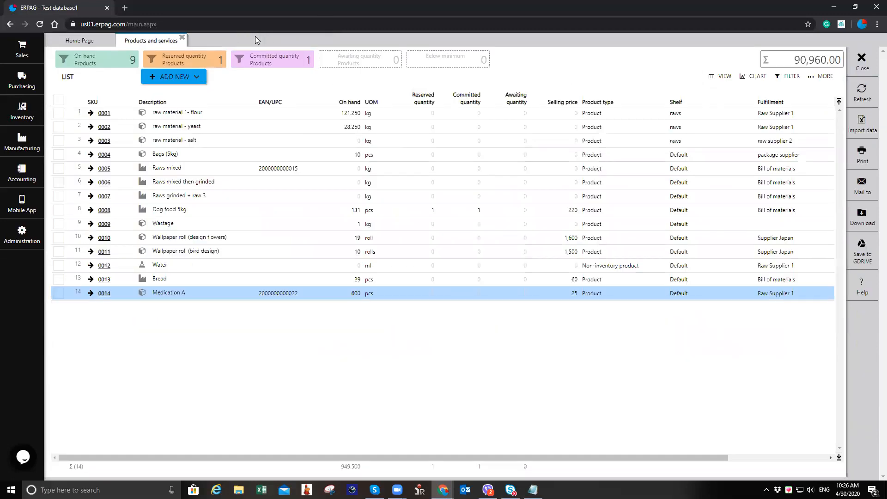
left_click(182, 38)
Step: Open the localization settings for editing and review the document validation options, then close without saving
left_click(27, 234)
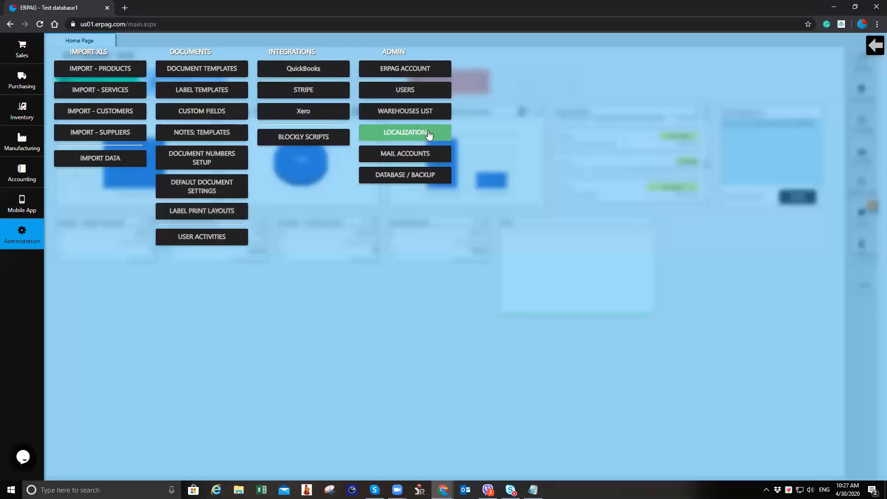
left_click(429, 133)
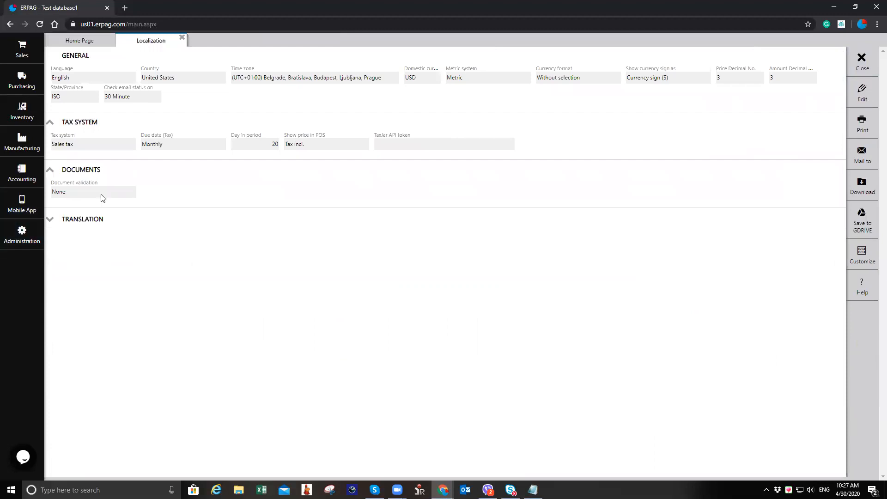
left_click(849, 92)
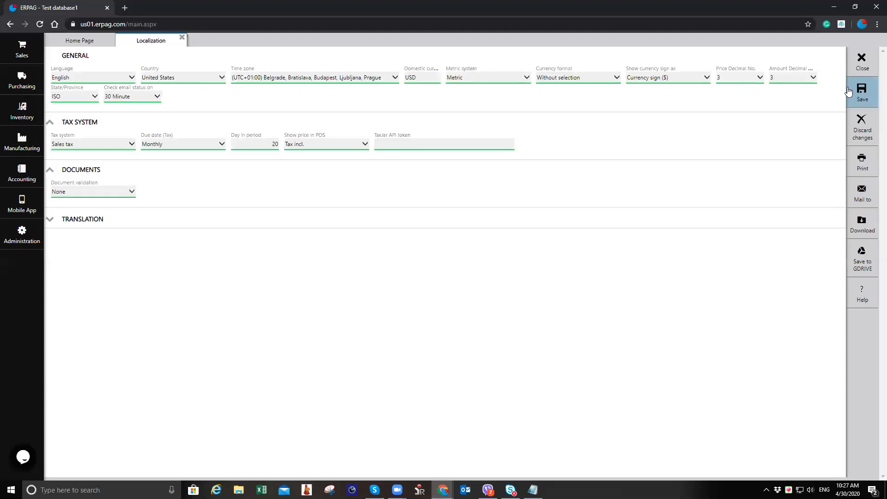
left_click(97, 192)
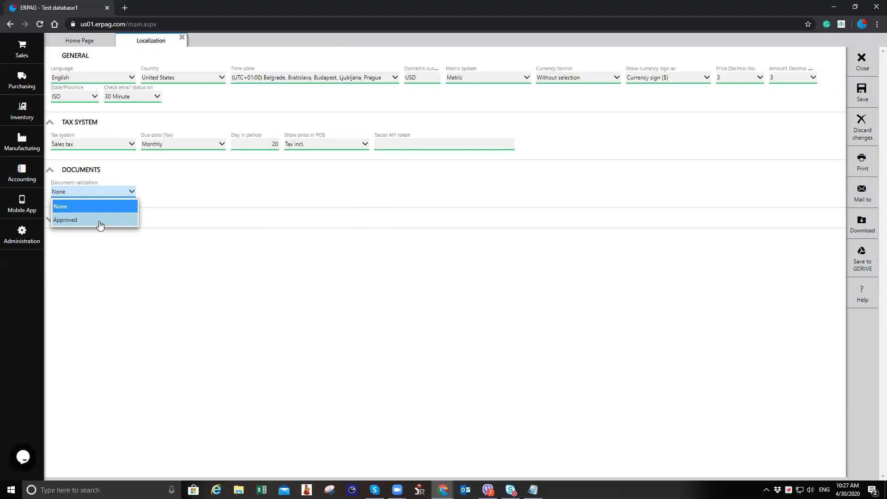
left_click(182, 37)
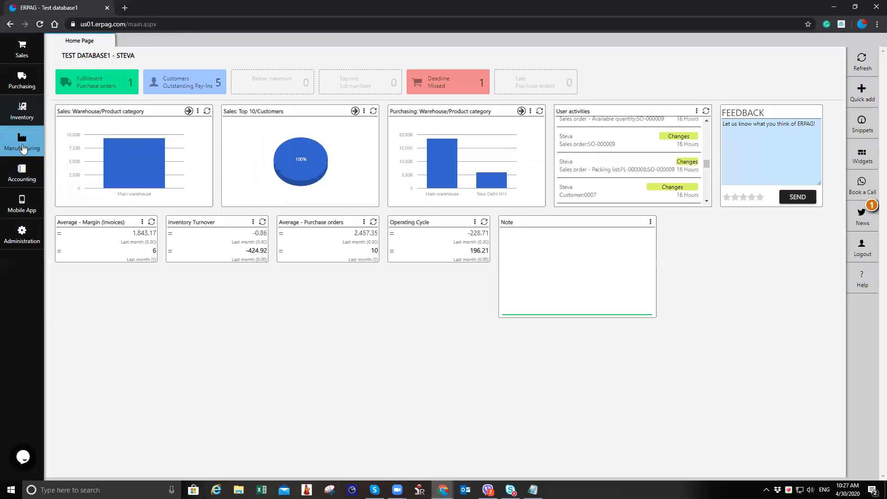
Step: Open the localization translations for editing, search the built-in language column for "sales", then close without saving
left_click(22, 49)
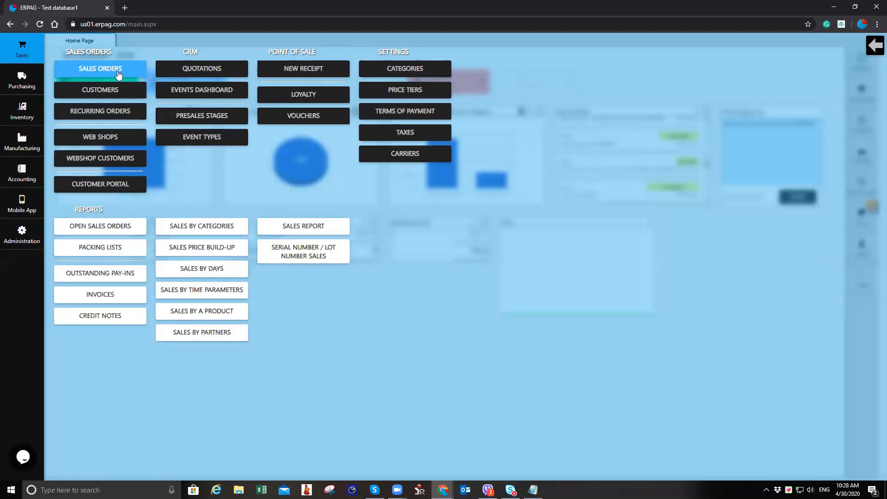
left_click(23, 248)
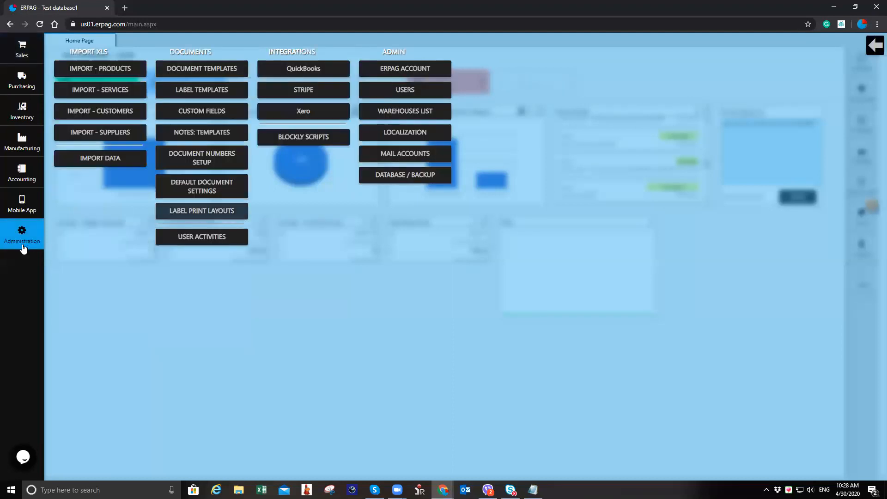
left_click(429, 138)
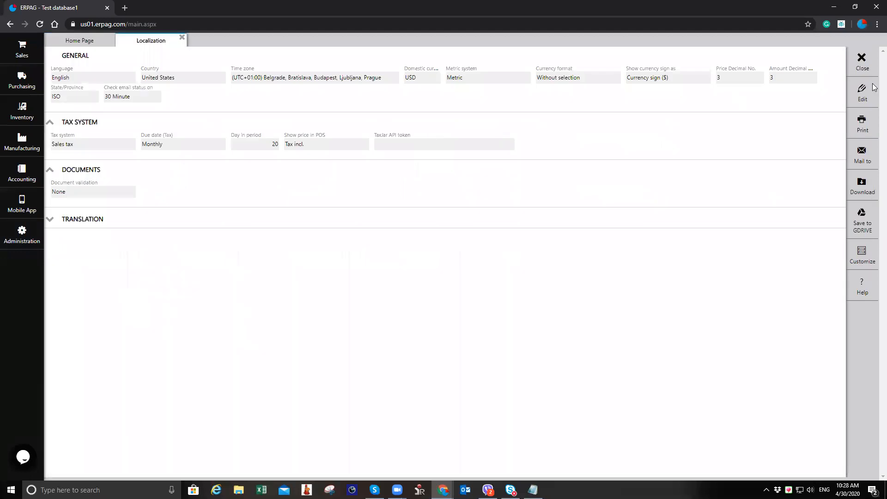
left_click(862, 93)
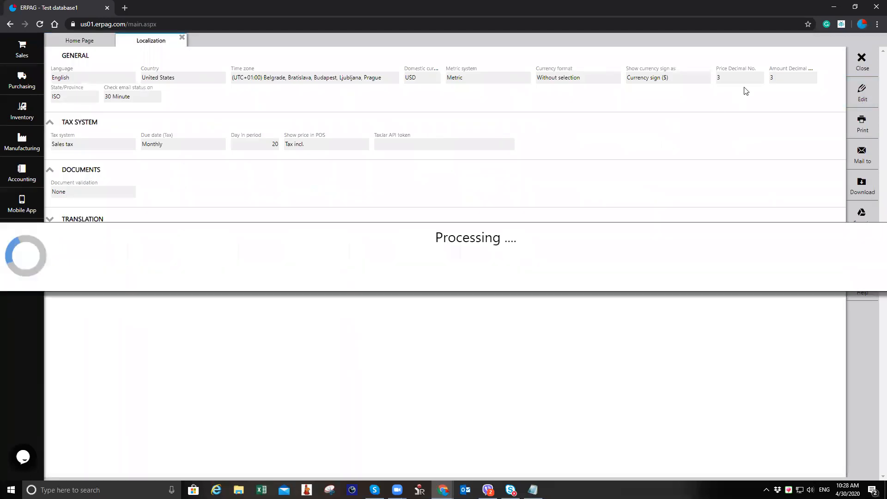
left_click(91, 221)
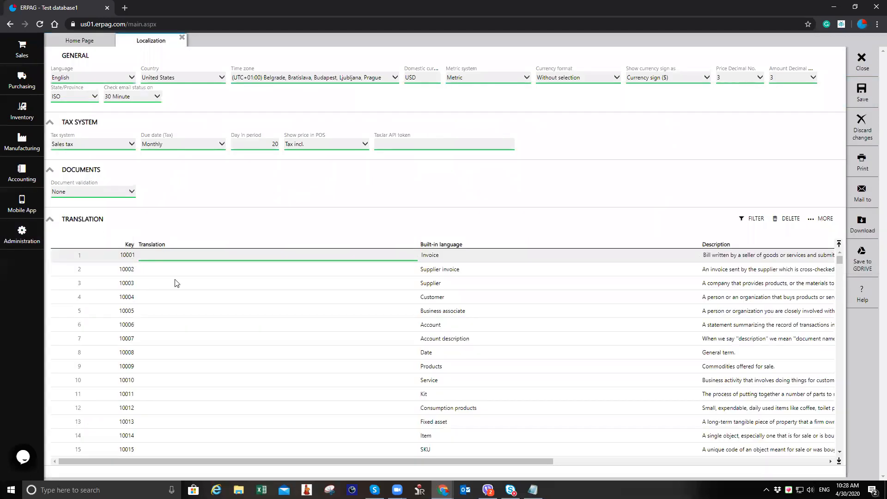
left_click(459, 241)
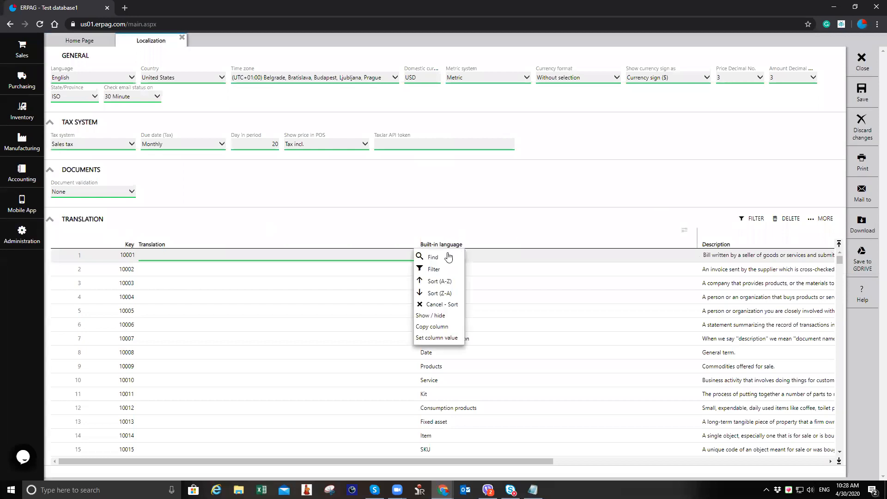
left_click(450, 254)
type("sales")
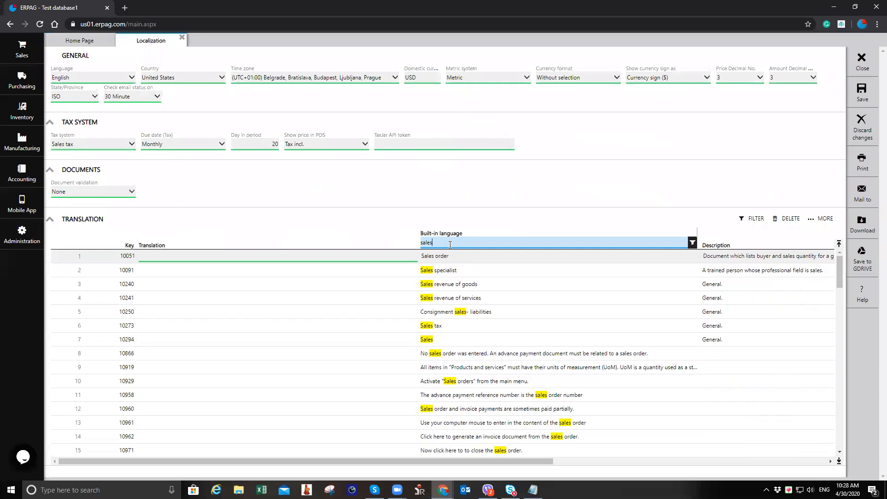
left_click(249, 258)
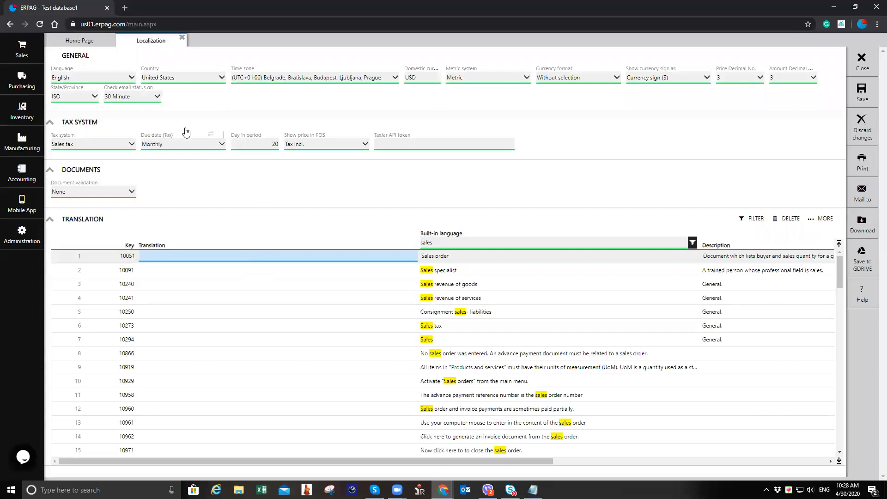
left_click(183, 39)
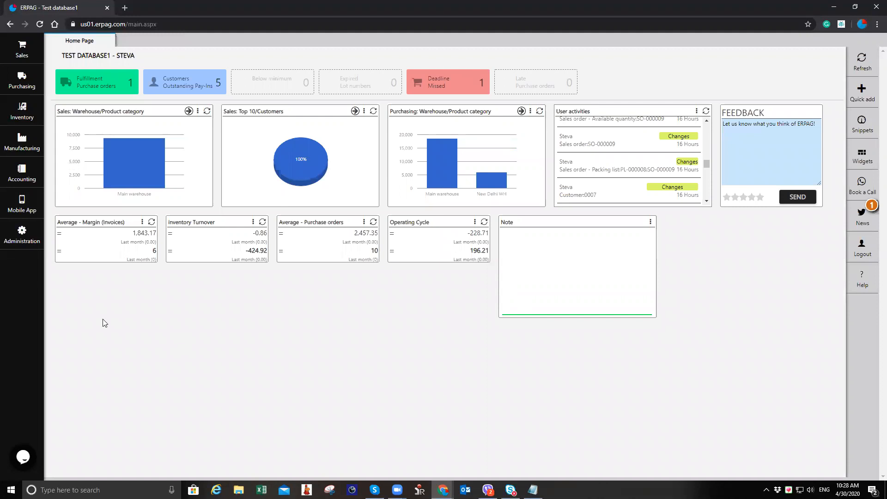
Step: Change the sales order document template's title to Issue note, save it, and close the template tabs
left_click(16, 243)
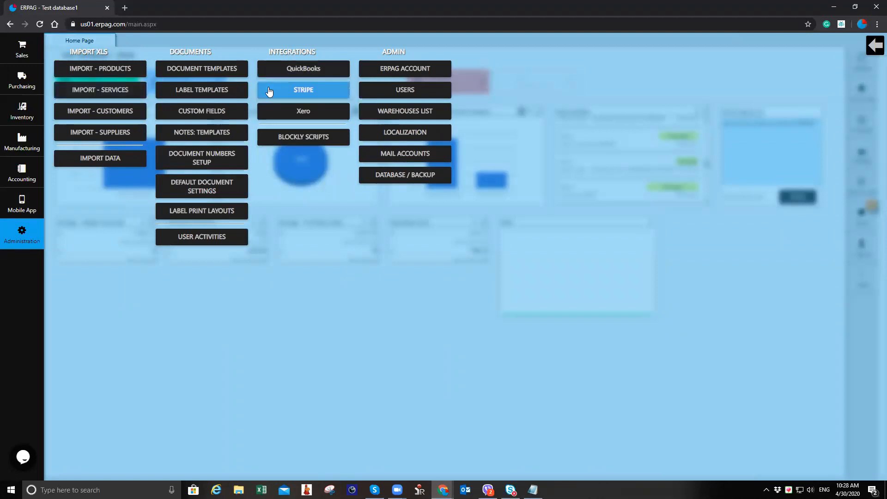
left_click(223, 71)
left_click(133, 95)
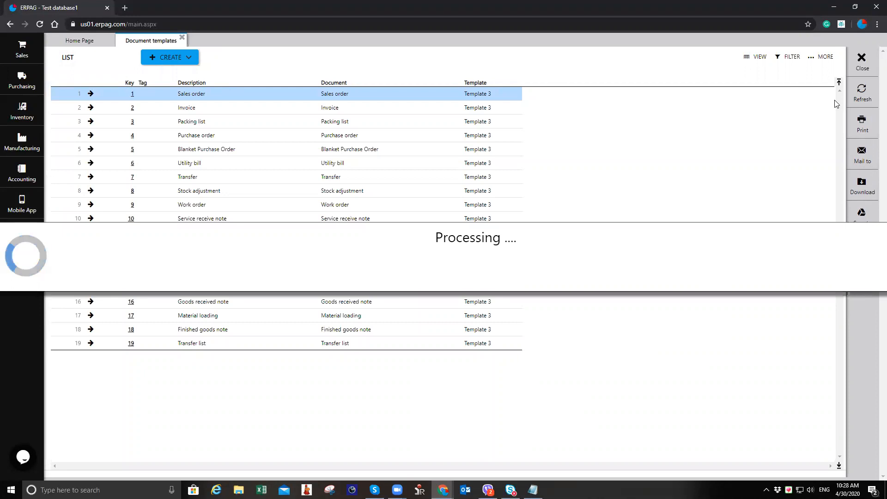
left_click(862, 90)
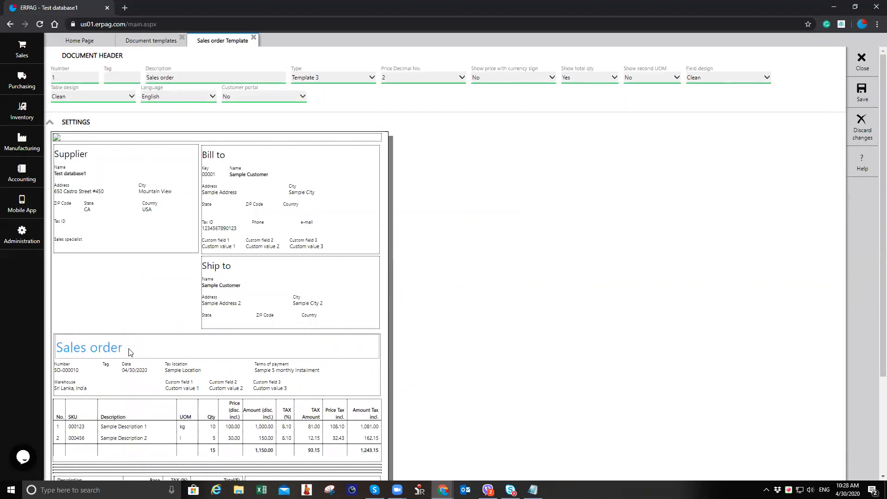
left_click_drag(124, 385, 3, 383)
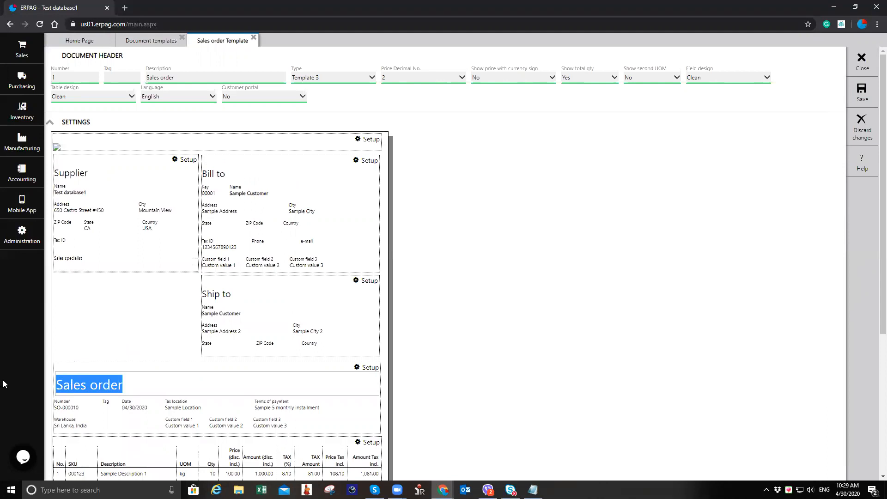
type("Issue note")
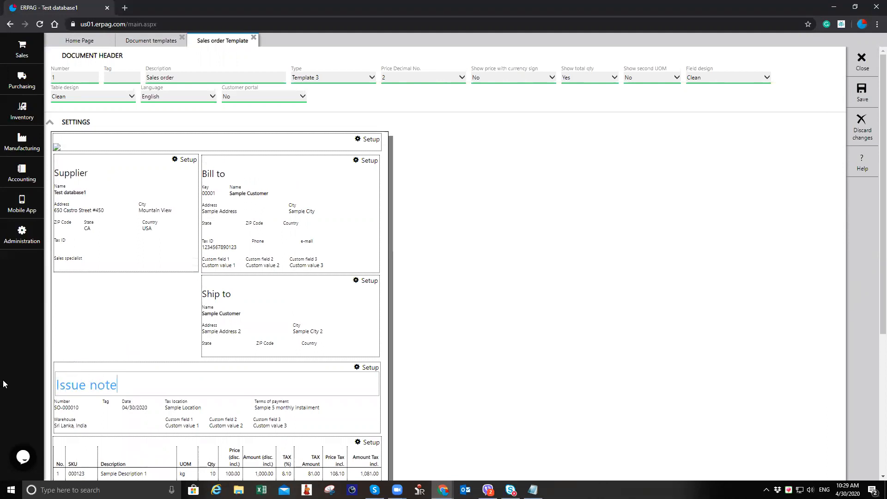
left_click(862, 92)
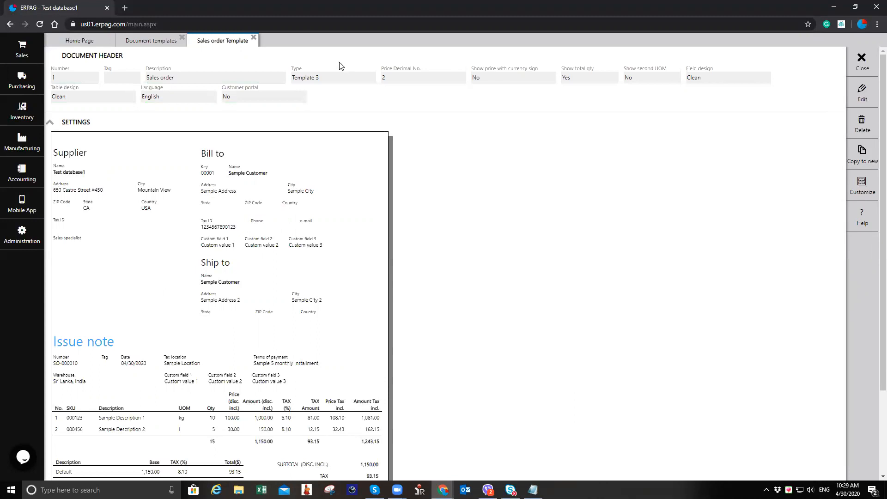
left_click(254, 37)
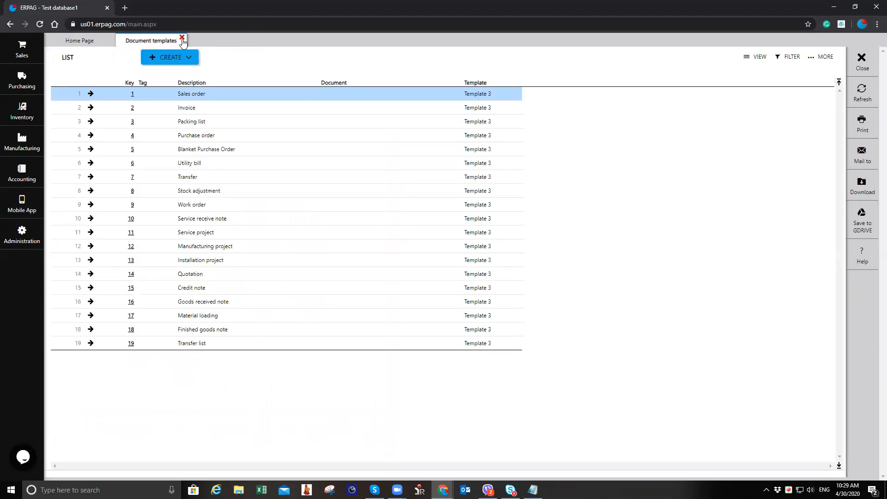
left_click(182, 38)
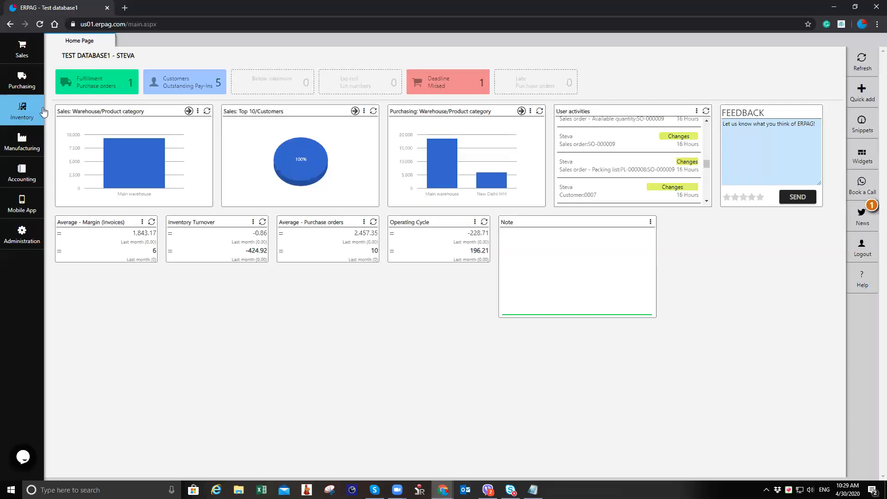
Step: Create a new purchase order for the New Delhi WH warehouse with Supplier Japan as supplier
left_click(27, 82)
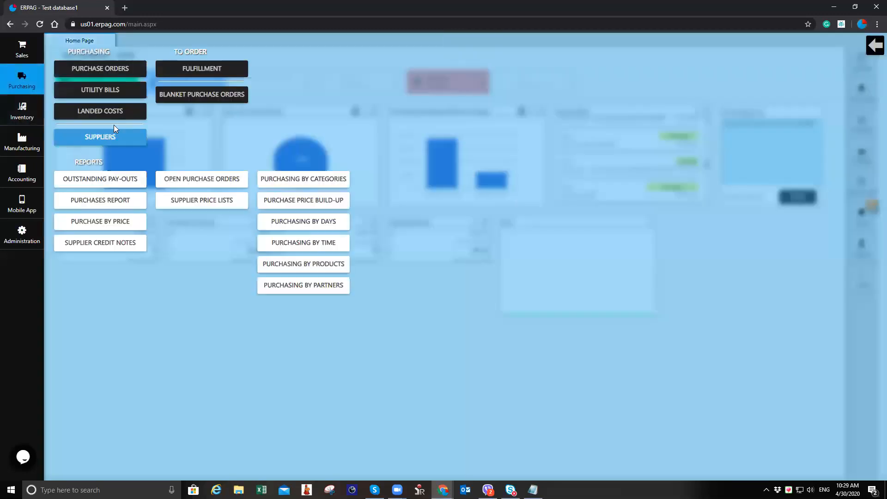
left_click(109, 71)
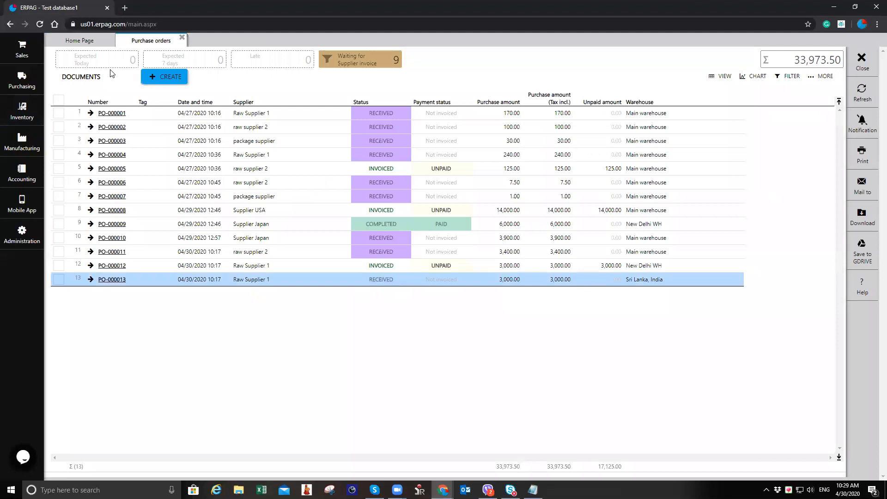
left_click(178, 76)
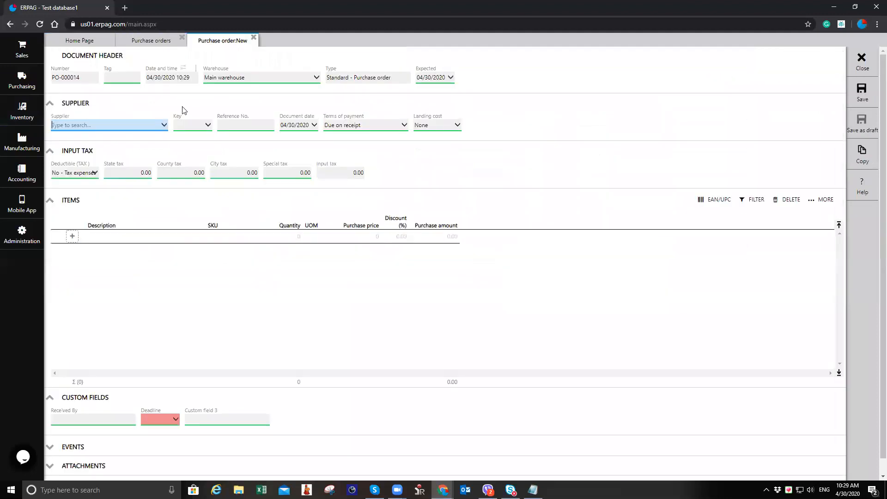
left_click(118, 124)
left_click(264, 80)
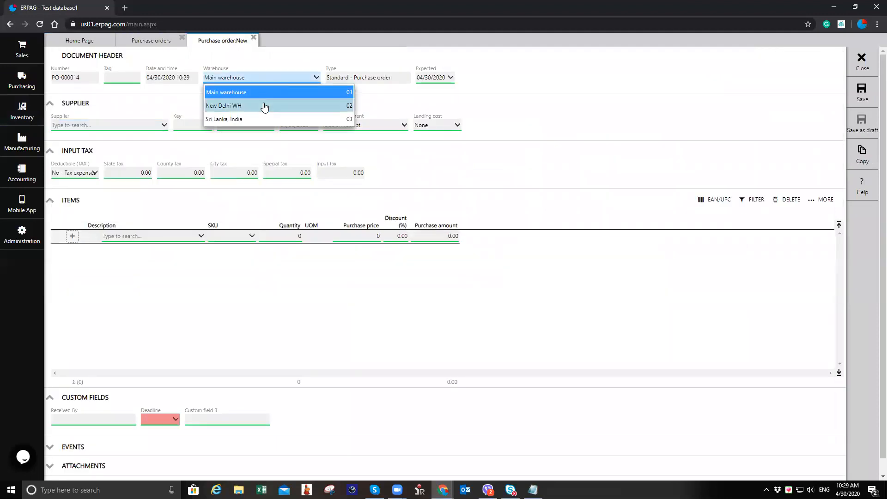
left_click(264, 107)
left_click(137, 128)
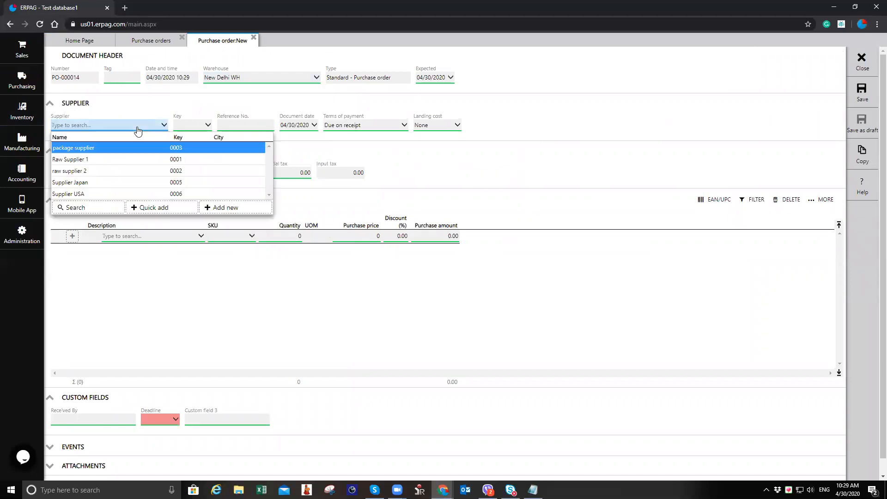
left_click(129, 183)
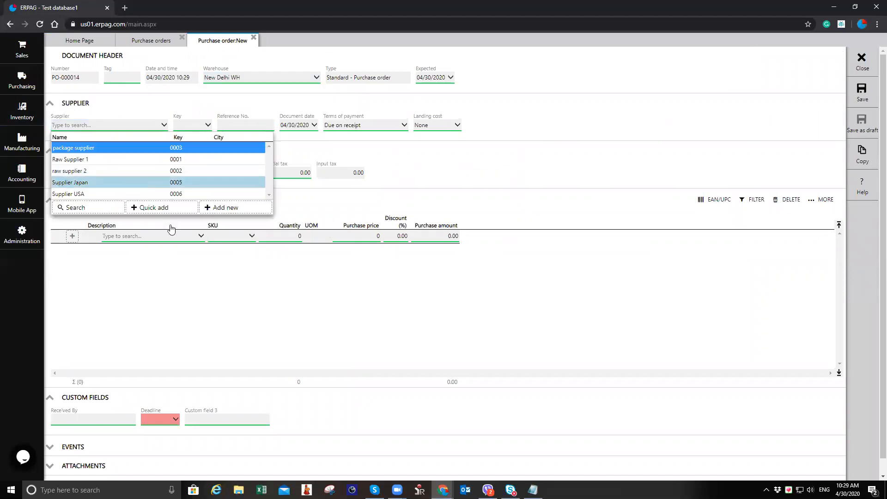
Step: Add 125 pcs of Medication A to the purchase order and save it
left_click(163, 237)
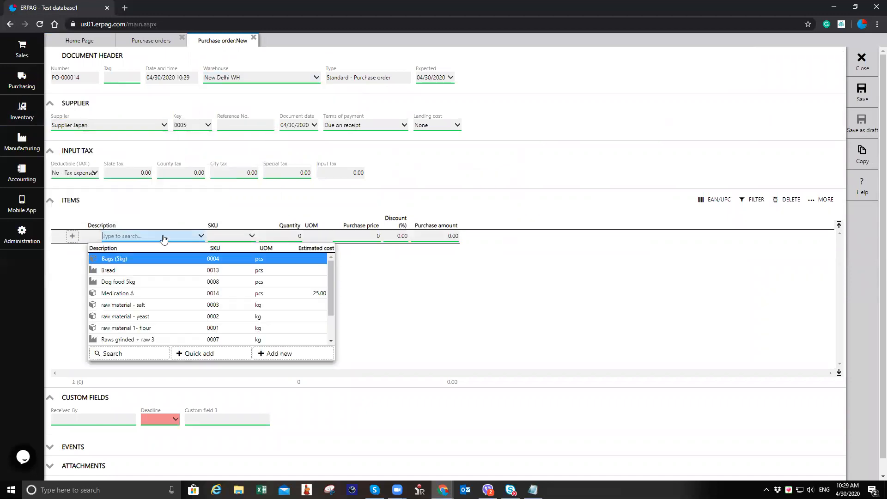
left_click(149, 295)
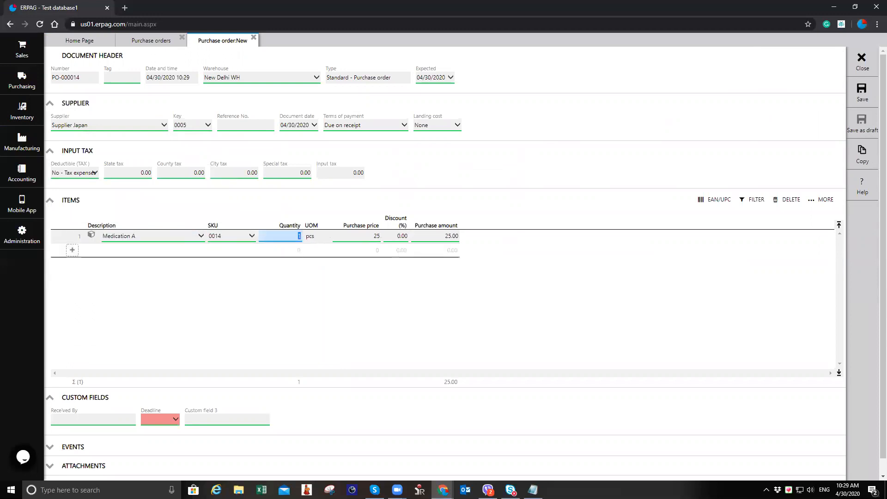
type("125")
key("Tab")
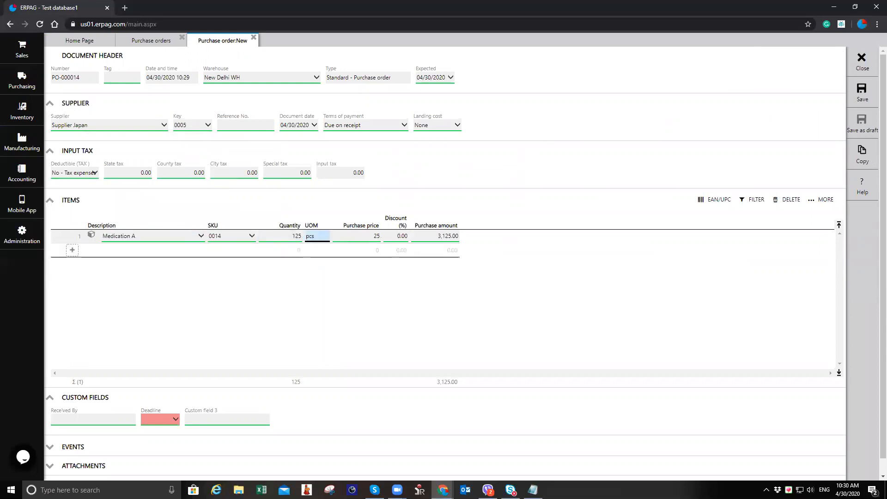
left_click(857, 93)
Step: Receive the order under a new lot LOT-2901, post the goods received note, and close the purchase tabs
left_click(862, 162)
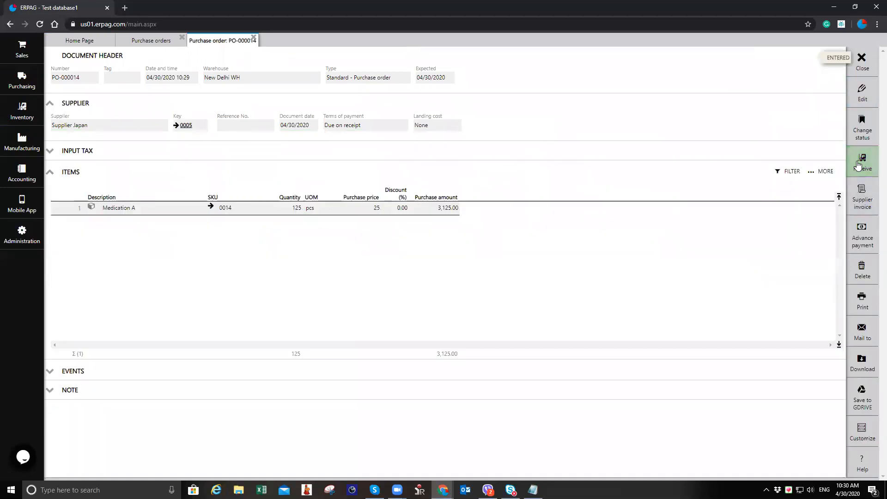
left_click(355, 264)
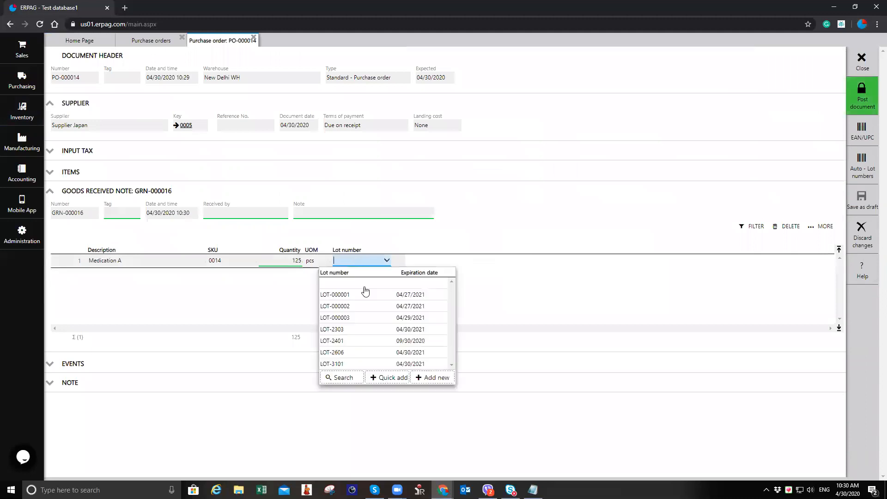
left_click(390, 385)
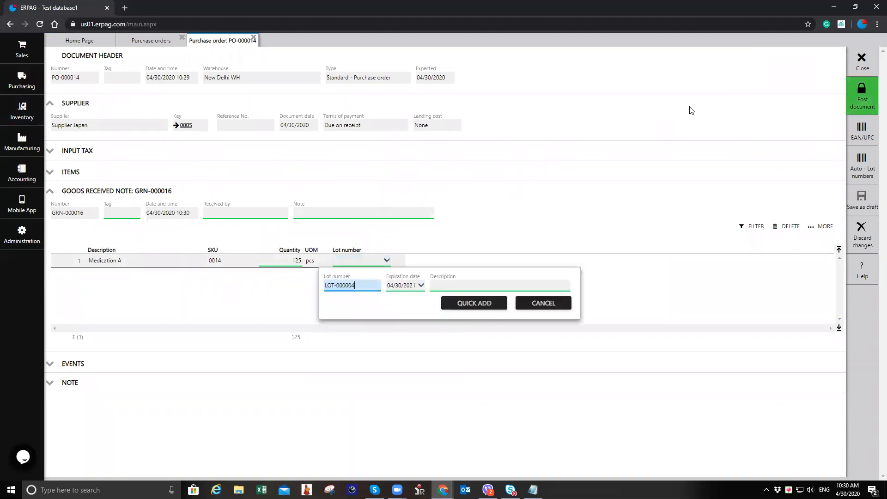
type("2901")
left_click(472, 305)
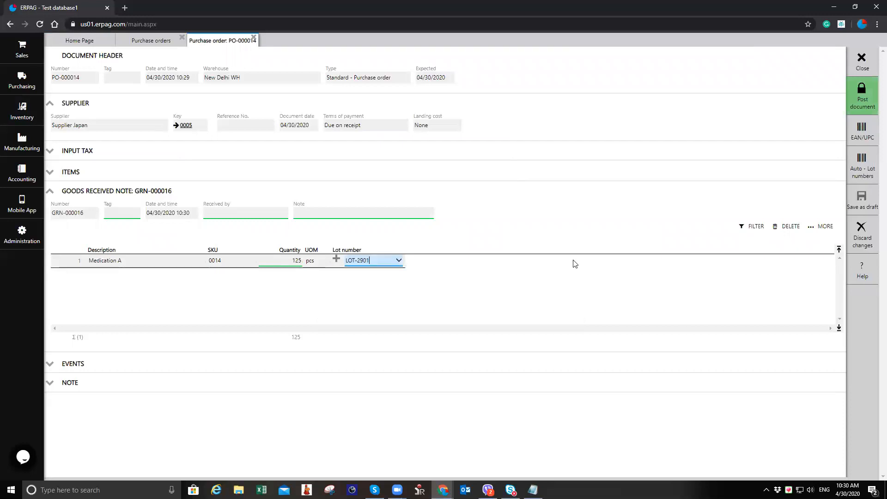
left_click(857, 102)
left_click(421, 282)
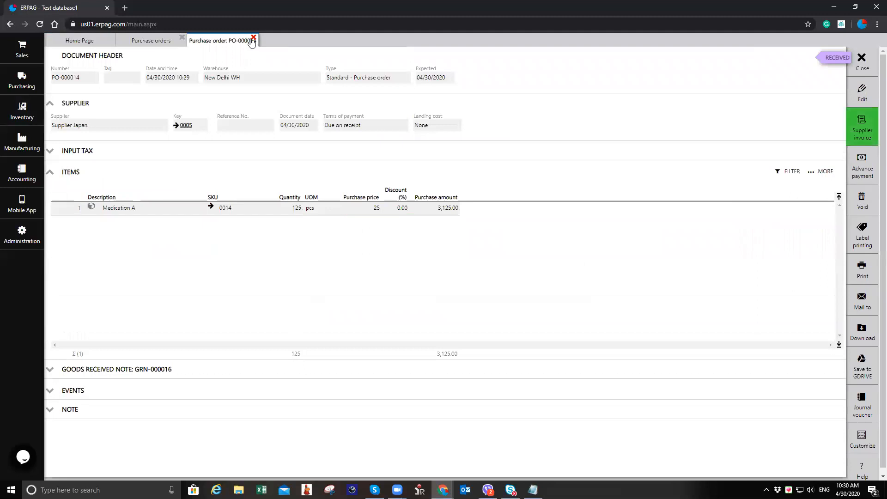
left_click(253, 37)
left_click(181, 39)
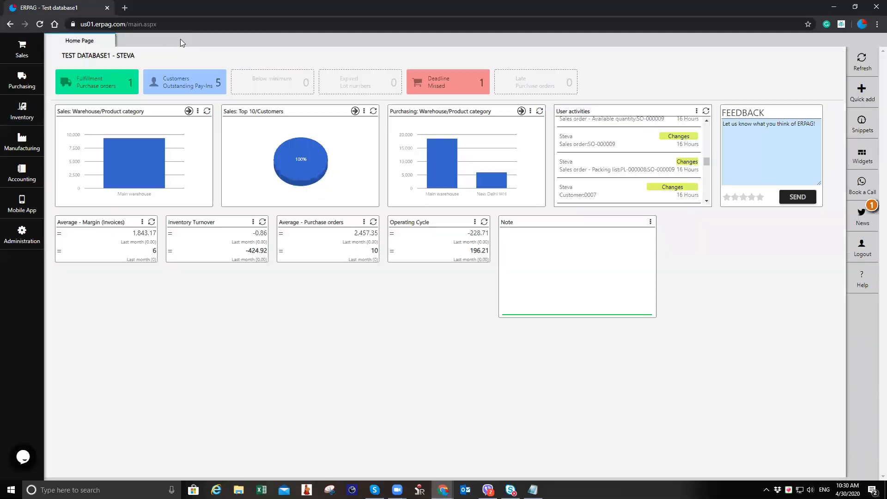
Step: Open the inventory stock list report and examine Medication A stock in each warehouse
left_click(42, 104)
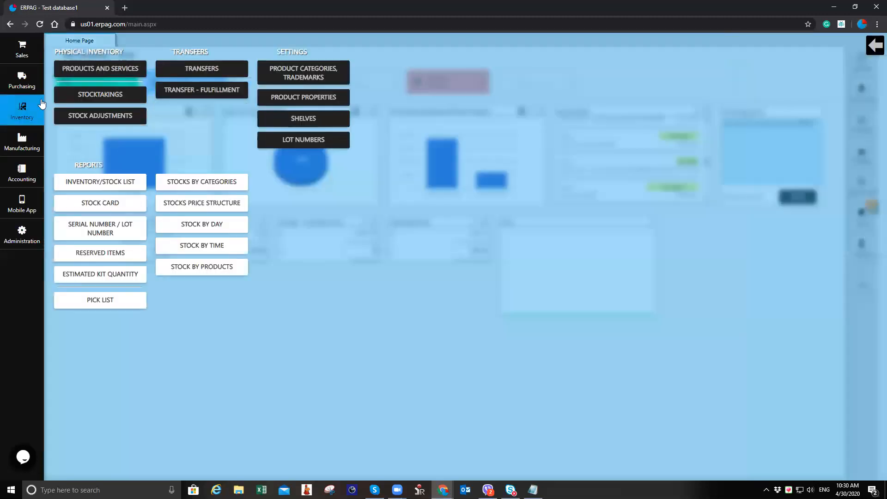
left_click(90, 177)
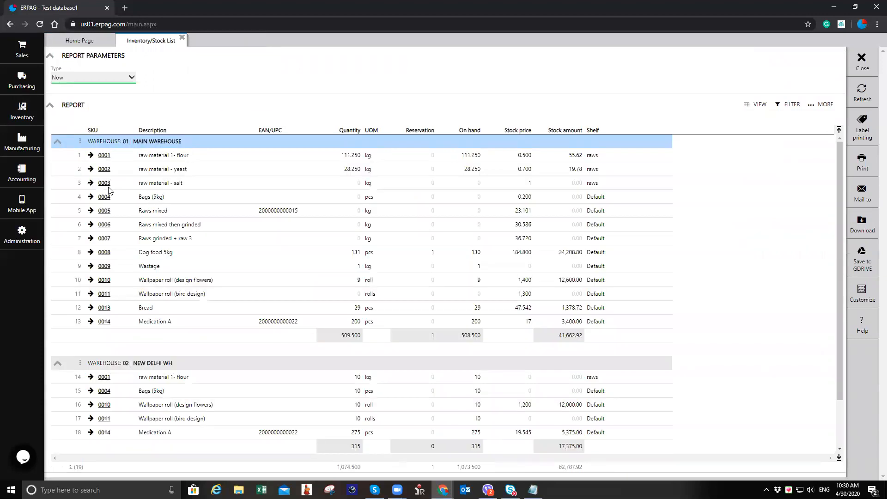
scroll(217, 298, "down", 1)
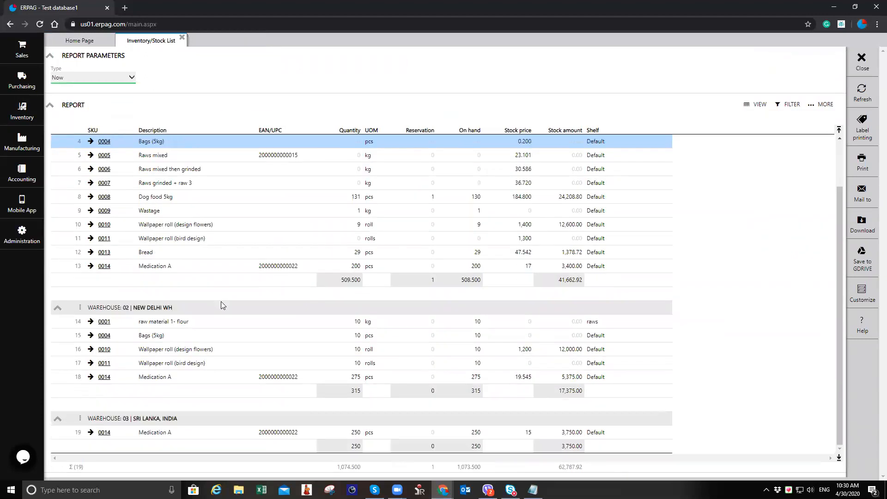
left_click(350, 377)
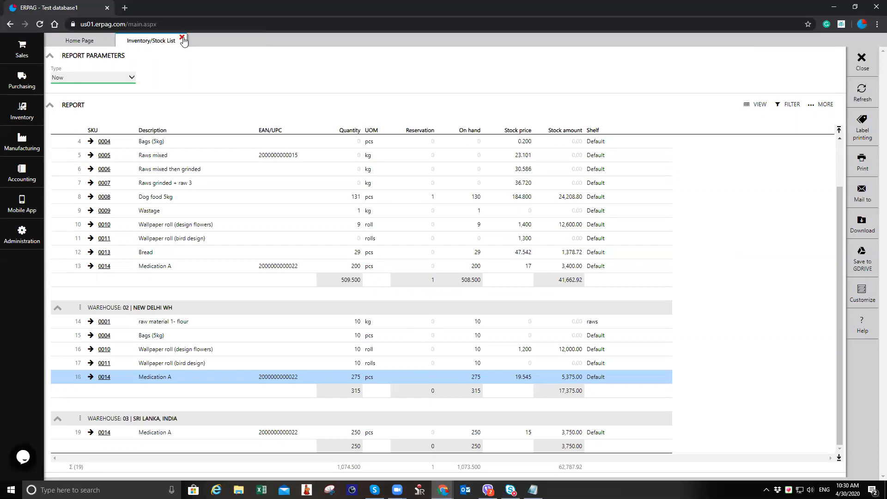
Step: Close the stock list and start a new Set Quantity stock adjustment
left_click(183, 37)
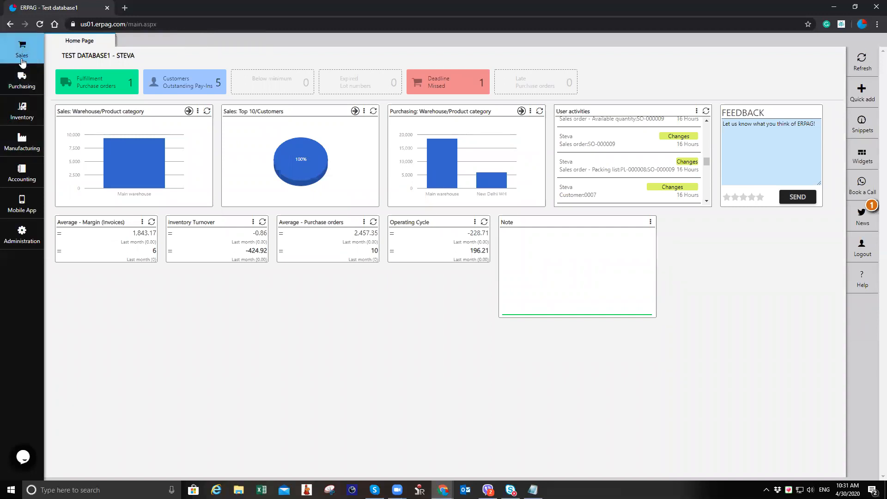
left_click(21, 110)
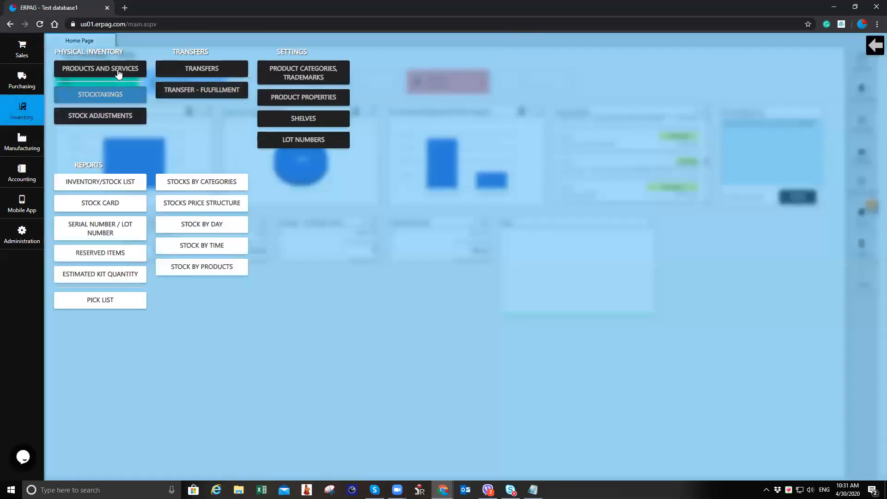
left_click(117, 119)
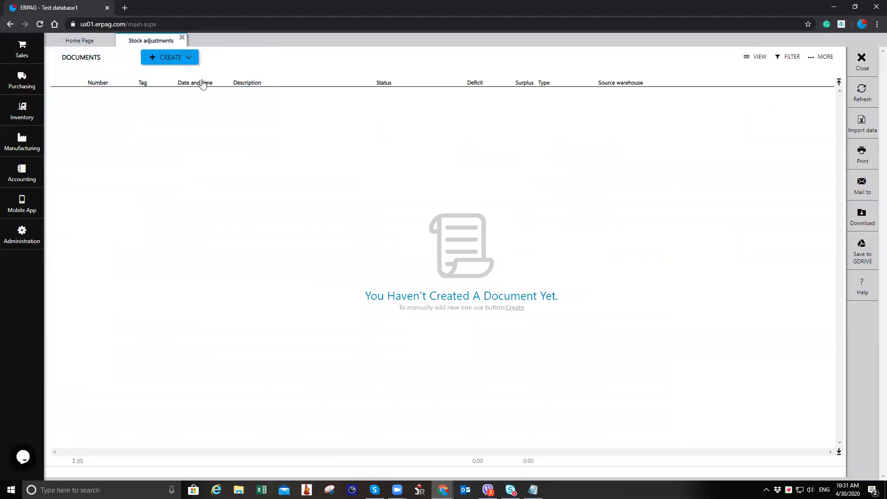
left_click(175, 59)
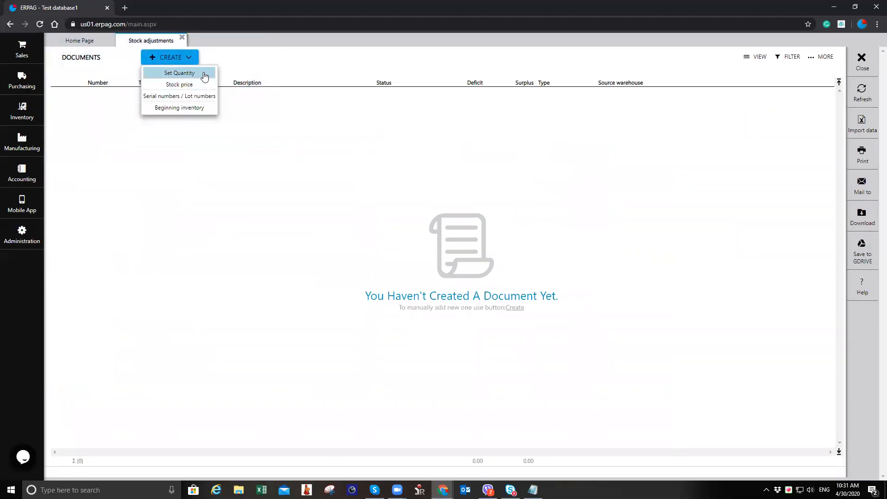
left_click(204, 77)
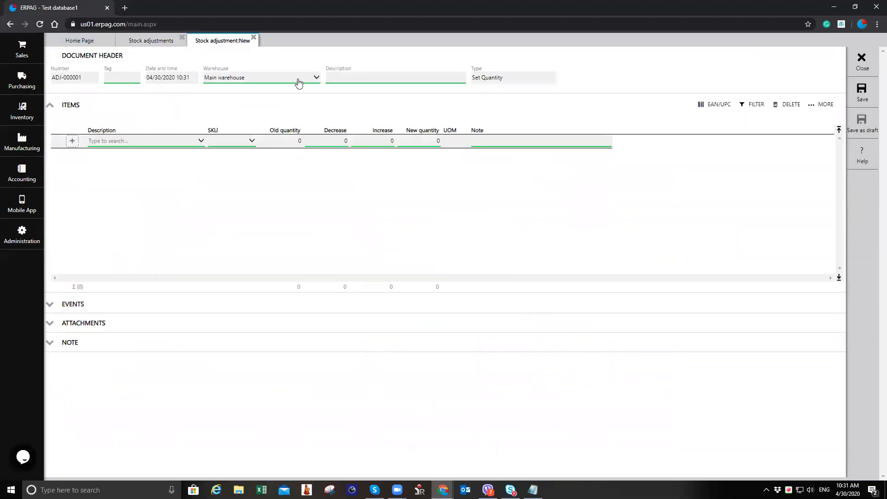
Step: Set the adjustment's warehouse to New Delhi WH and its description to "Issued to section 1"
left_click(287, 83)
left_click(273, 106)
left_click(372, 80)
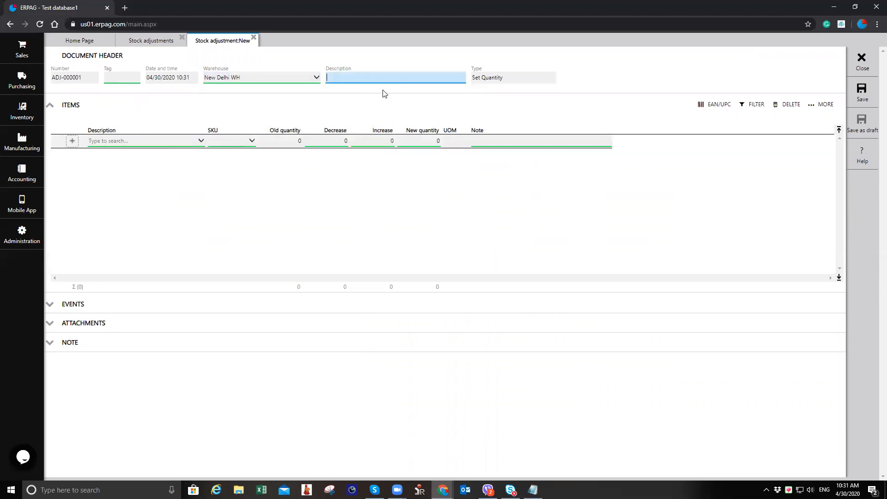
type("Issued to")
type("Sri Lanka")
left_click_drag(350, 78, 431, 90)
type("customer x")
key("BackSpace")
key("BackSpace")
key("BackSpace")
key("BackSpace")
key("BackSpace")
type("section")
Step: Add Medication A to the adjustment and decrease its quantity by 150
left_click(140, 141)
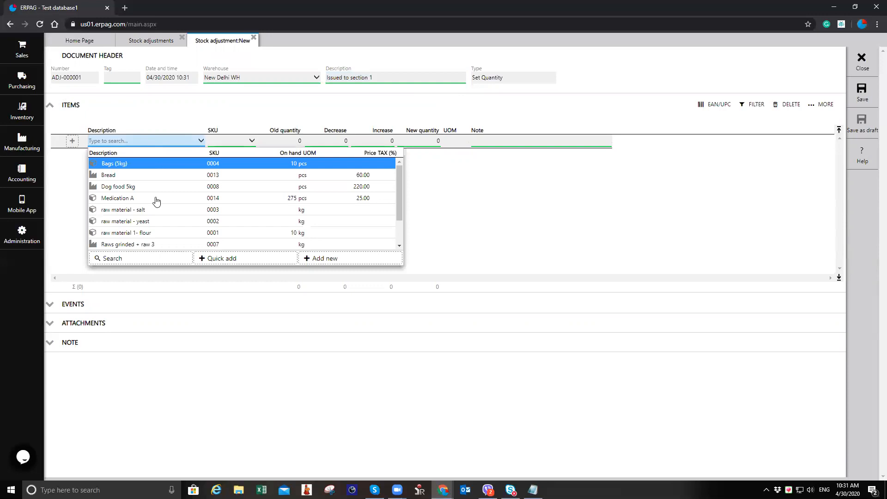
left_click(156, 200)
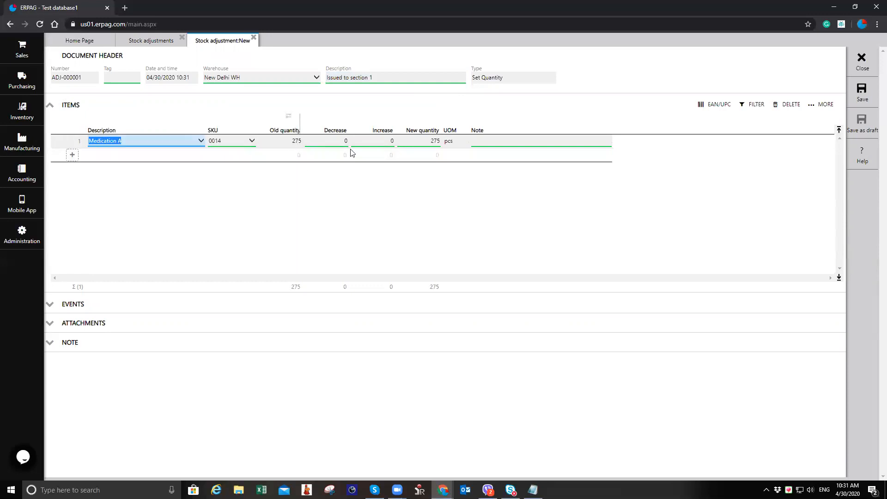
left_click(383, 141)
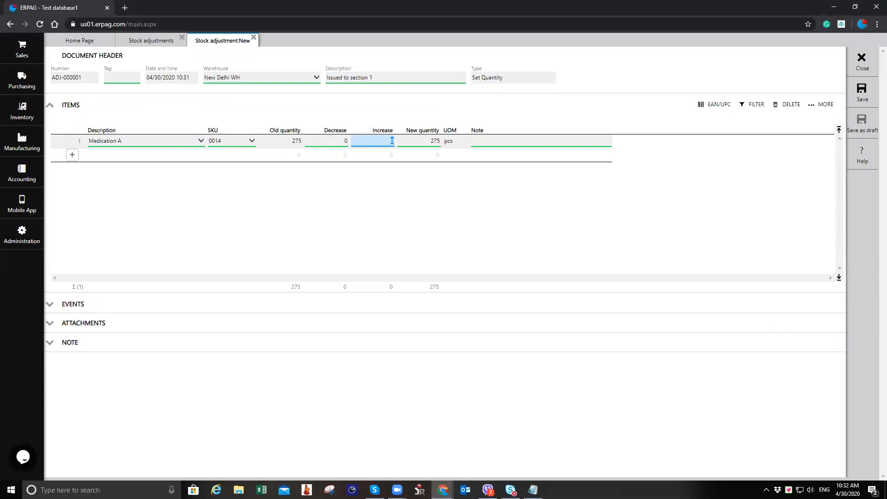
left_click(345, 144)
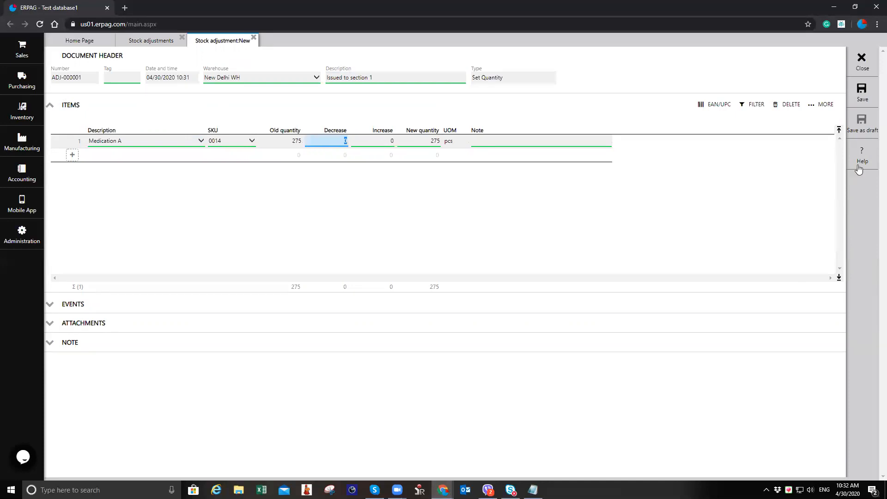
type("150")
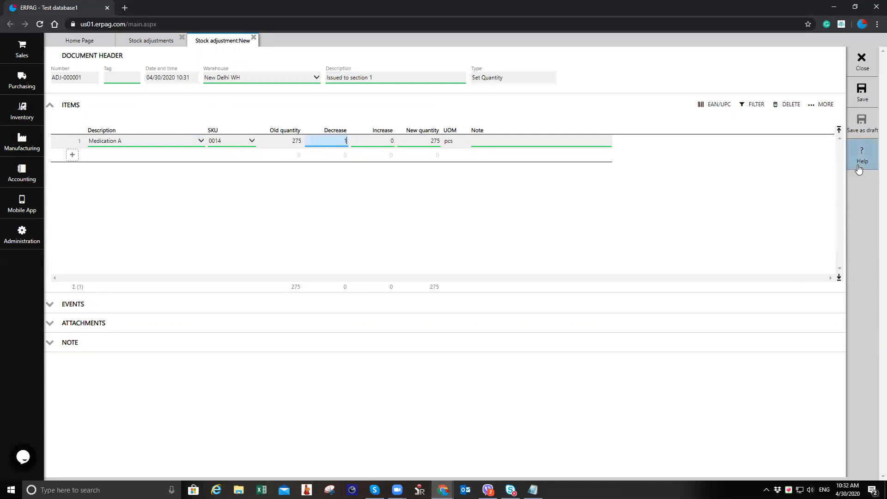
key("Tab")
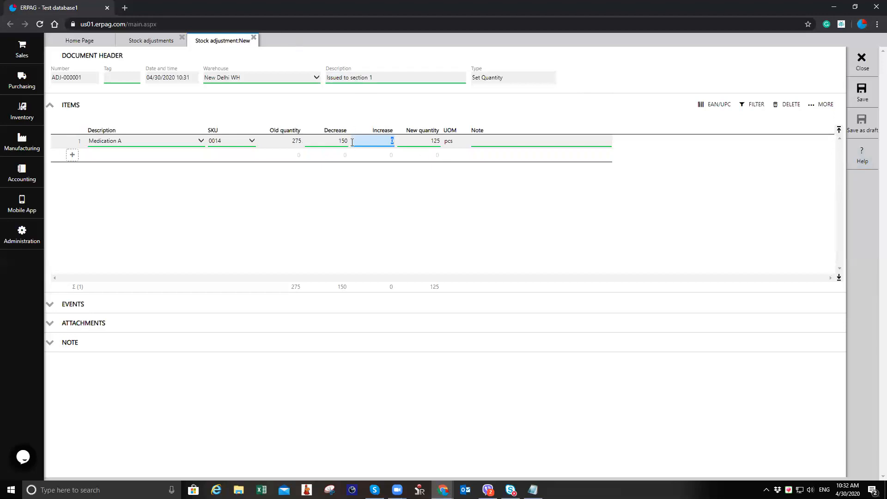
Step: Save the stock adjustment and confirm creating the deficit document
left_click(862, 99)
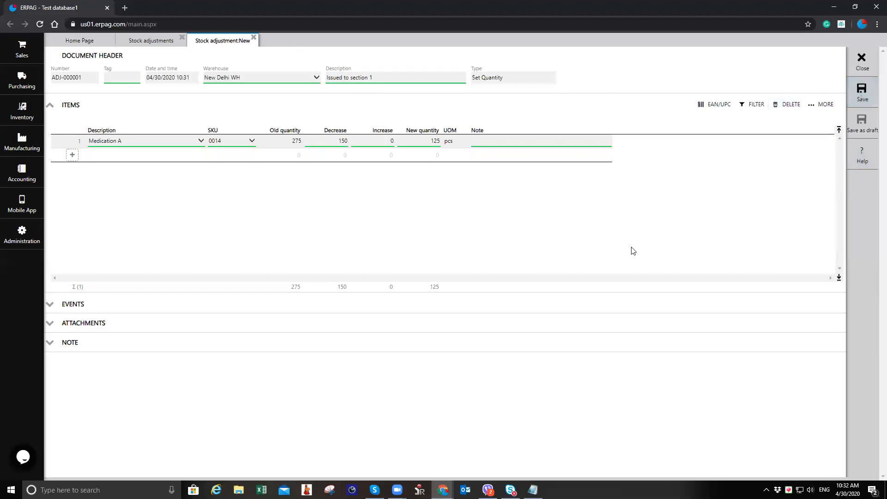
left_click(868, 164)
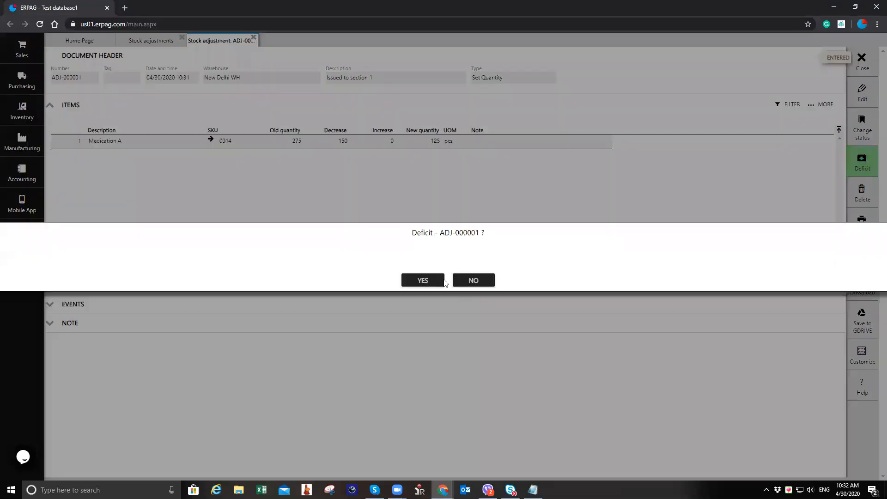
left_click(427, 281)
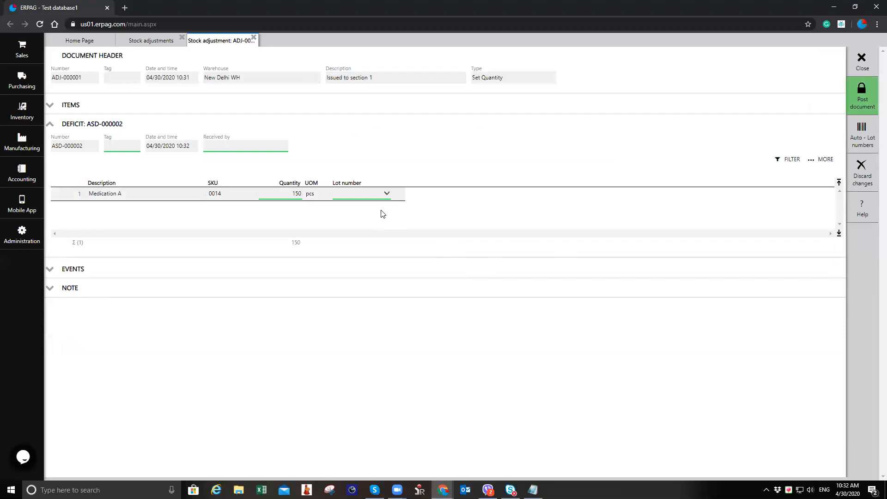
Step: Assign lot LOT-2606 to the deficit line and post the document
left_click(378, 196)
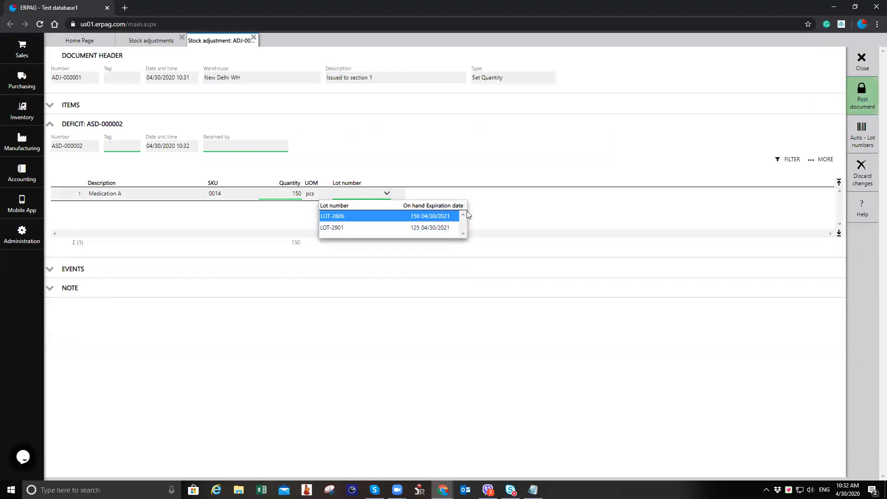
left_click(370, 215)
left_click(862, 99)
left_click(428, 282)
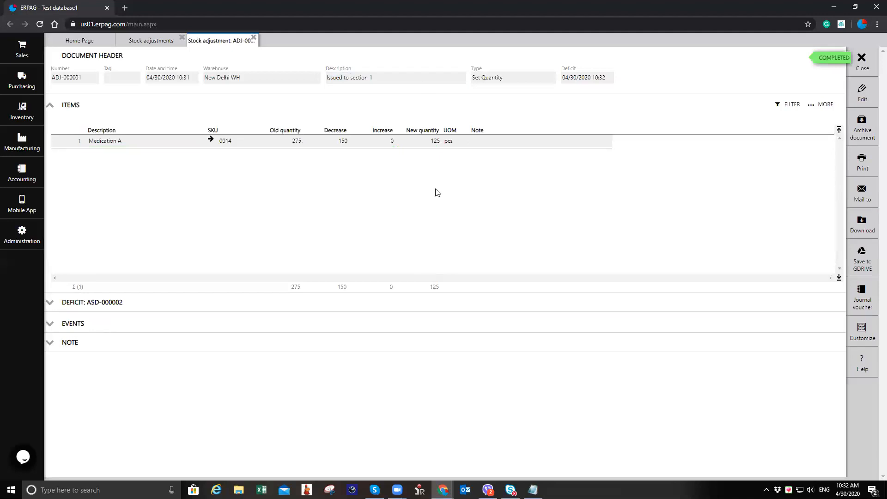
Step: Close the adjustment tabs and open the stock card for Medication A from the product list
right_click(435, 140)
left_click(237, 176)
left_click(254, 36)
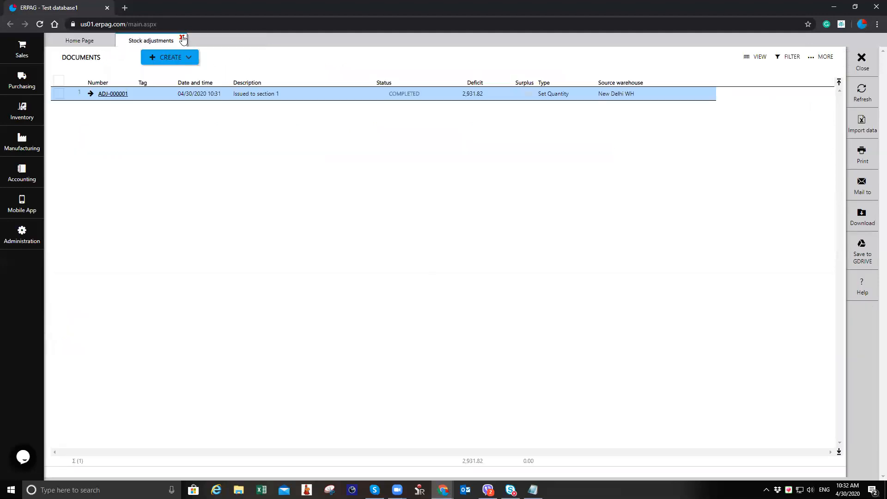
left_click(182, 38)
left_click(22, 111)
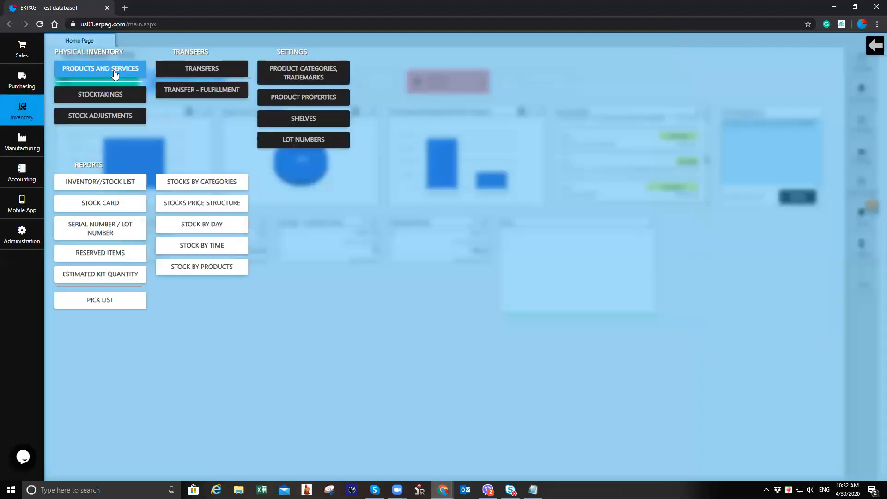
left_click(100, 77)
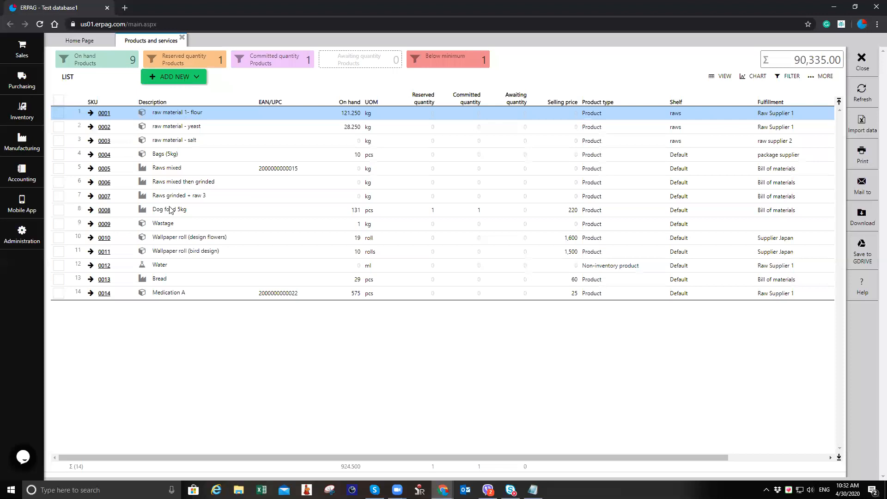
left_click(105, 293)
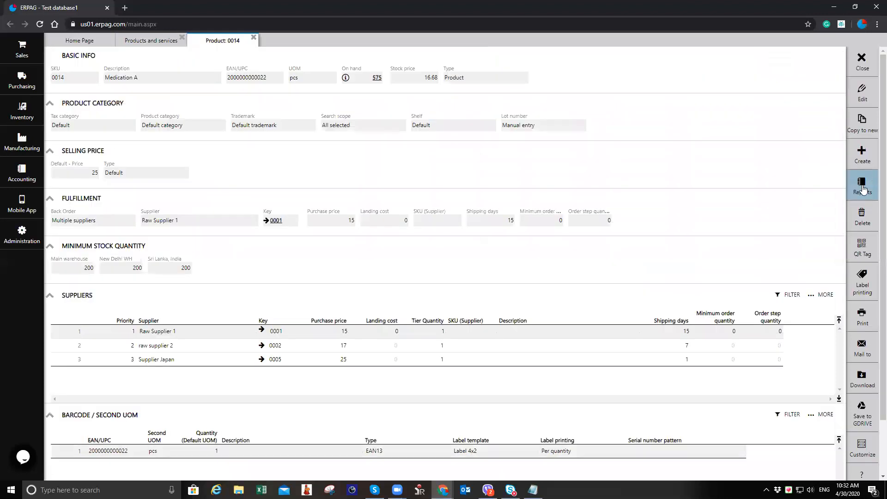
left_click(862, 196)
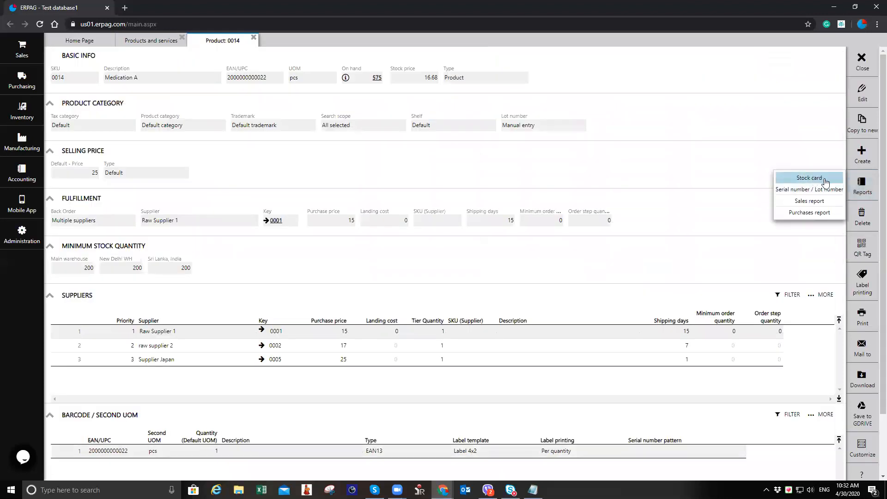
left_click(812, 179)
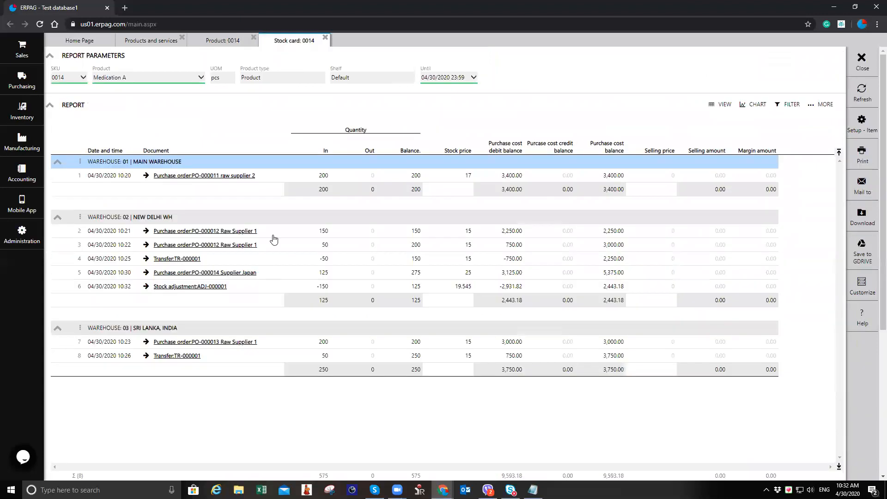
Step: Open the stock adjustment entry from the stock card, then close the opened tabs
left_click(223, 287)
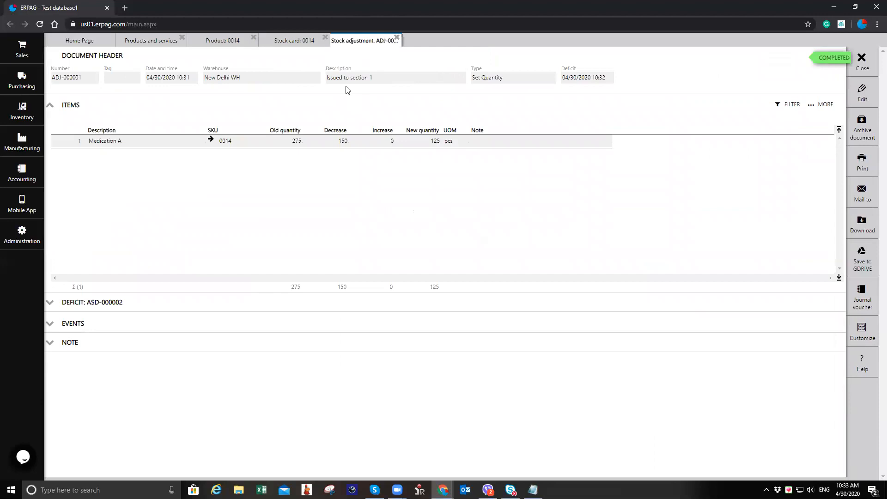
left_click(396, 37)
left_click(326, 37)
left_click(253, 39)
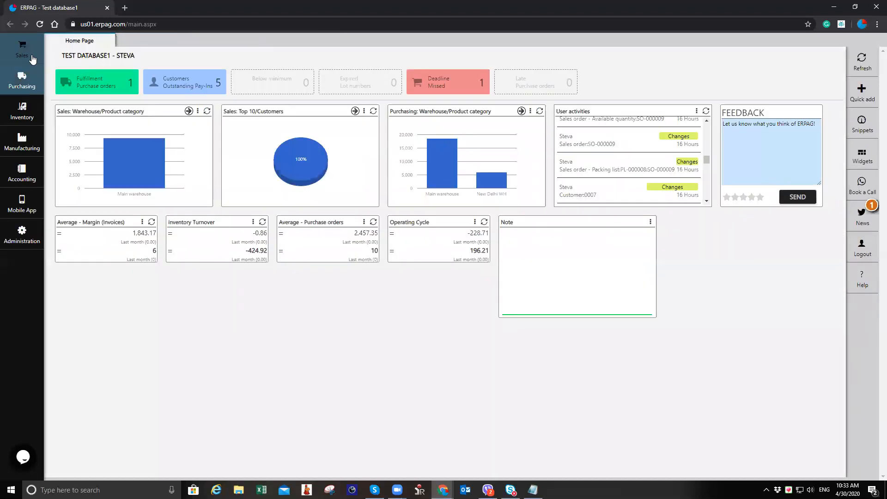
Step: Create a new customer named Section 1, save it, and close the customer tabs
left_click(33, 61)
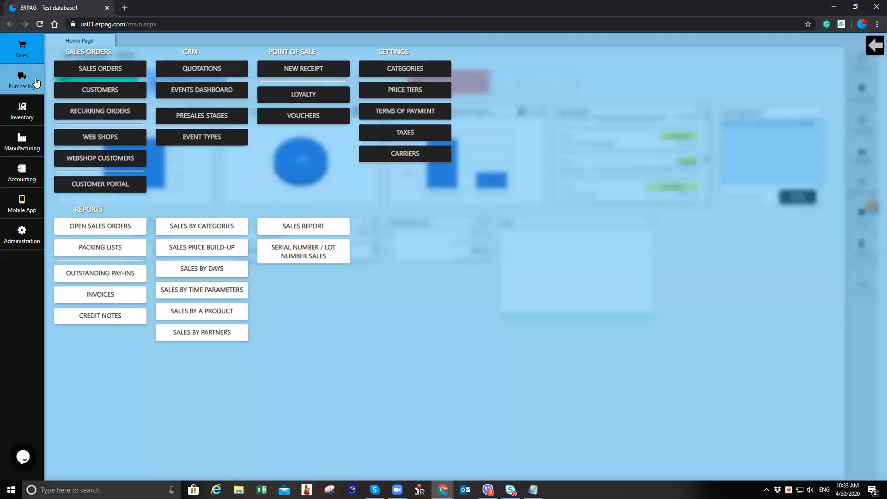
left_click(86, 84)
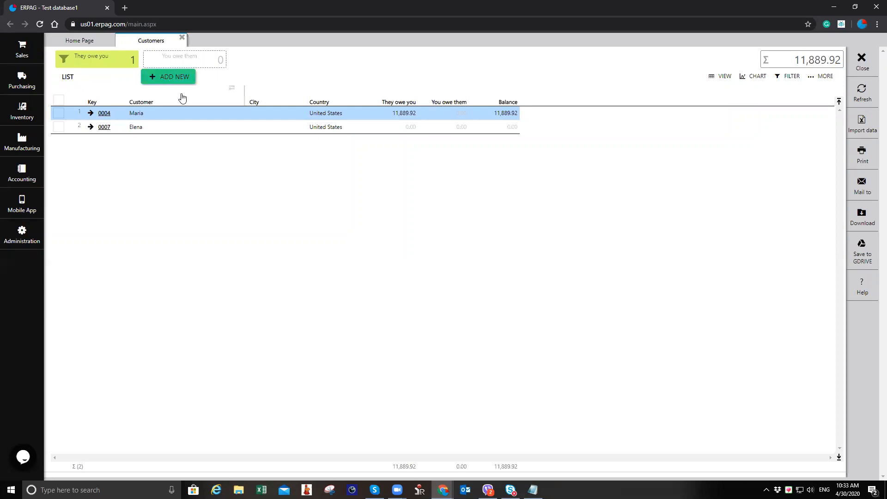
left_click(171, 77)
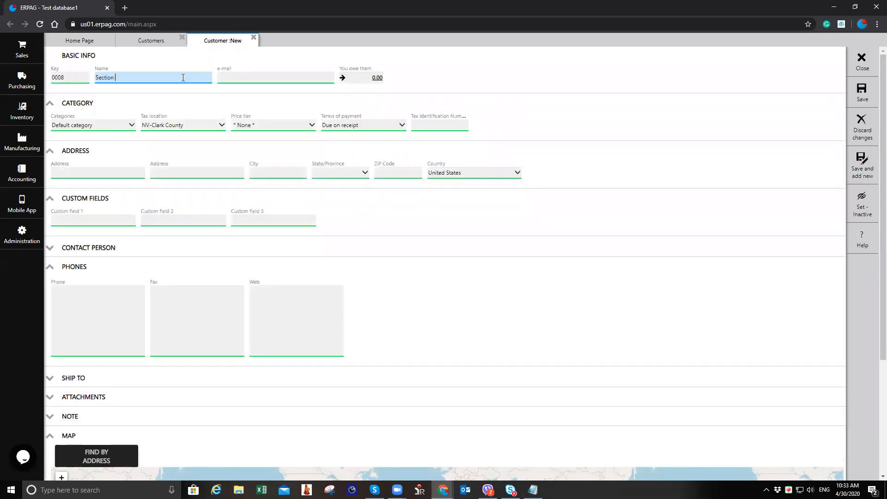
left_click(863, 92)
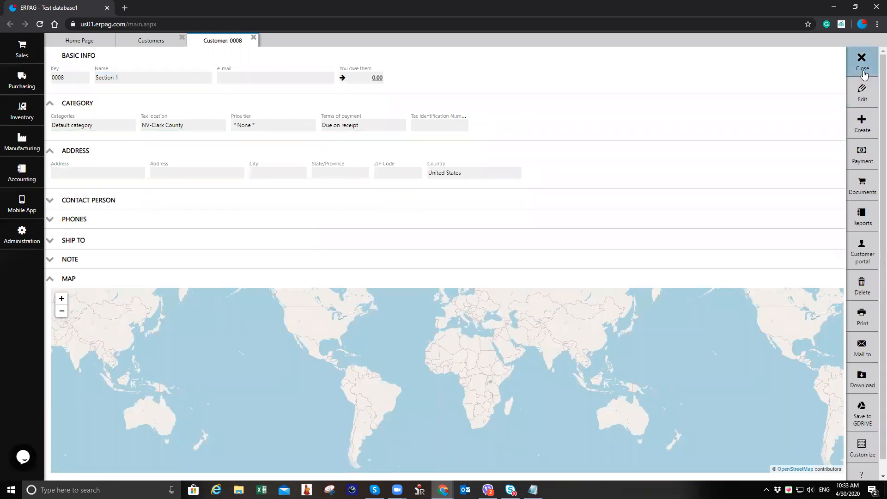
left_click(863, 62)
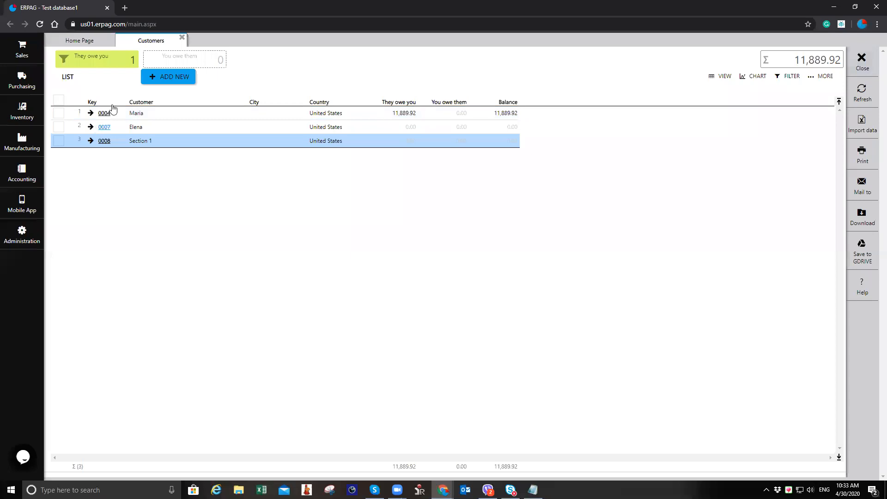
left_click(182, 38)
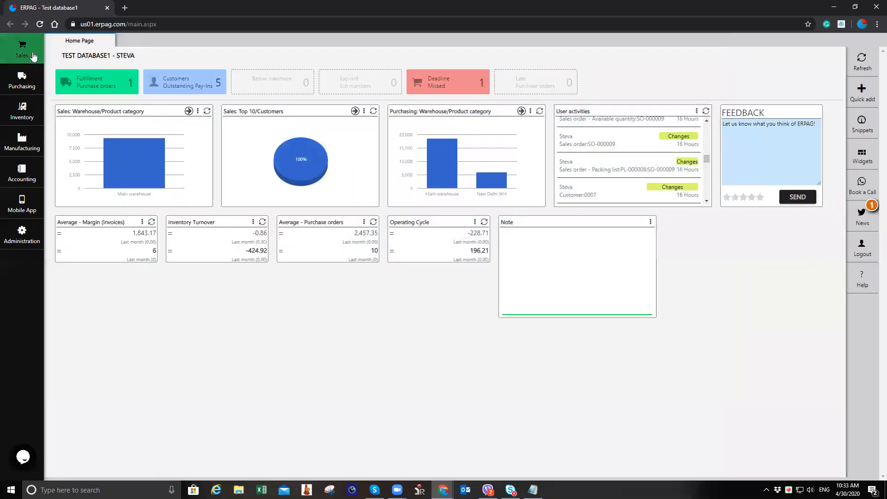
Step: Create a new sales order for the Sri Lanka, India warehouse with customer Section 1
left_click(21, 49)
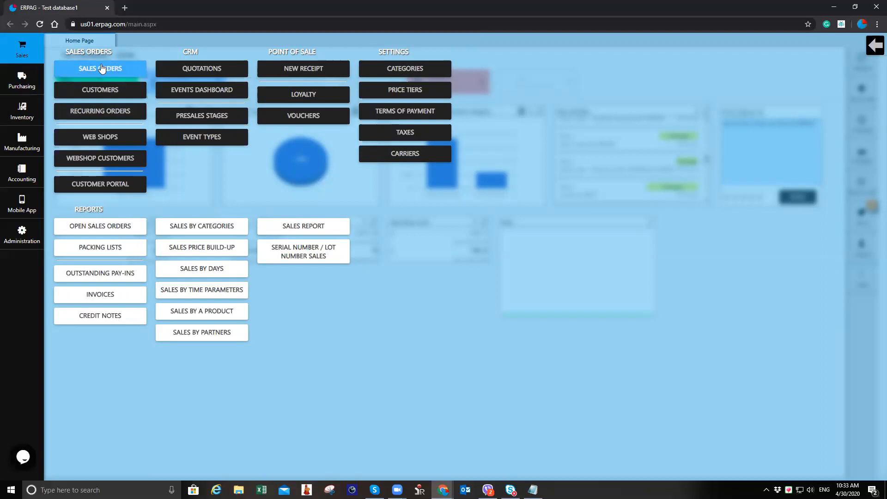
left_click(102, 69)
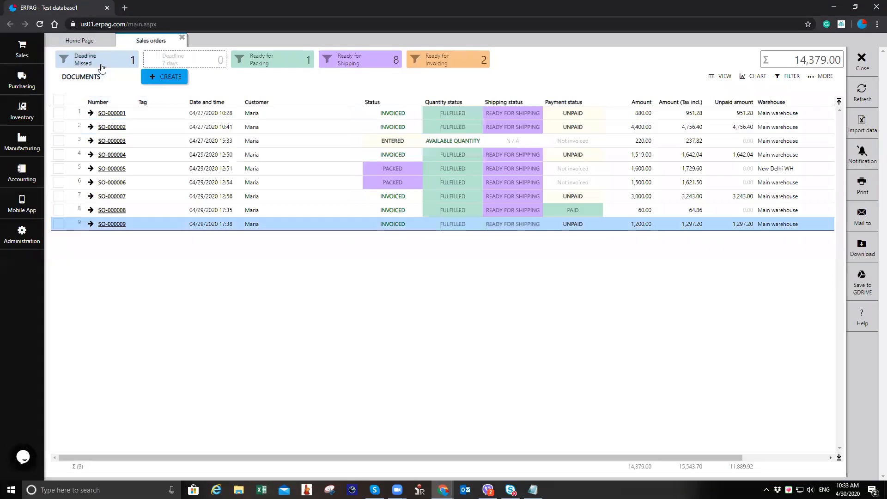
left_click(176, 77)
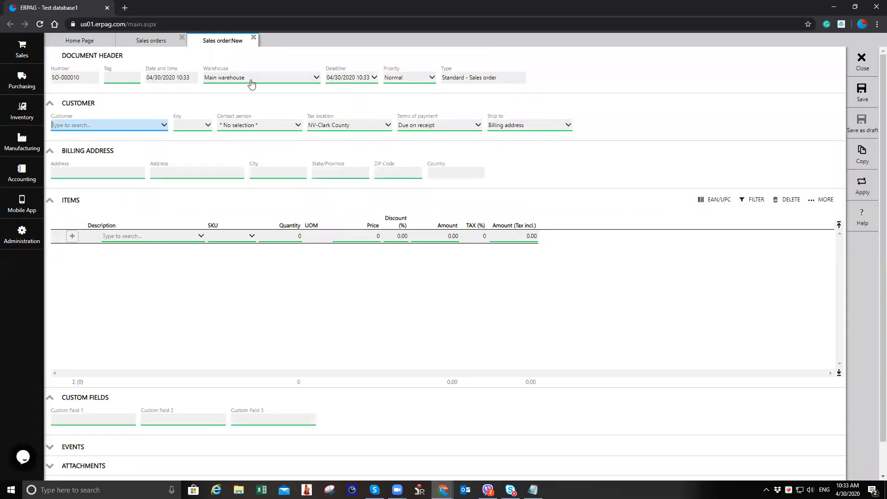
left_click(236, 81)
left_click(231, 116)
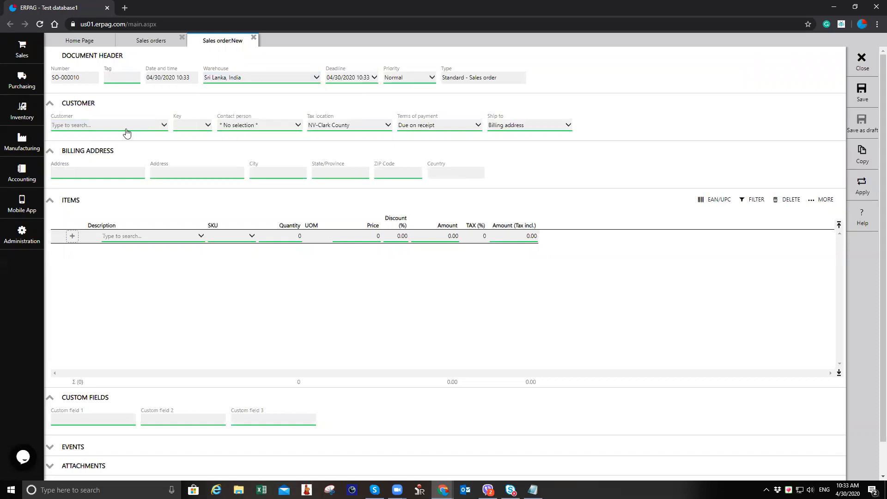
left_click(125, 132)
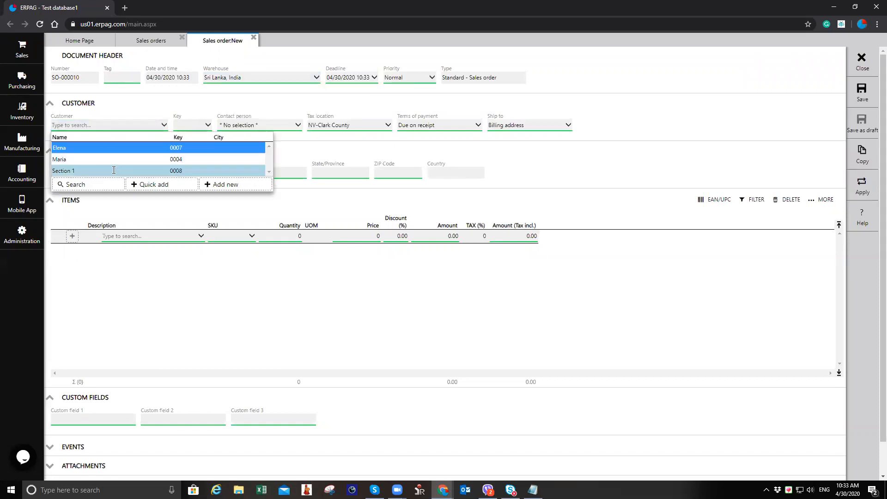
left_click(113, 170)
Step: Add Medication A to the order with quantity 100 and save the sales order
left_click(158, 240)
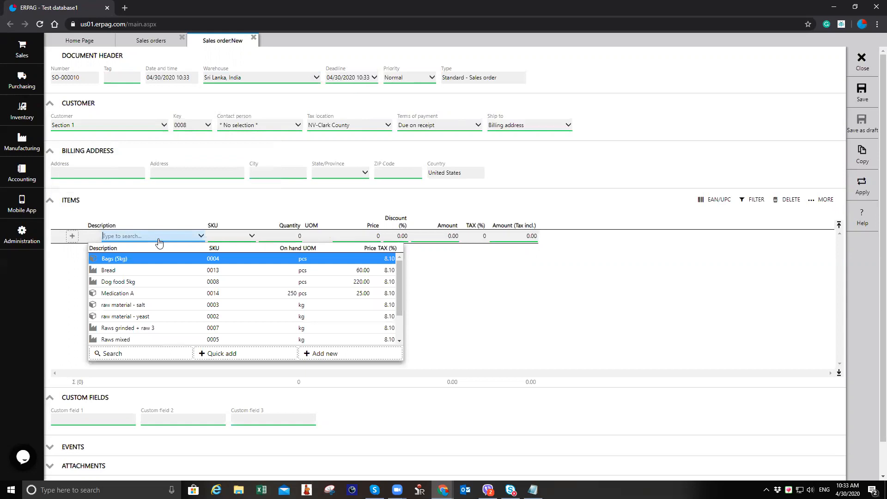
scroll(180, 300, "down", 1)
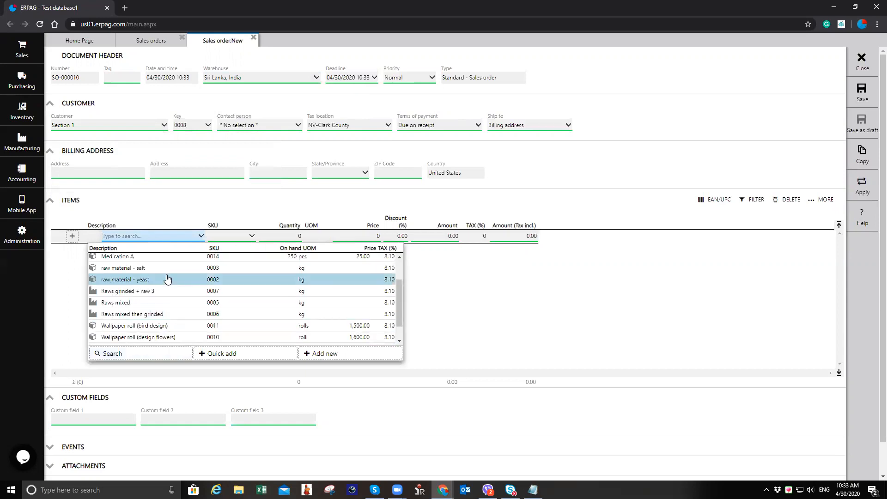
left_click(174, 259)
left_click(288, 237)
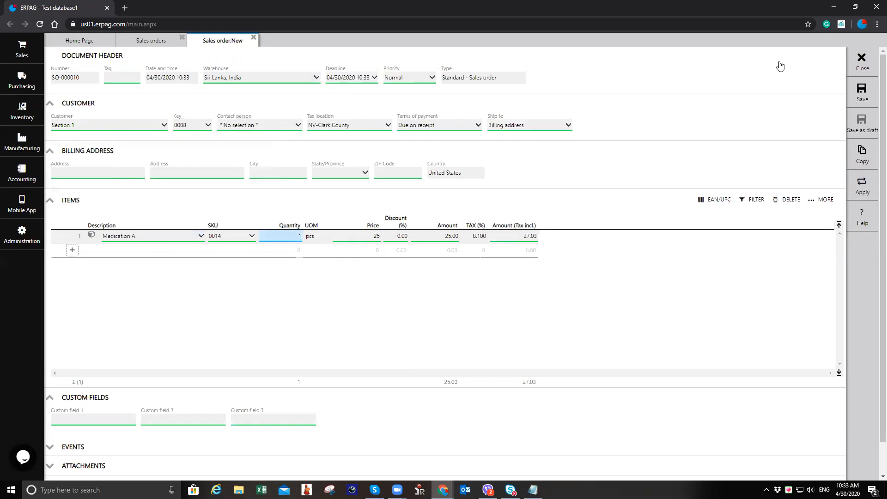
type("100")
key("Tab")
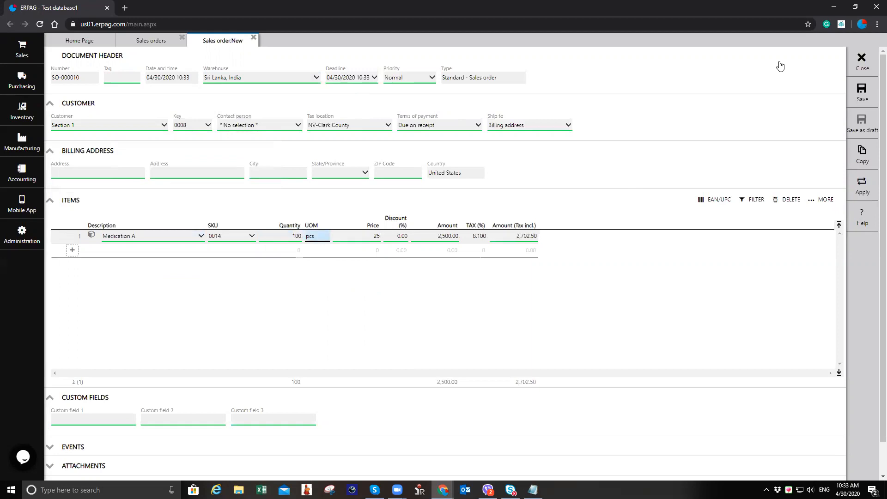
left_click(864, 94)
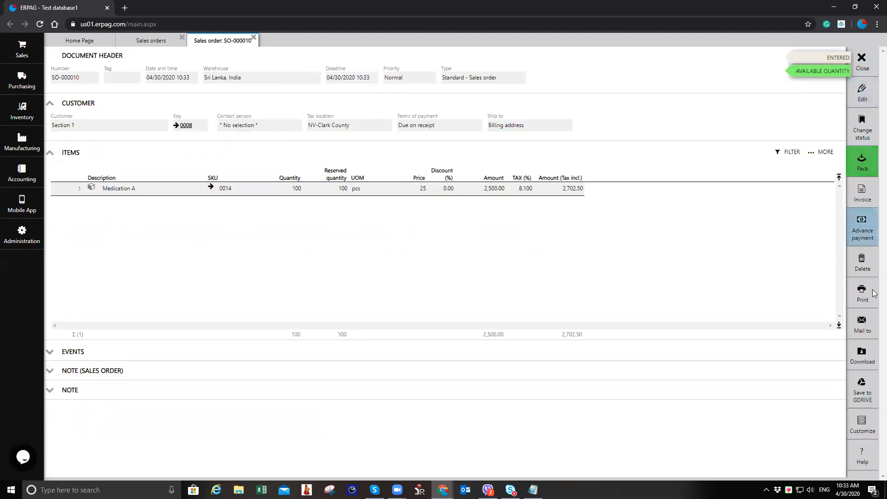
Step: Open the print preview of the sales order's issue note and cancel printing
left_click(863, 303)
left_click(832, 291)
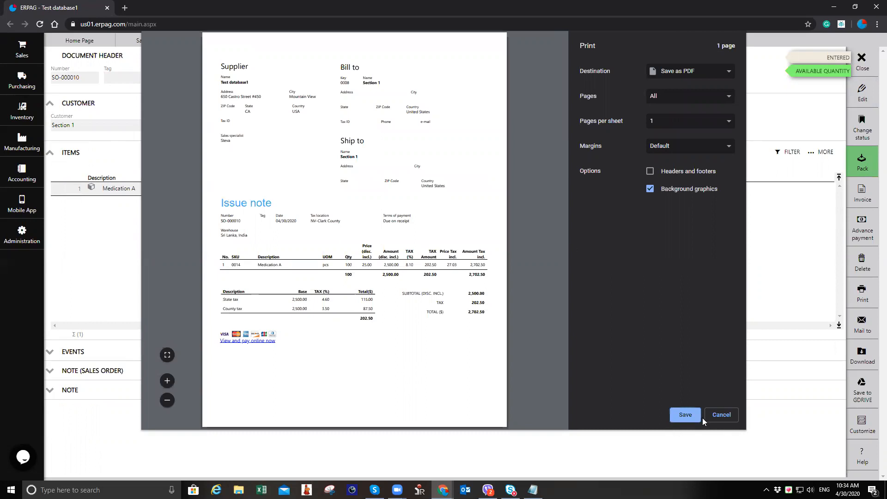
left_click(717, 418)
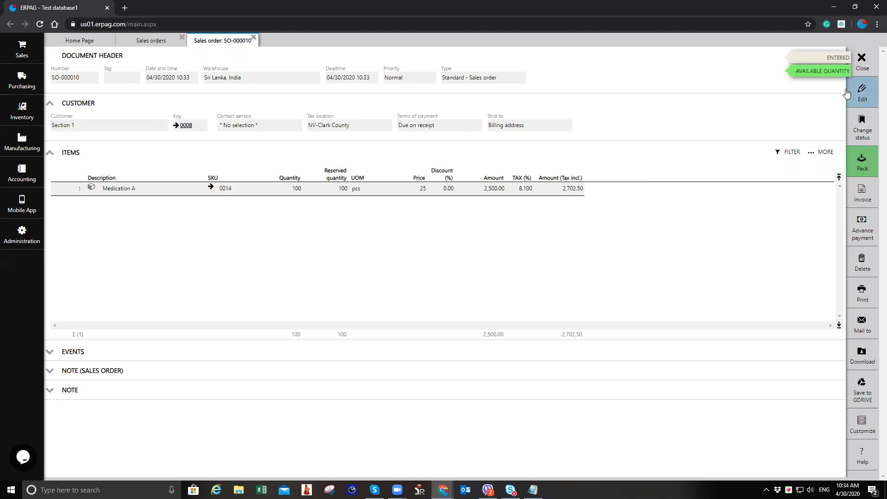
Step: Pack the order, assigning lot LOT-3101 to the Medication A line, and post the packing list
left_click(861, 163)
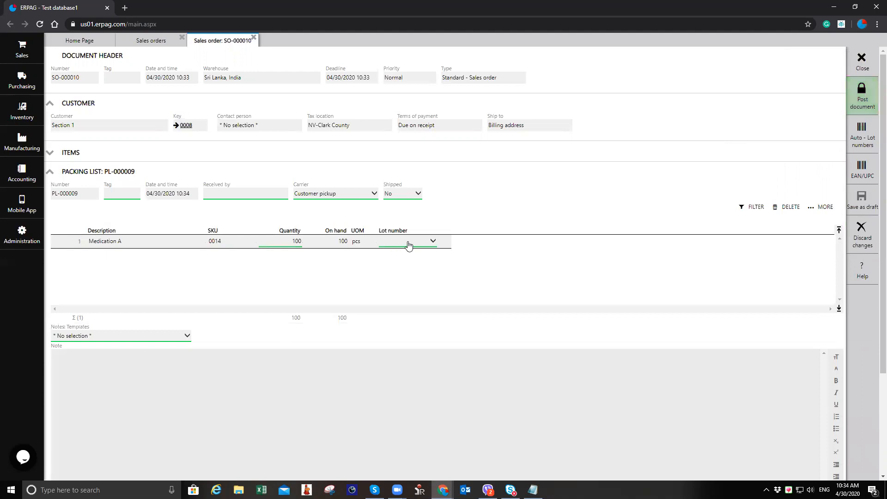
left_click(411, 241)
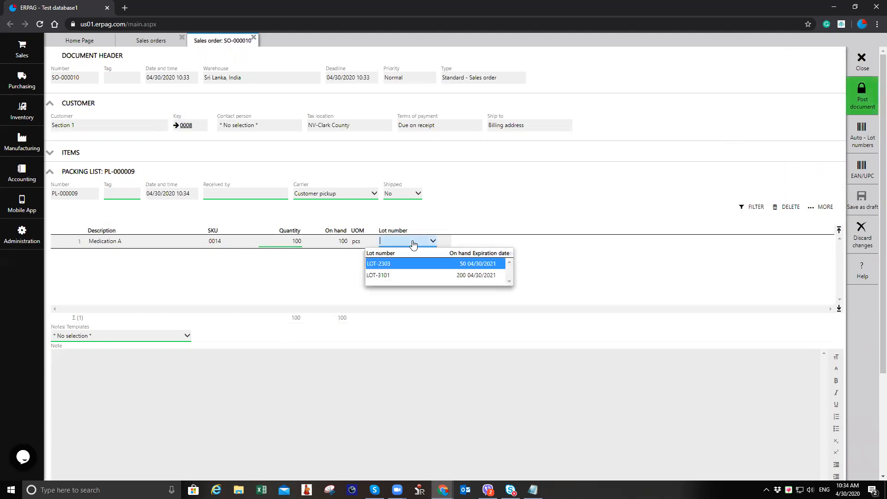
left_click(419, 275)
left_click(863, 97)
left_click(421, 281)
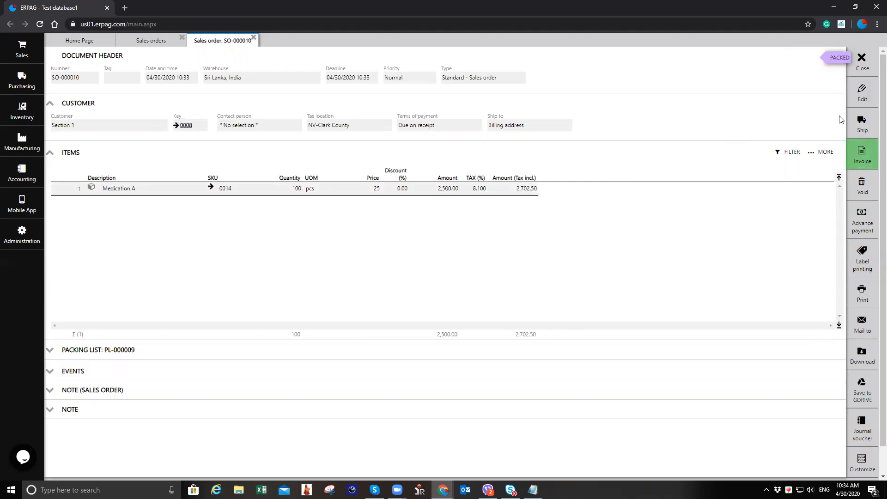
Step: Invoice the sales order, confirming the prompt, and close the sales order tabs
left_click(862, 155)
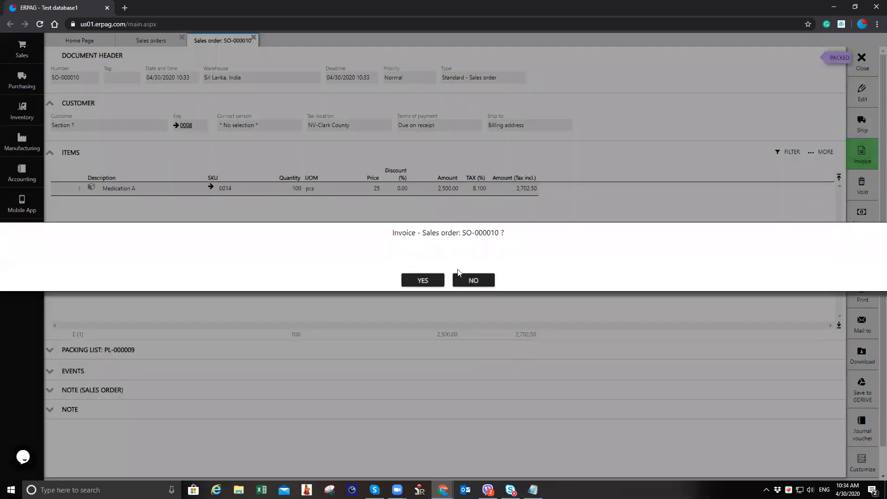
left_click(423, 279)
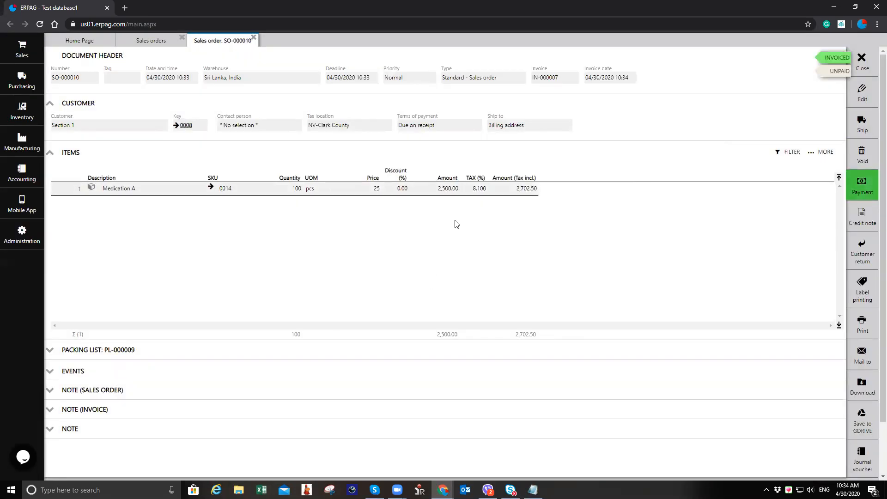
left_click(253, 38)
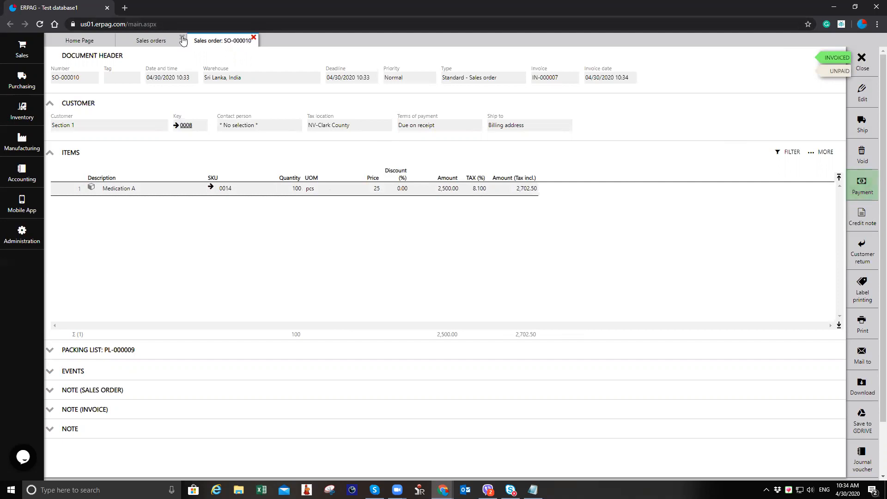
left_click(182, 36)
Step: Open the stock card for Medication A from the product list to review it, then close the tabs
left_click(23, 118)
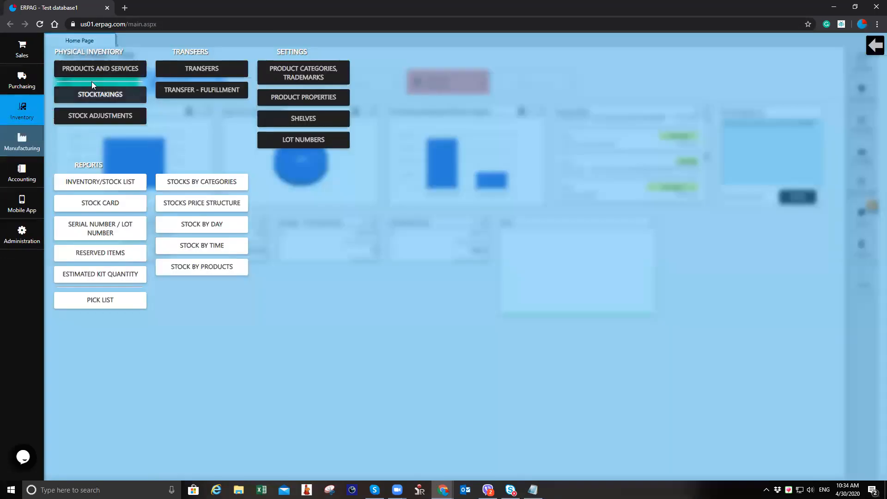
left_click(118, 71)
left_click(104, 293)
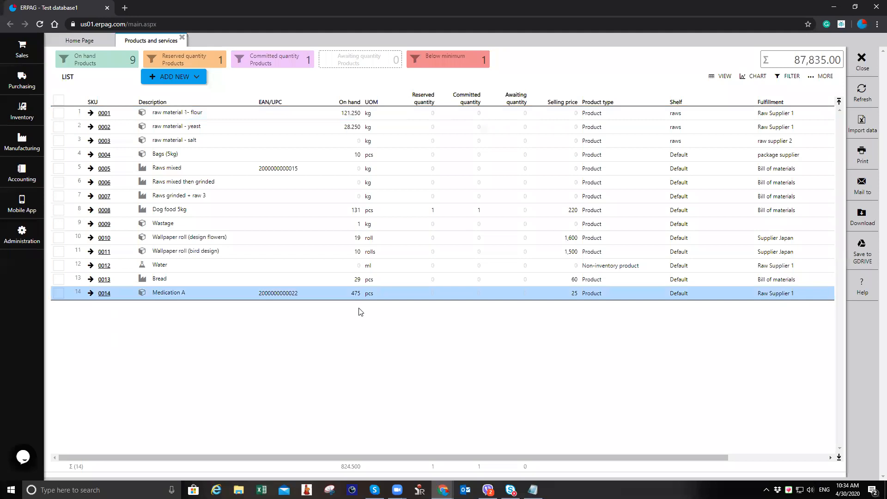
left_click(848, 186)
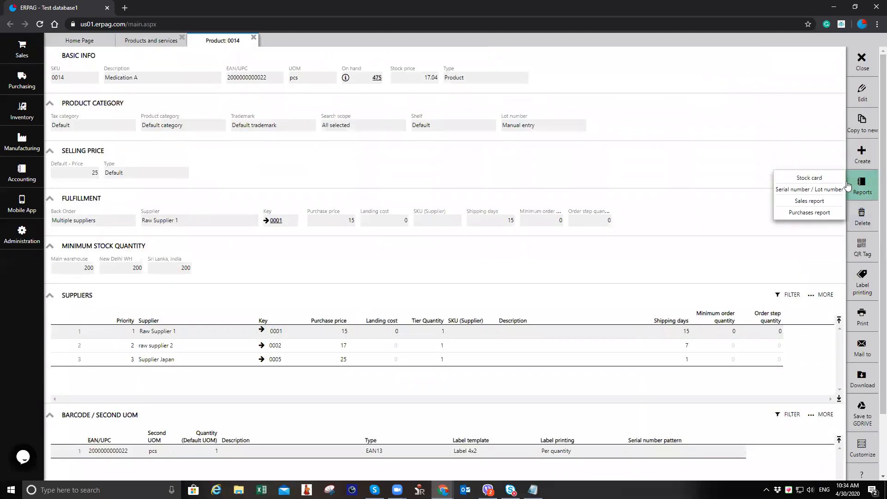
left_click(816, 178)
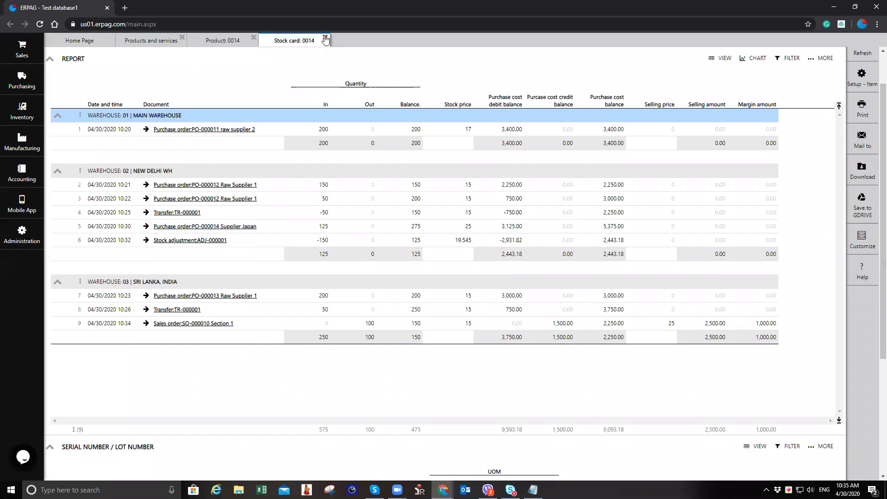
left_click(253, 37)
left_click(253, 37)
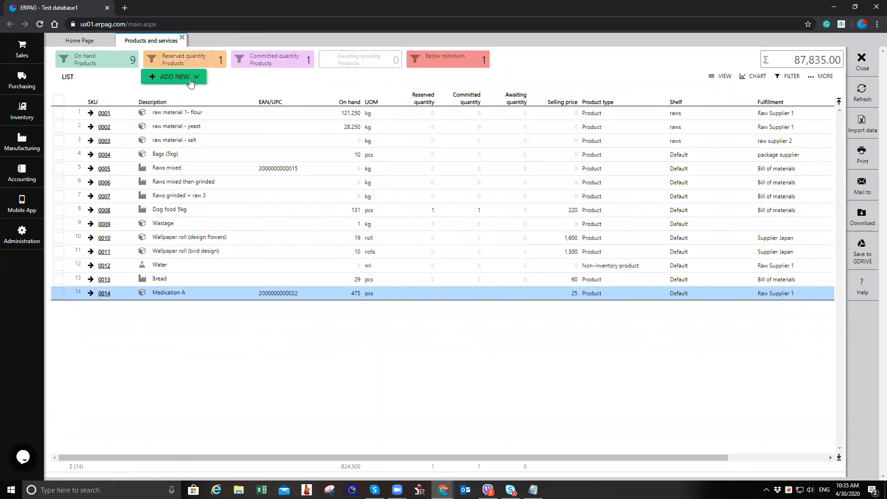
left_click(182, 38)
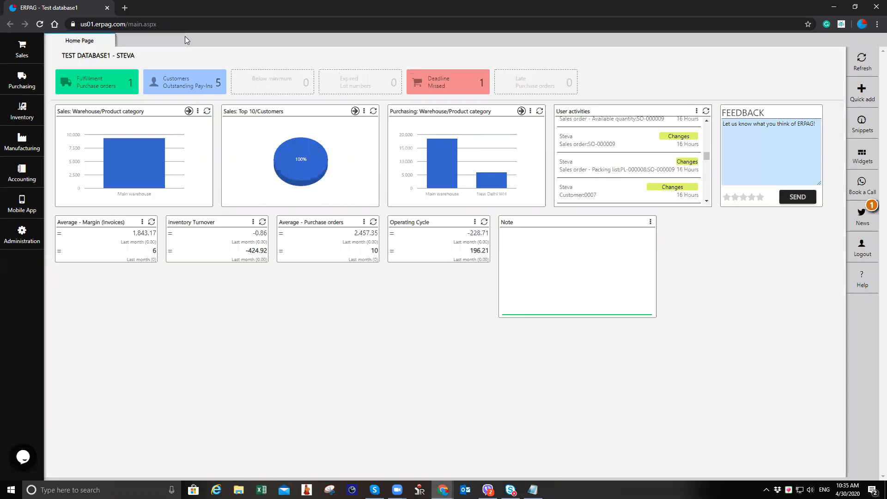
Step: Create a new sales order in the main warehouse for customer Section 1
left_click(22, 48)
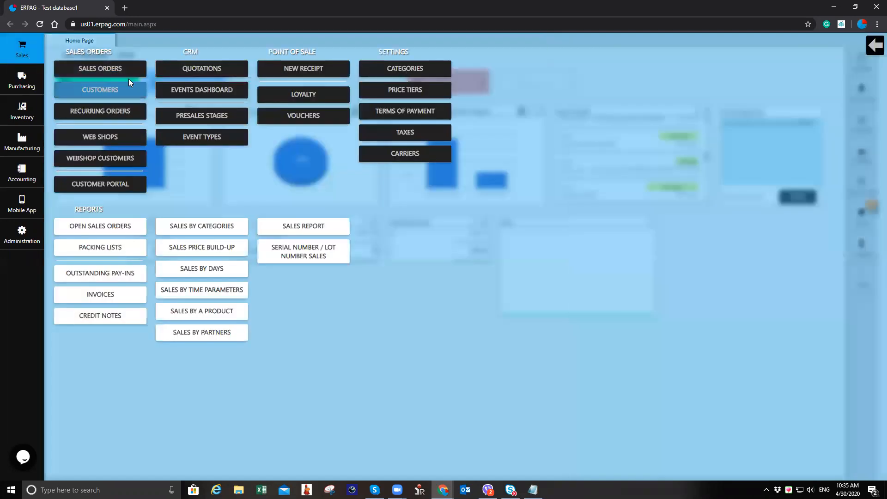
left_click(127, 76)
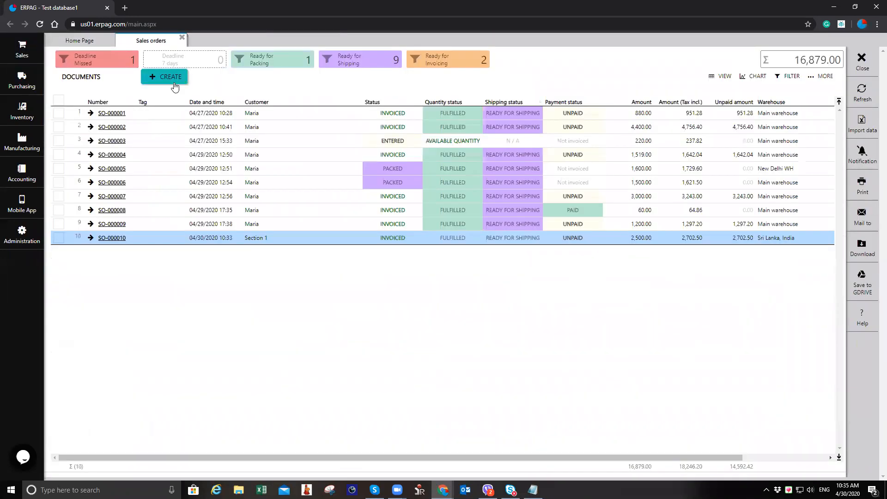
left_click(174, 83)
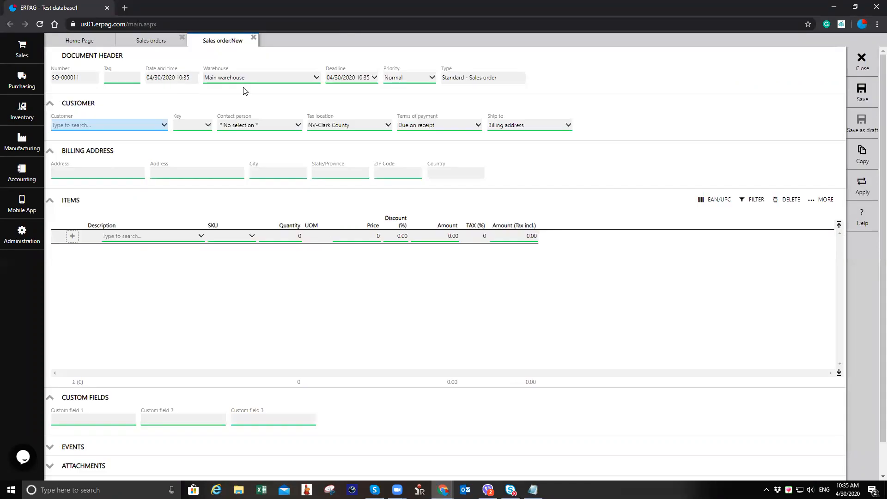
left_click(141, 128)
left_click(132, 170)
Step: Add Medication A with quantity 50 and save the sales order
left_click(180, 237)
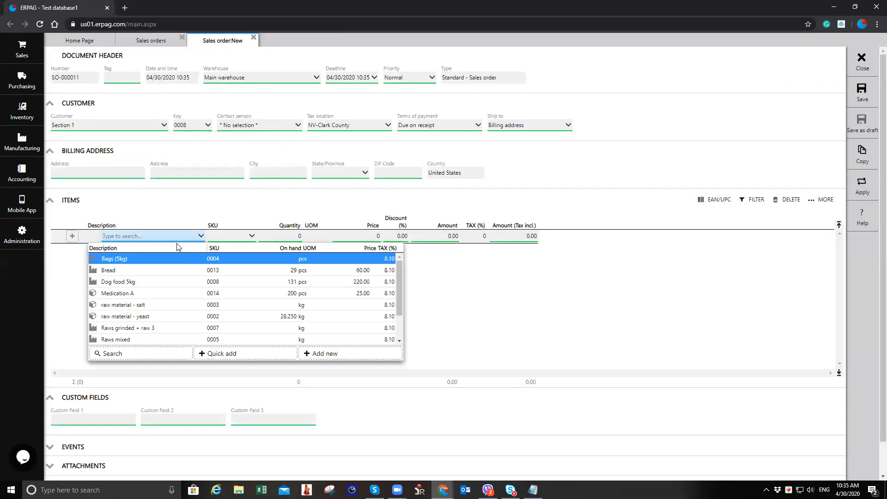
left_click(160, 293)
left_click(289, 241)
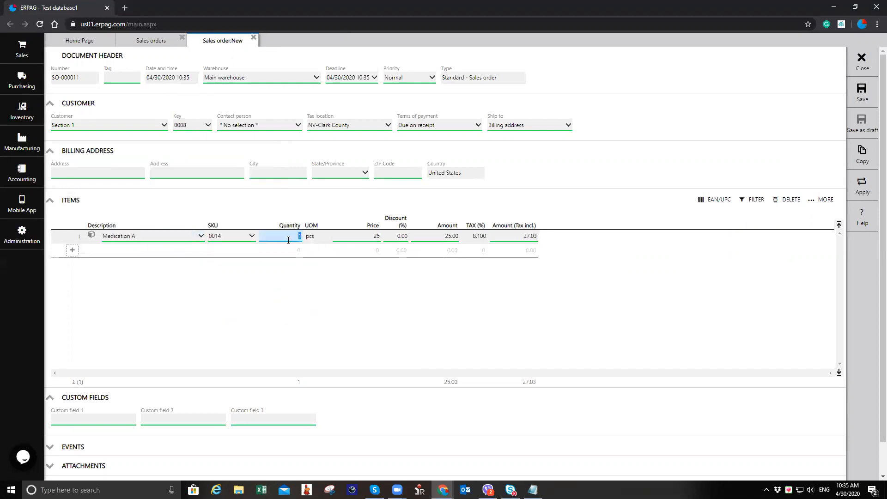
type("50")
key("Tab")
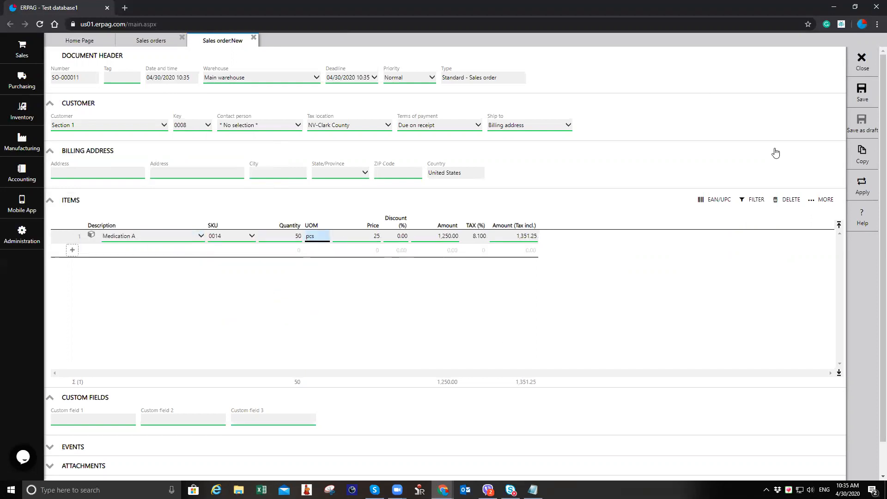
left_click(871, 101)
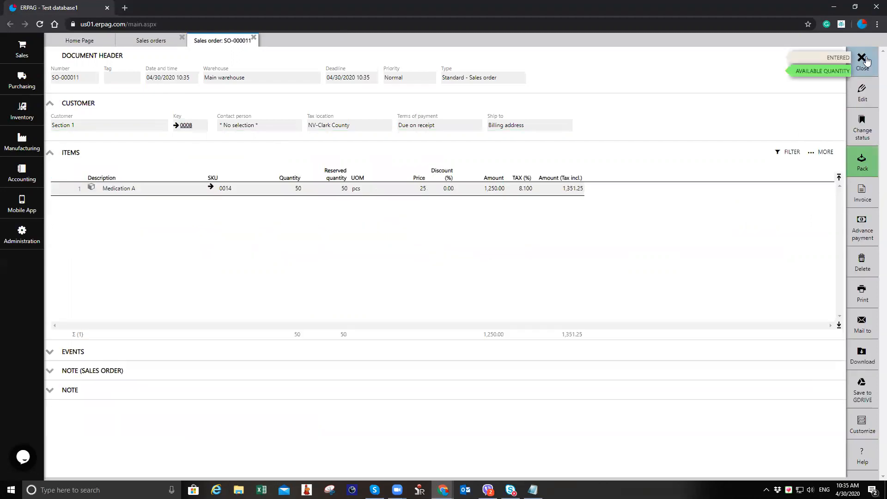
Step: Close the sales tabs and open the smartphone Inventory mobile app emulator
left_click(864, 60)
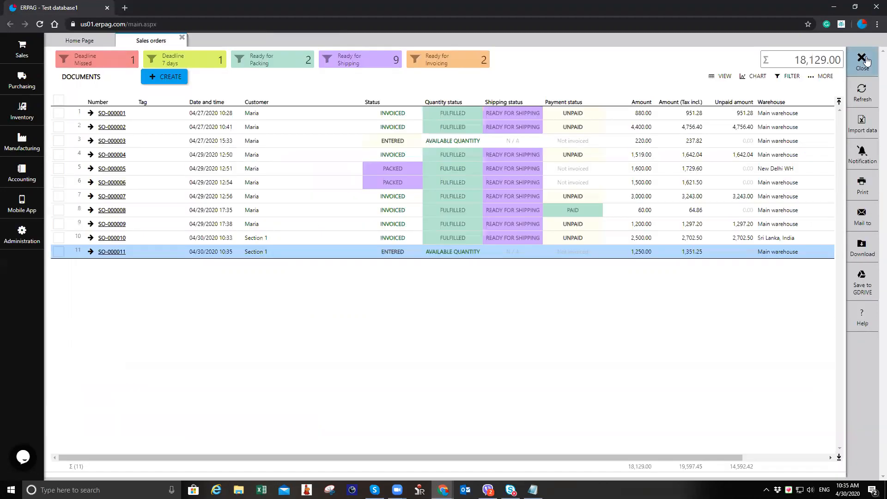
left_click(864, 60)
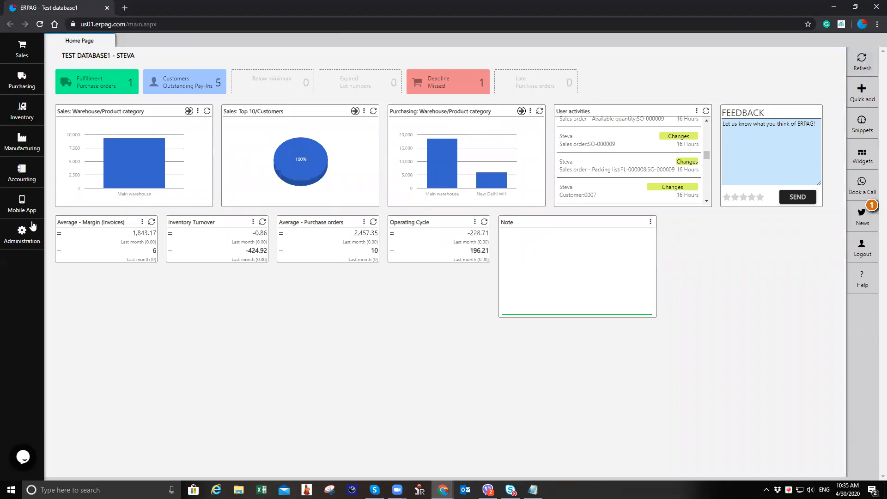
left_click(23, 205)
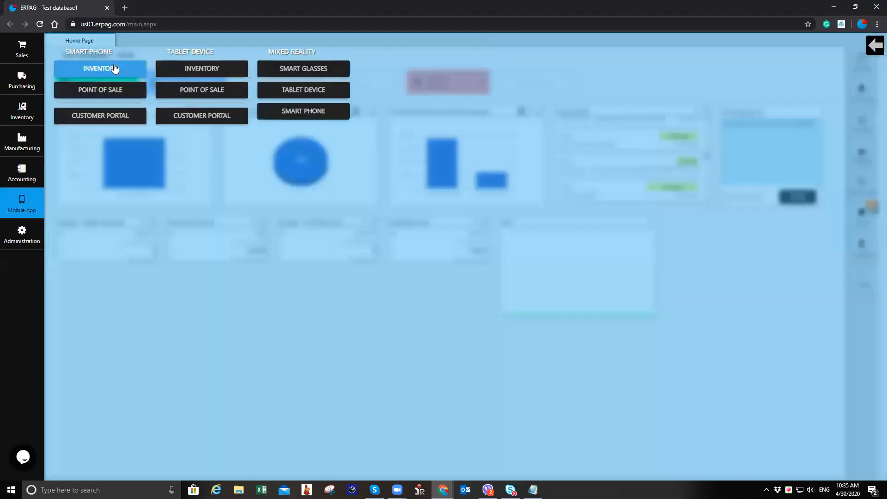
left_click(118, 75)
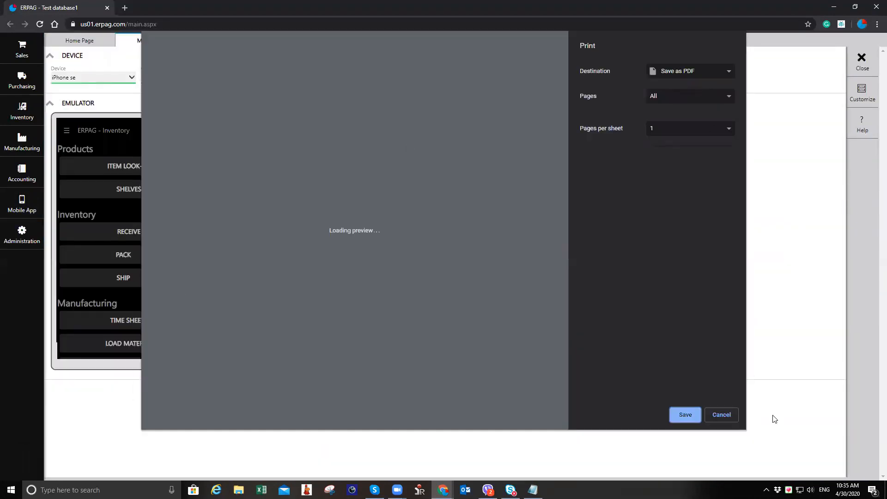
Step: Open the Pack list in the mobile emulator and inspect sales order SO-000011 and its Medication A line
left_click(719, 417)
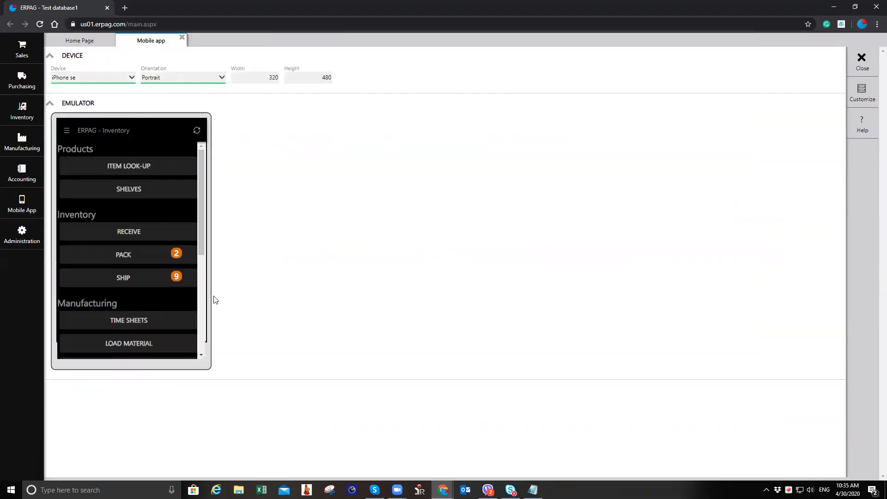
left_click(146, 258)
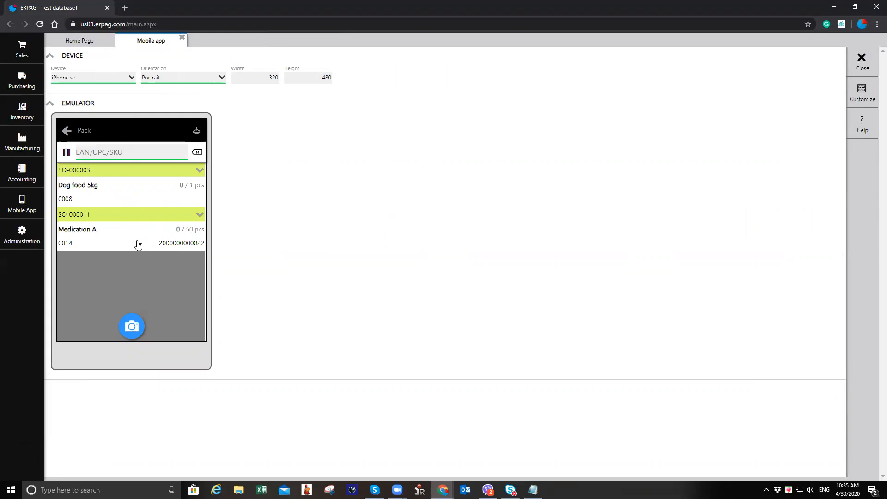
left_click(198, 217)
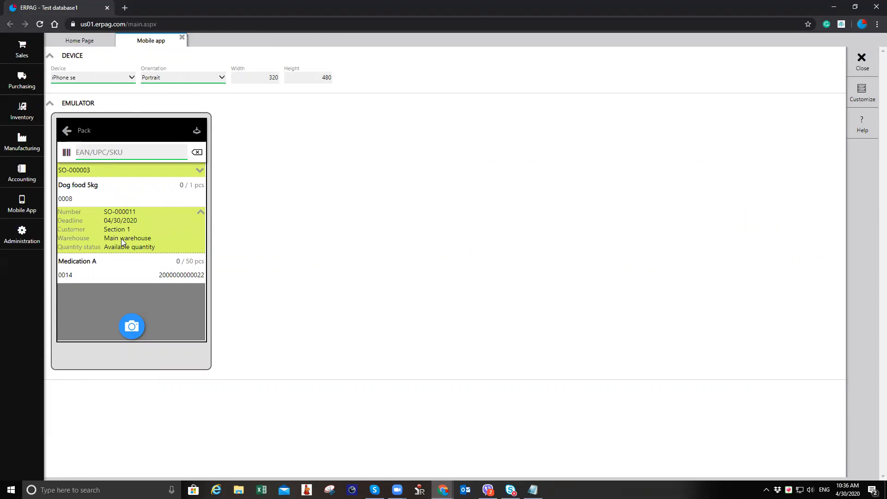
left_click(133, 270)
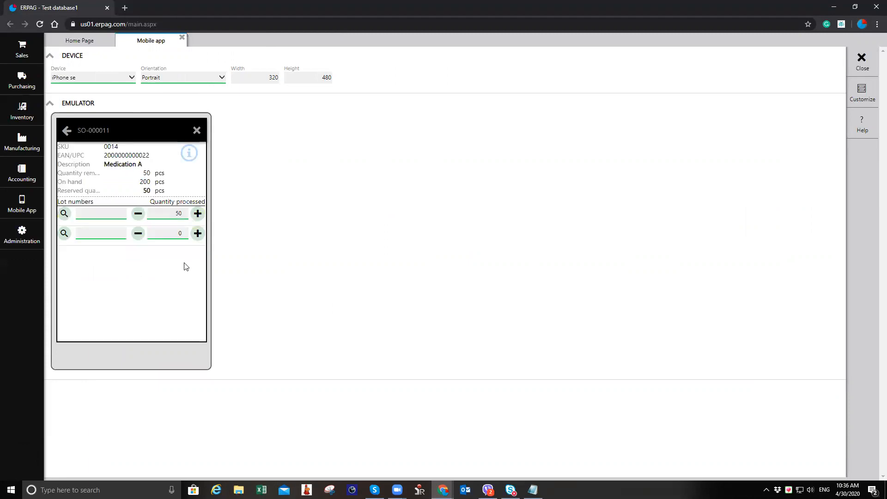
left_click(67, 131)
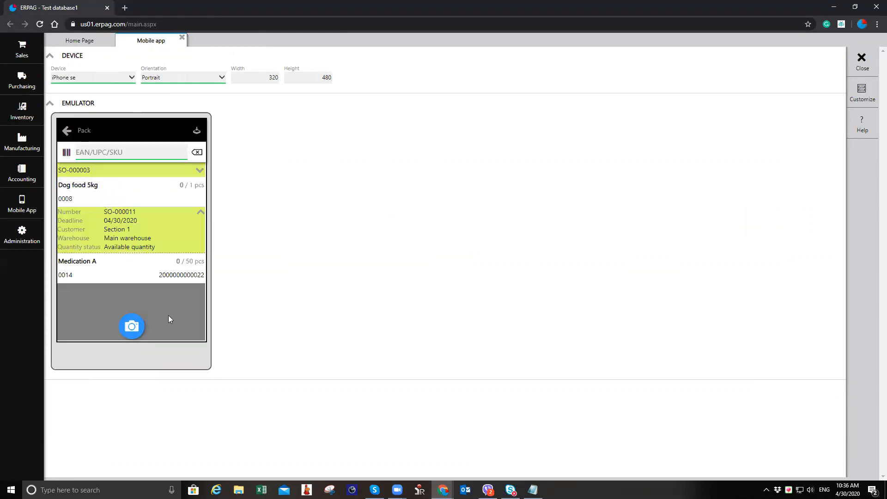
left_click(139, 330)
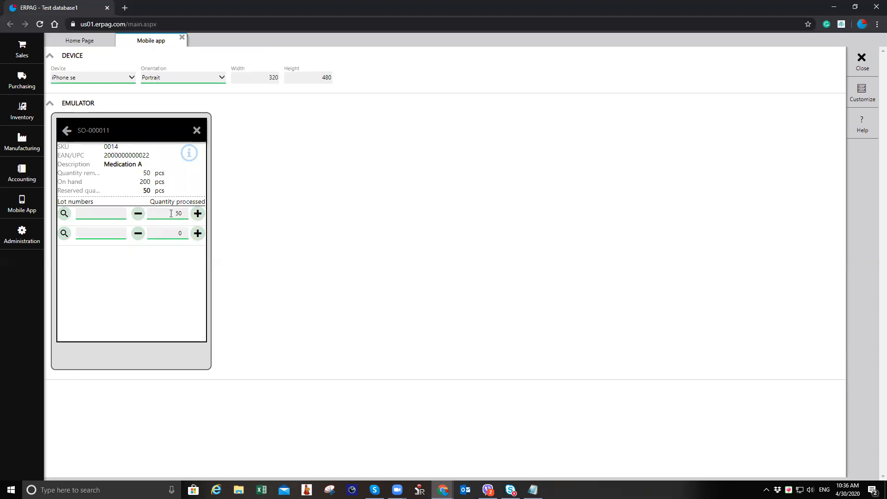
left_click(67, 132)
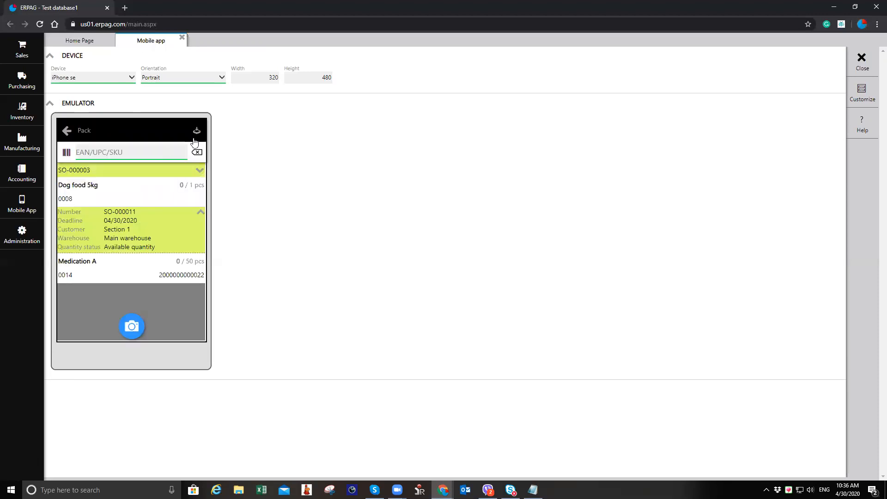
left_click(197, 133)
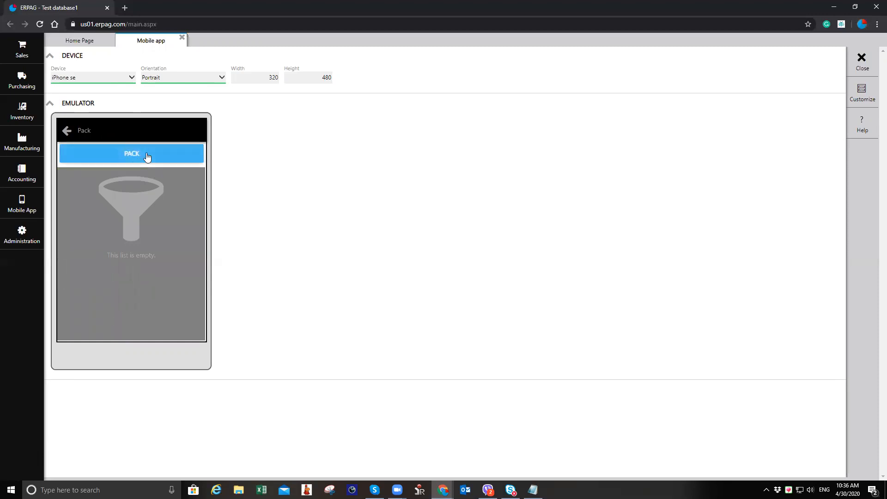
left_click(69, 133)
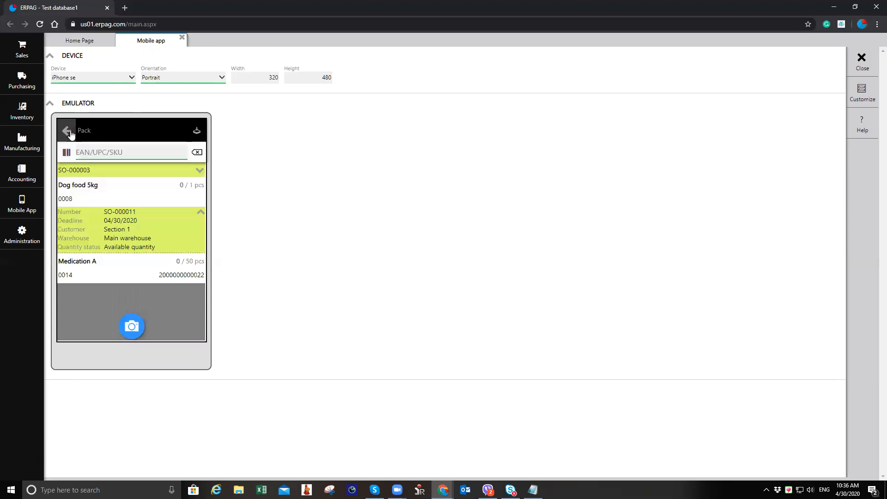
Step: Assign lot LOT-2401 with quantity 50 to the Medication A line of SO-000011
left_click(151, 264)
left_click(159, 273)
left_click(202, 215)
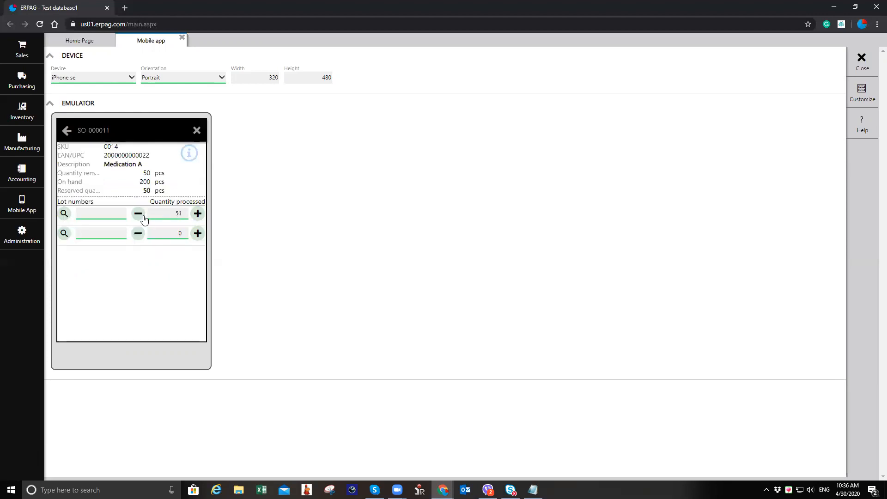
left_click(138, 214)
left_click(64, 214)
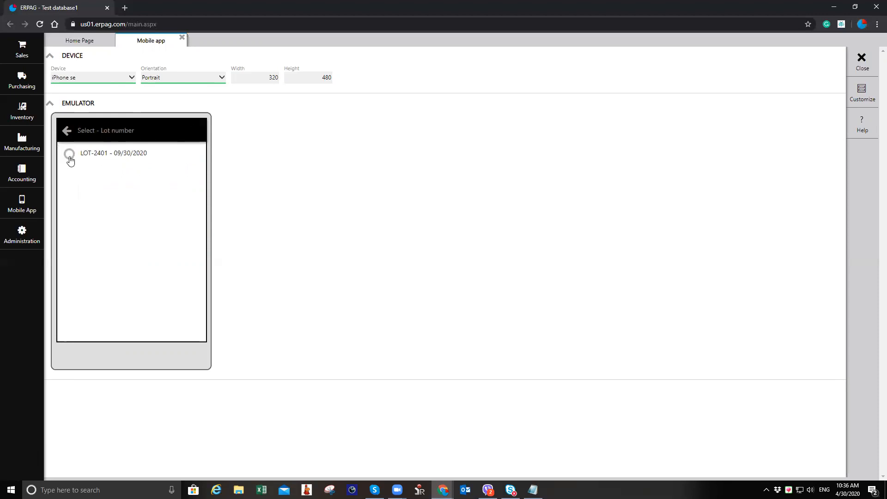
left_click(65, 131)
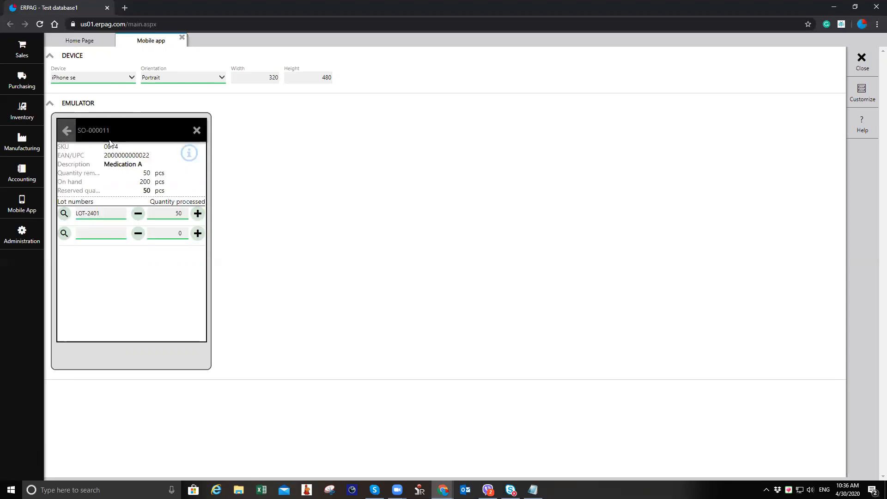
left_click(66, 134)
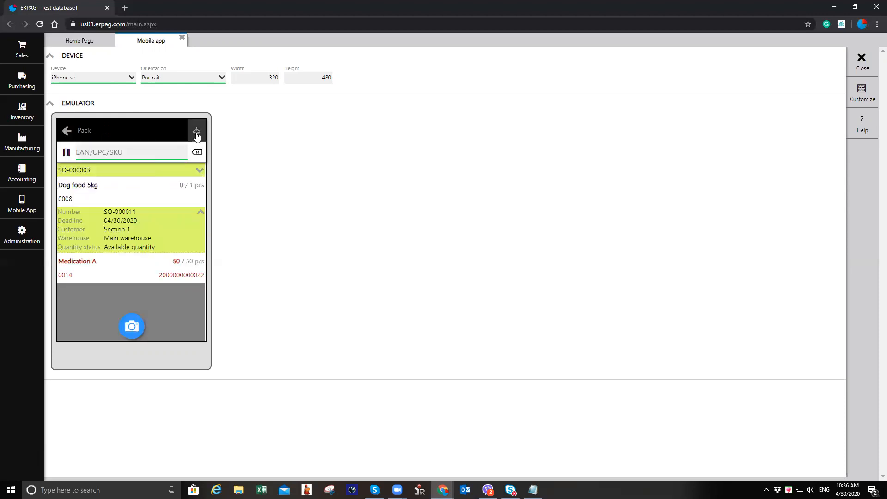
Step: Pack sales order SO-000011 in the mobile app and close the emulator tab
left_click(196, 132)
left_click(173, 152)
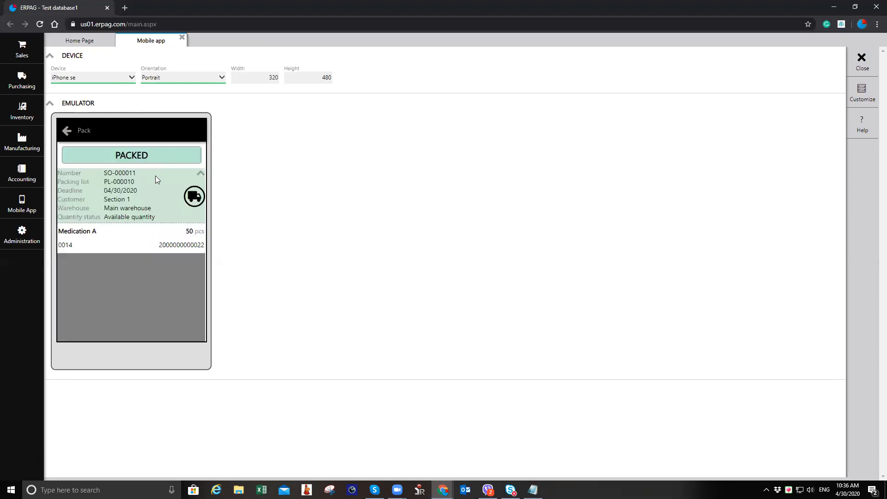
left_click(183, 38)
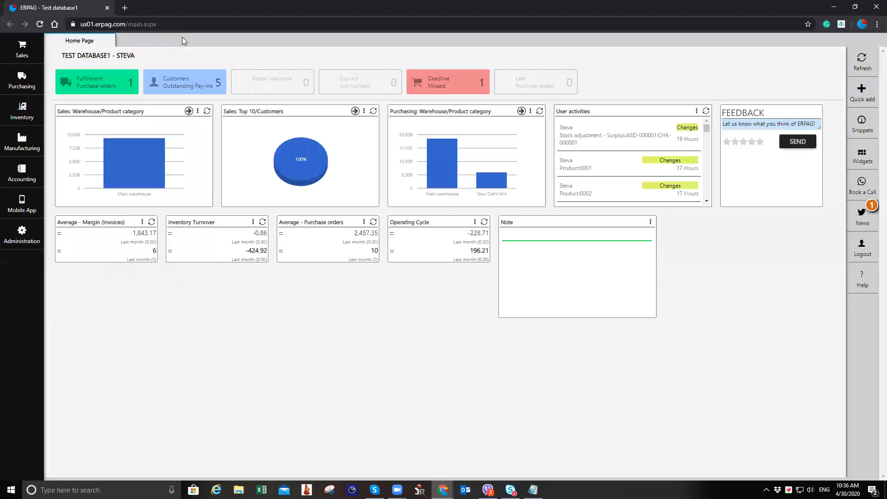
Step: Open sales order SO-000011 from the sales orders list to review its packing, then close the tabs
mouse_move(27, 58)
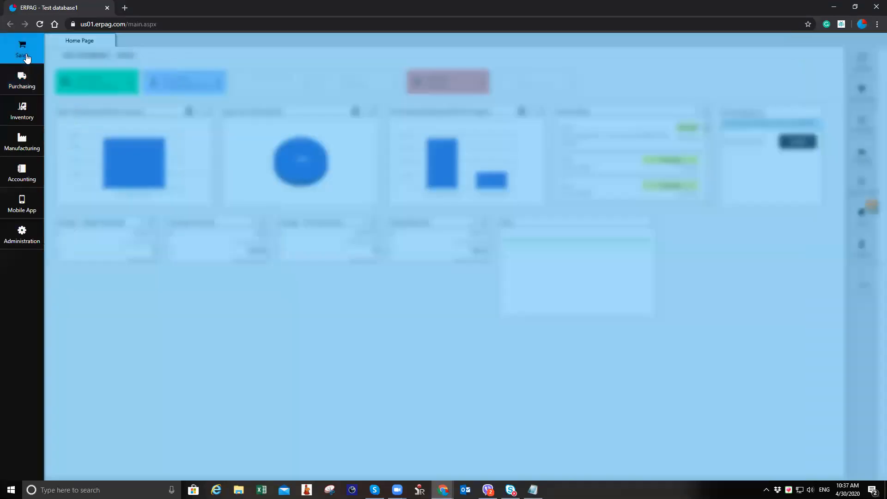
left_click(109, 69)
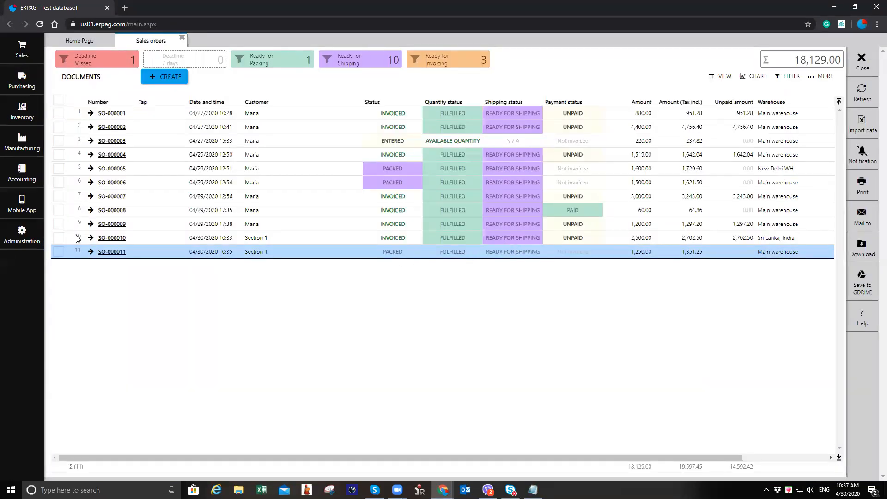
left_click(120, 253)
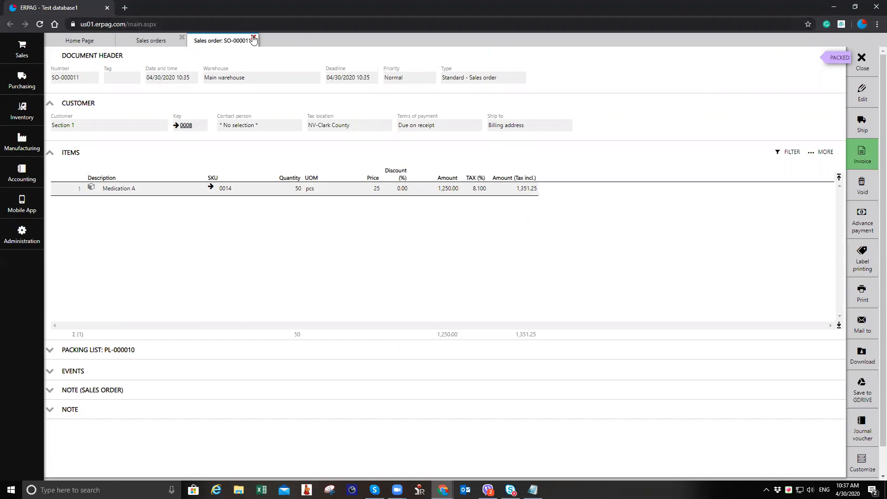
left_click(182, 38)
left_click(182, 38)
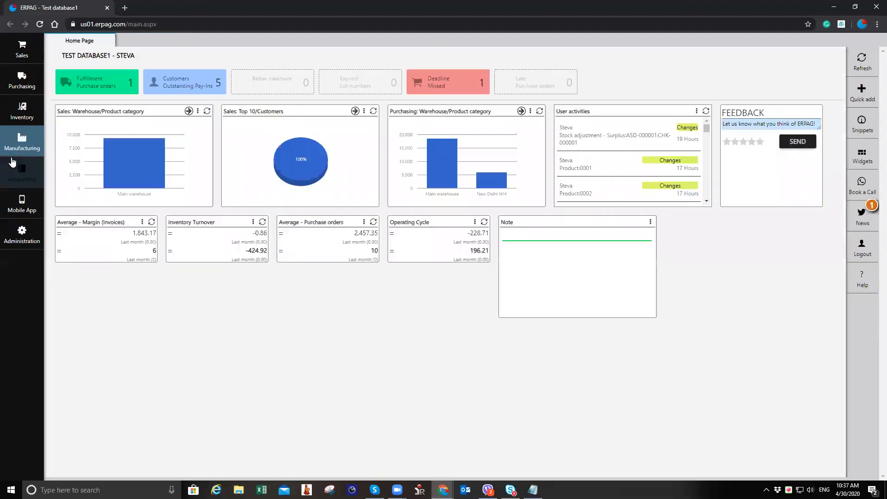
Step: Reopen the Inventory mobile app emulator and scroll through its menu options, then close it
left_click(22, 115)
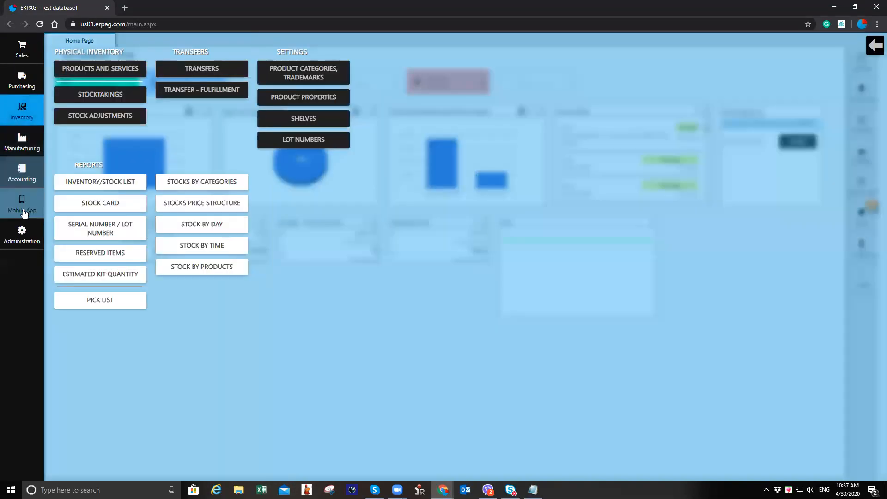
left_click(24, 208)
left_click(116, 70)
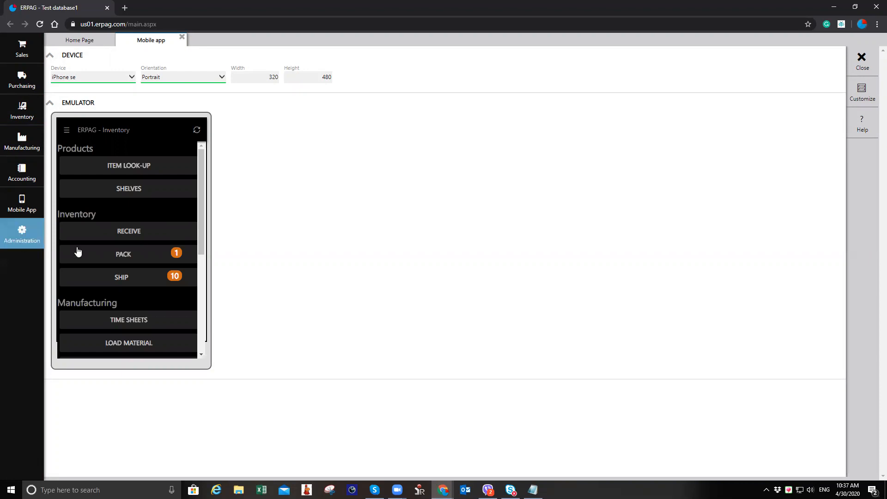
scroll(135, 241, "down", 4)
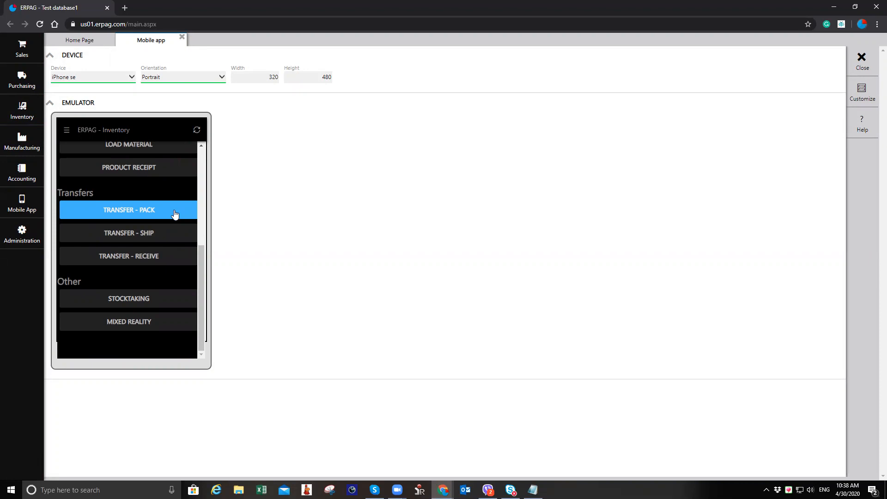
left_click(182, 36)
Step: Open the users list under Administration to review the mobile device user, then close it
left_click(22, 233)
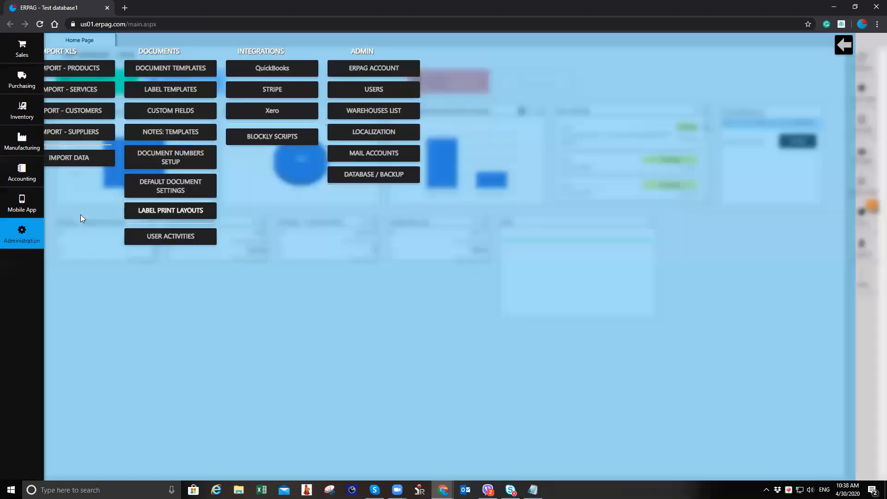
left_click(372, 88)
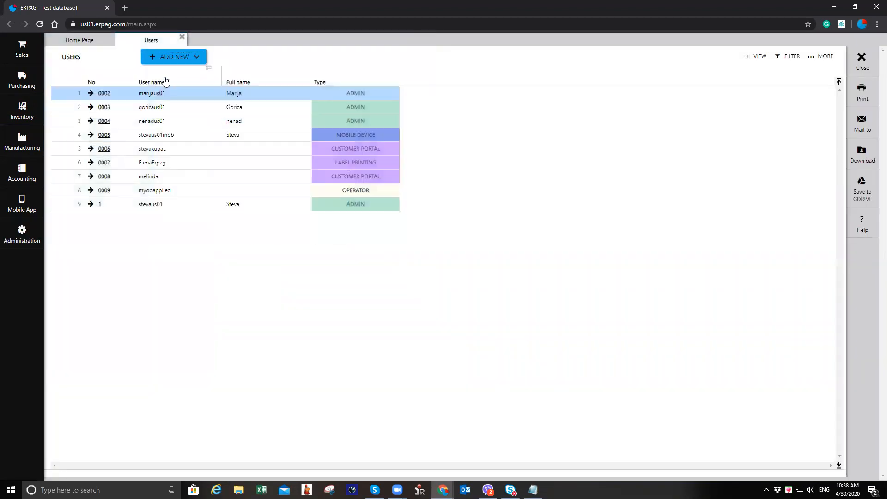
left_click(353, 133)
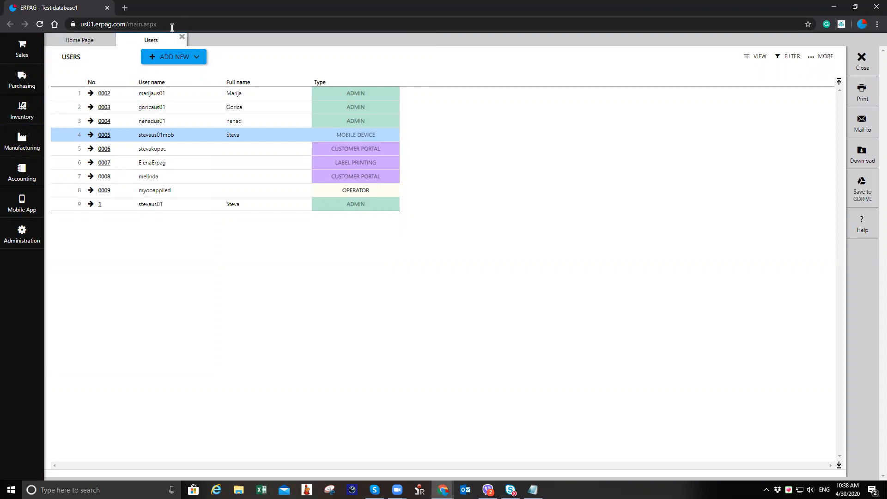
left_click(182, 38)
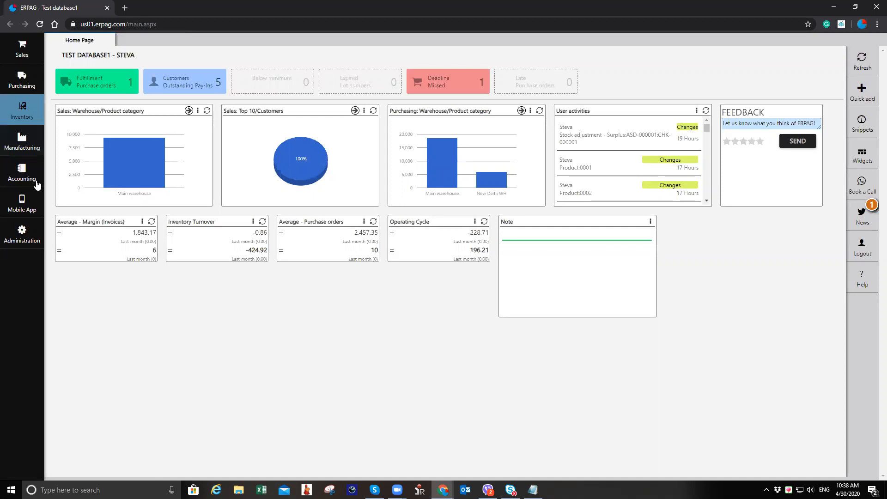
Step: Open the Inventory/Stock List report and review stock per warehouse, then close it
left_click(22, 110)
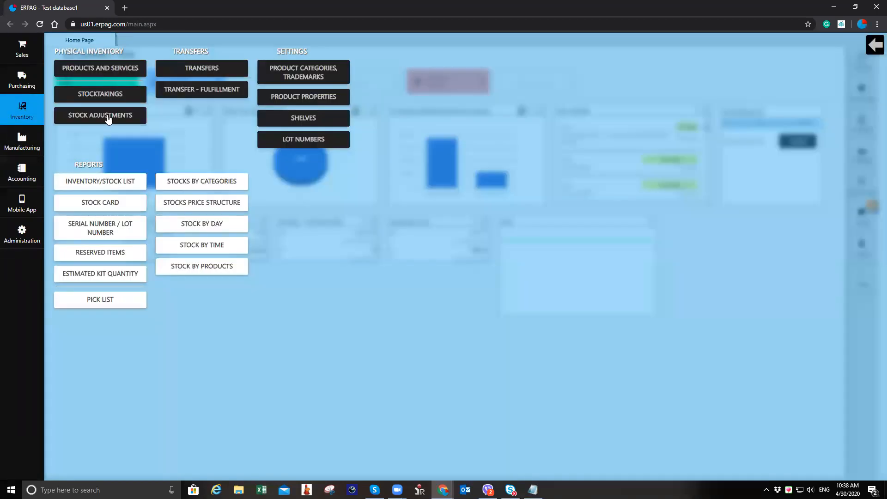
left_click(126, 187)
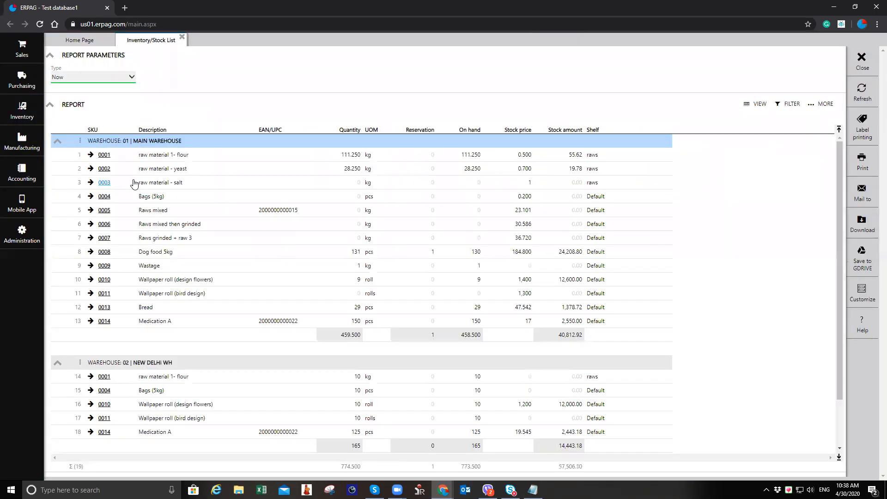
scroll(231, 252, "down", 1)
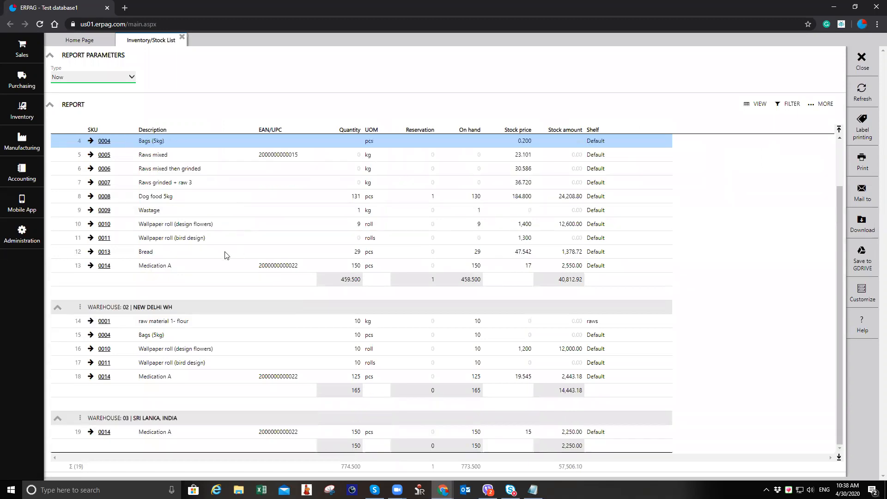
left_click(226, 434)
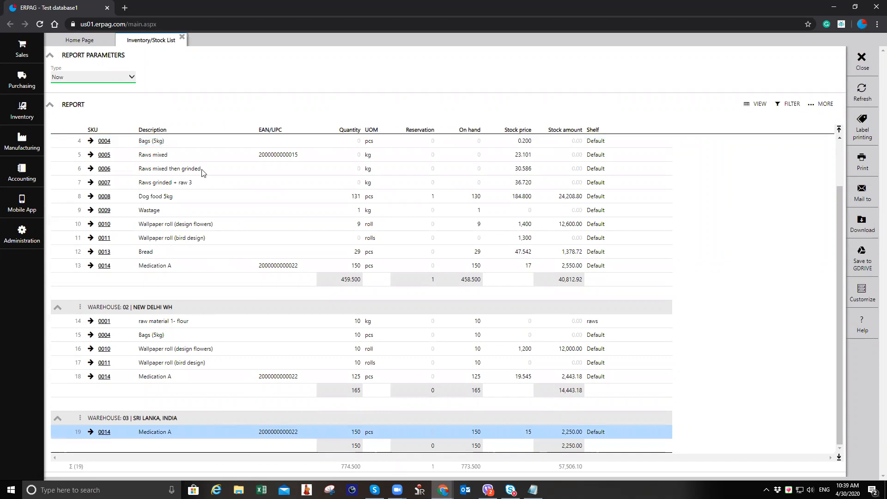
left_click(183, 37)
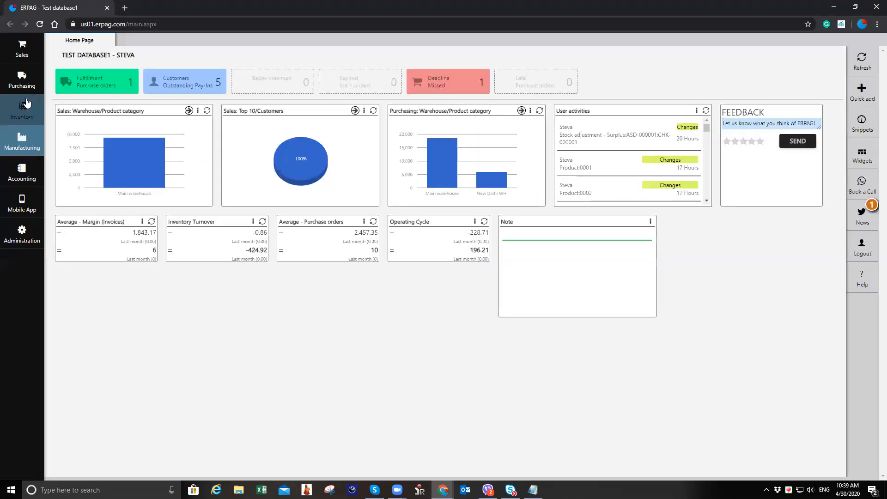
Step: Open the purchasing Fulfillment report to review items to order, then close it
left_click(22, 79)
left_click(207, 71)
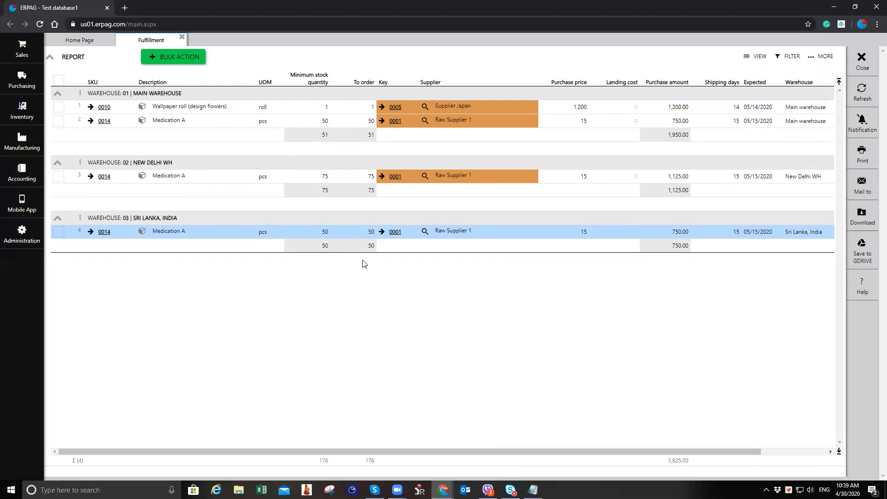
left_click(182, 37)
left_click(4, 120)
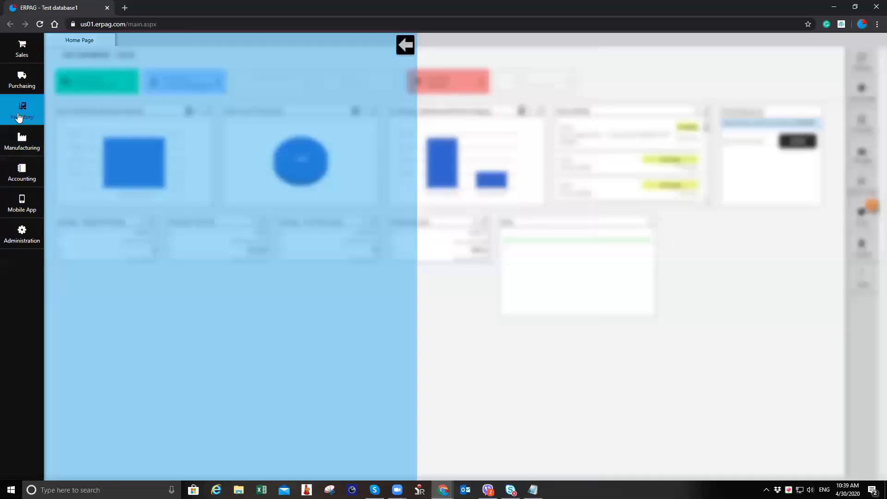
left_click(22, 79)
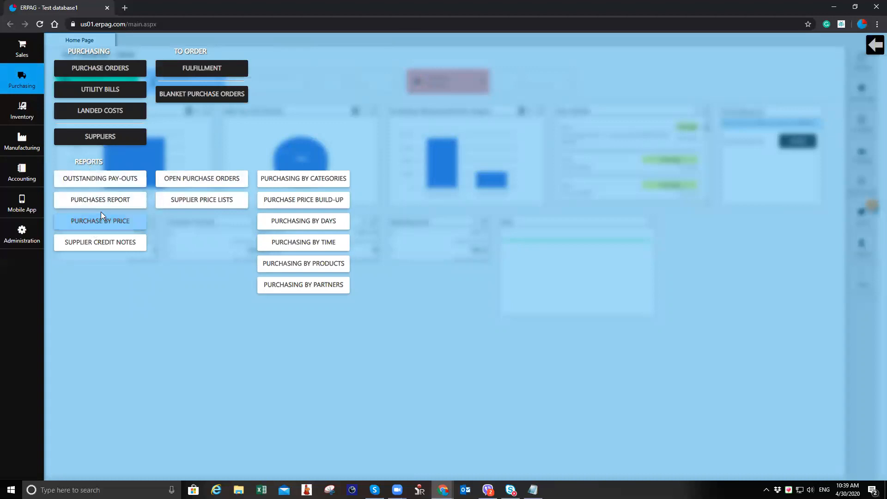
left_click(25, 115)
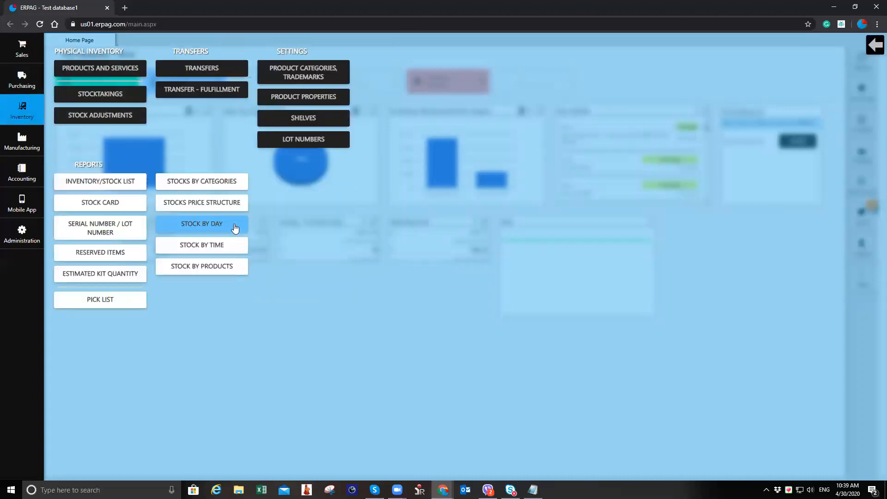
Step: Open the Stock by Time inventory report, review its category grouping filters, and close it
left_click(245, 239)
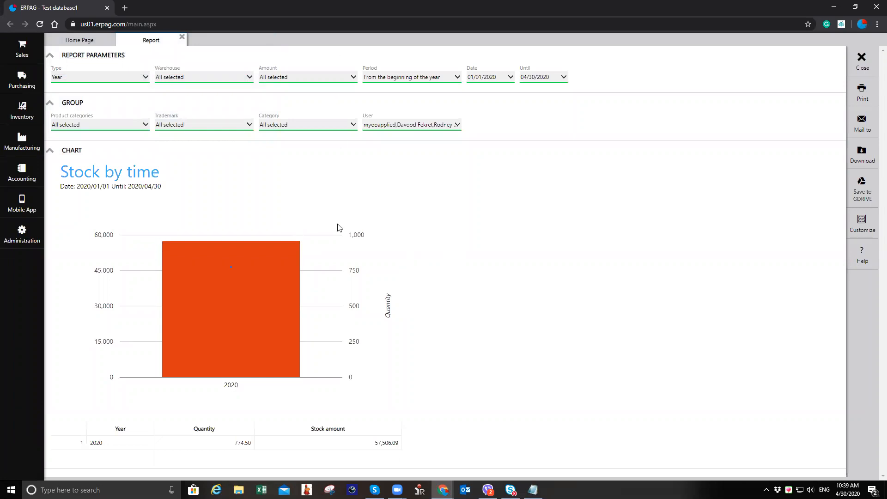
left_click(307, 123)
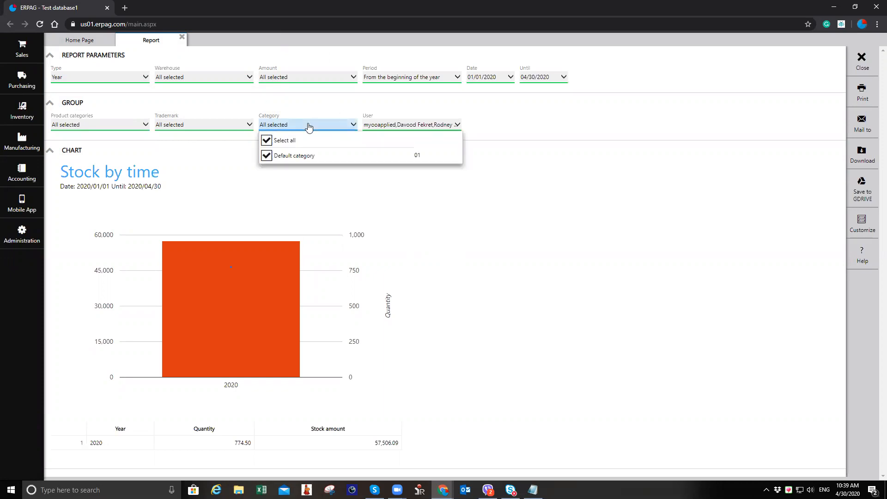
left_click(208, 133)
left_click(203, 130)
left_click(134, 128)
left_click(134, 127)
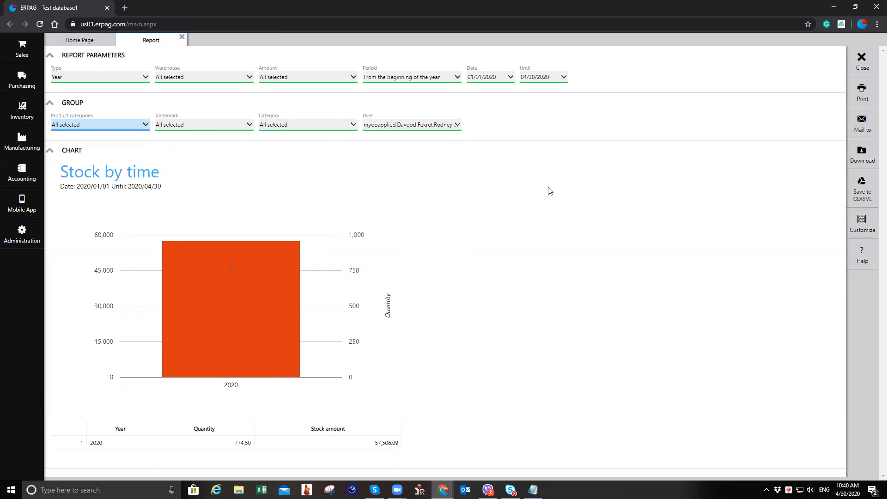
left_click(183, 39)
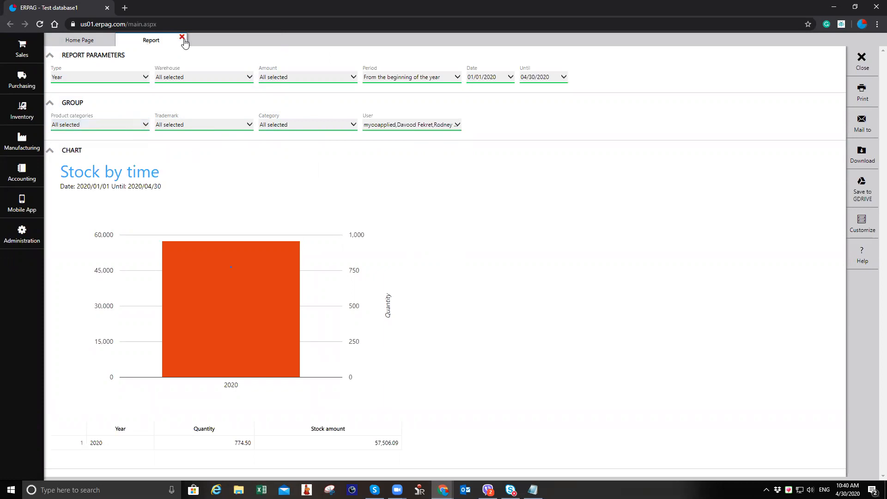
left_click(184, 39)
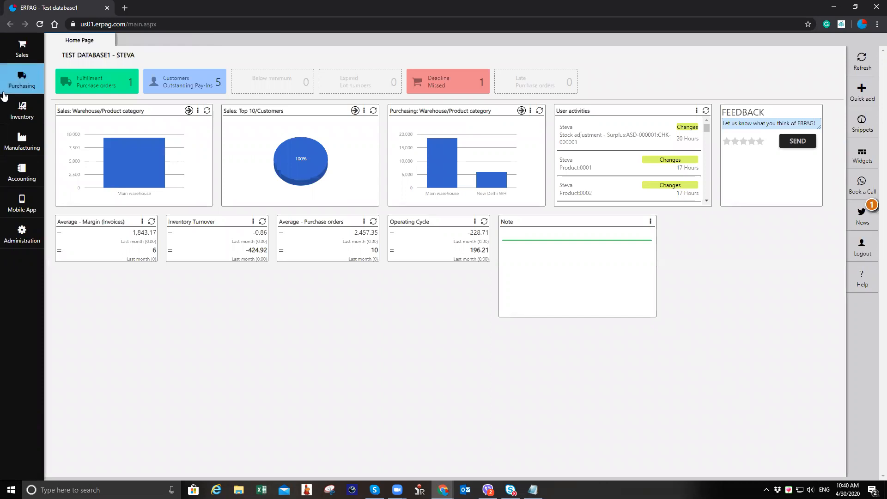
Step: Open the Sales report and search its Item column for medi, reviewing the matching row across all columns
left_click(24, 52)
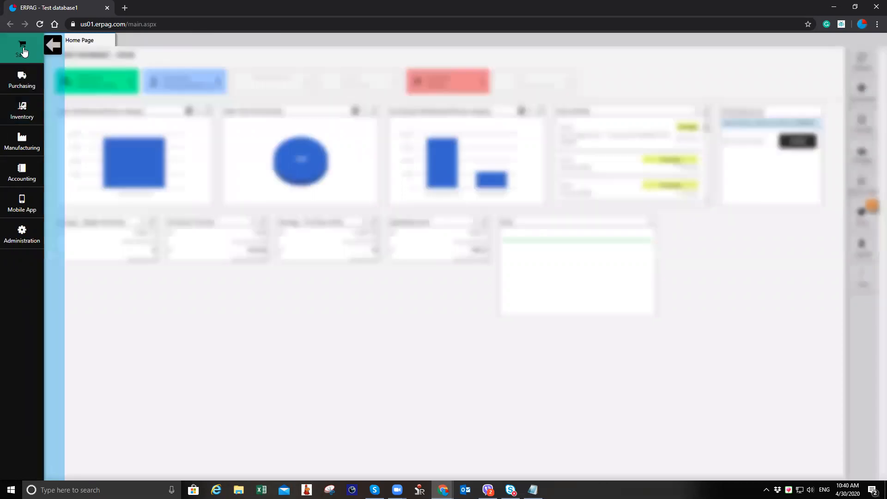
left_click(284, 224)
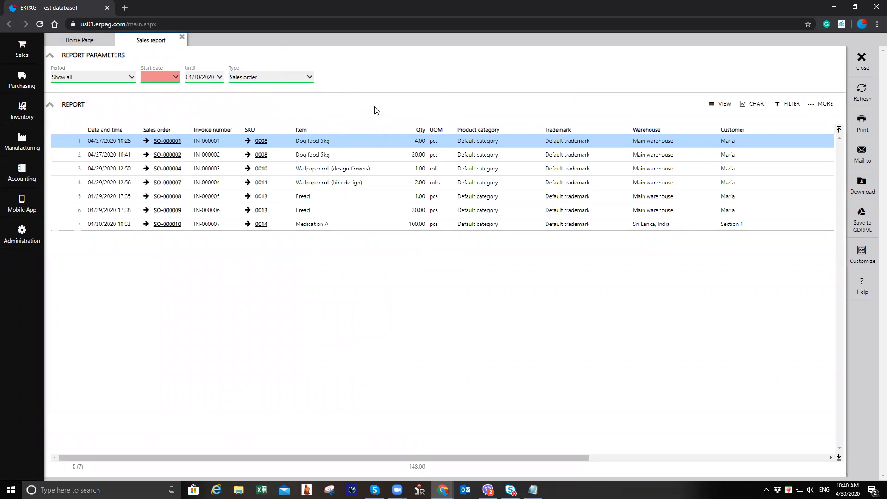
right_click(336, 138)
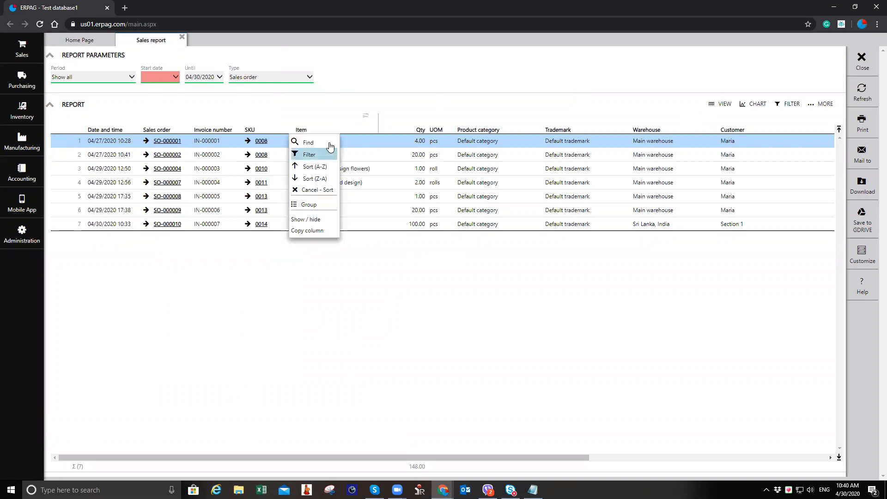
left_click(330, 145)
type("medic")
key("BackSpace")
key("BackSpace")
key("BackSpace")
key("BackSpace")
type("edi")
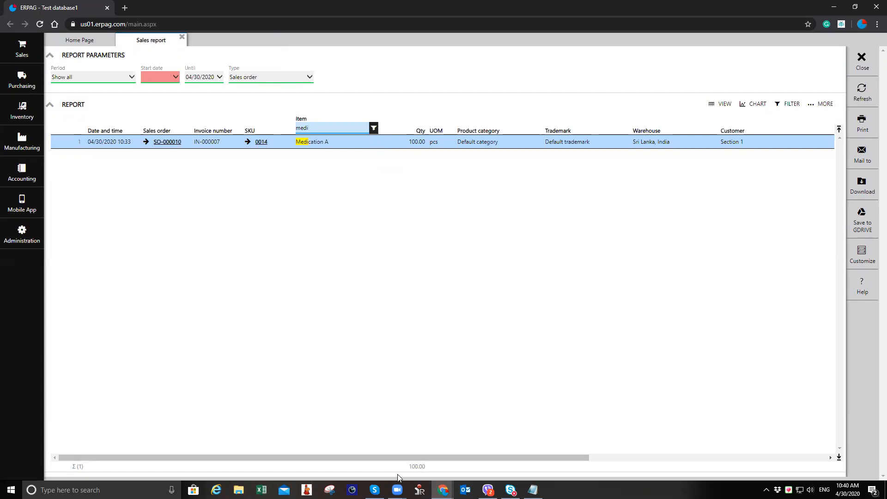
left_click_drag(501, 458, 829, 444)
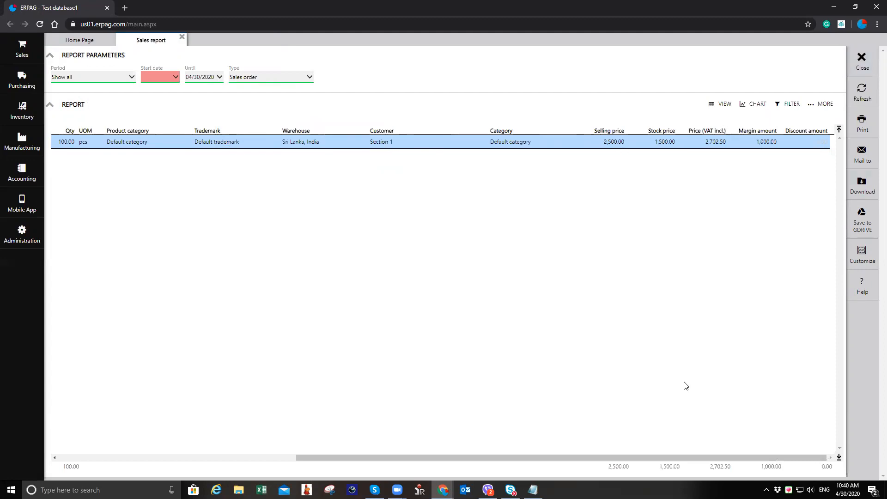
left_click_drag(628, 458, 352, 456)
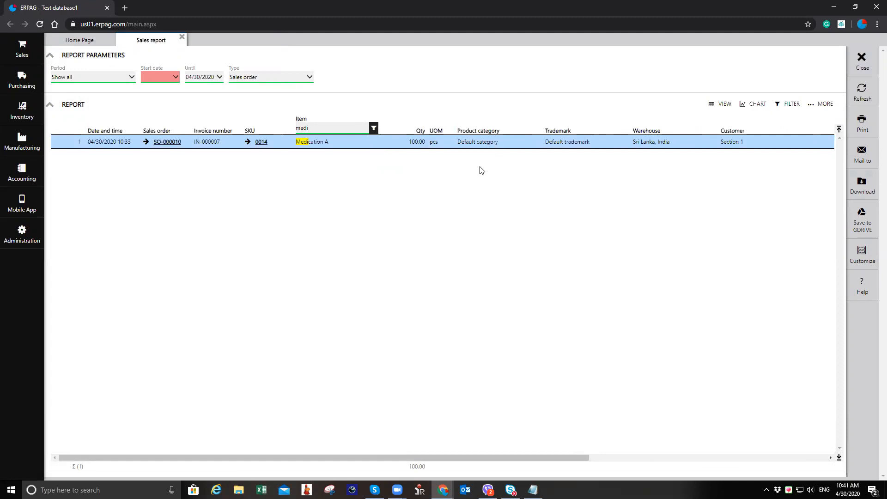
Step: Clear the Item column search and search the Customer column for secti instead
left_click(338, 123)
double_click(337, 123)
key("BackSpace")
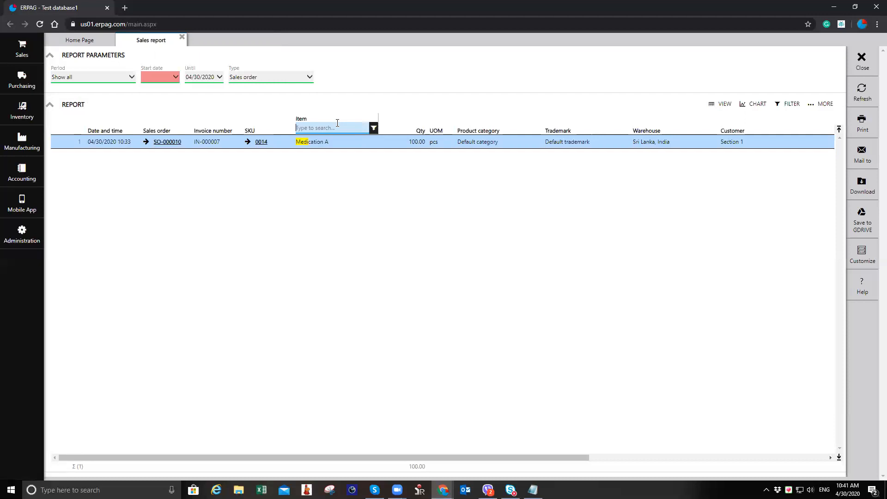
left_click_drag(409, 456, 667, 487)
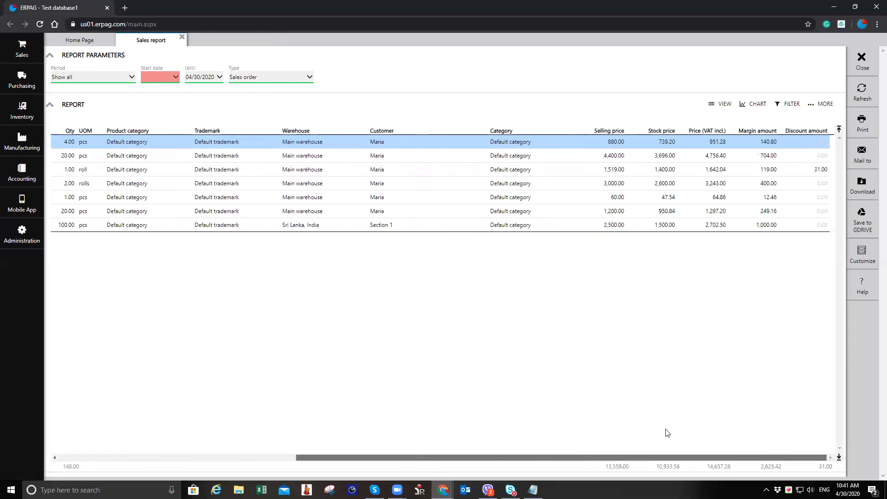
left_click(398, 132)
left_click(396, 143)
left_click(400, 129)
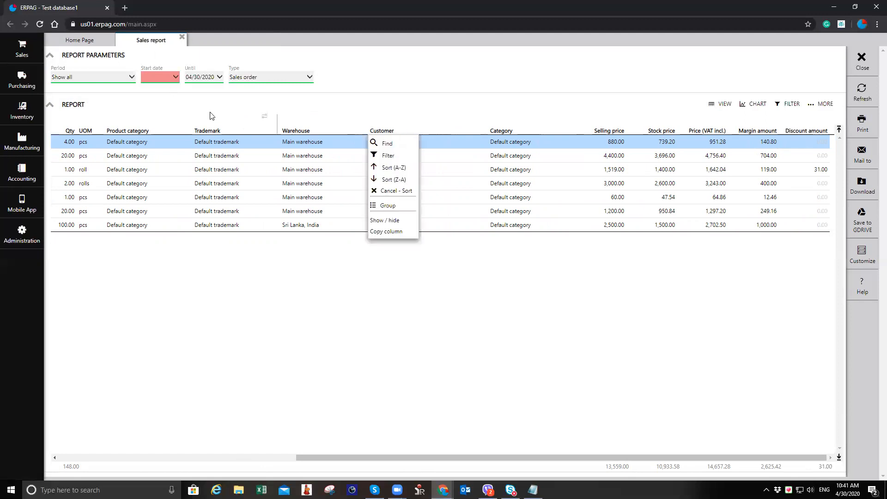
left_click(392, 143)
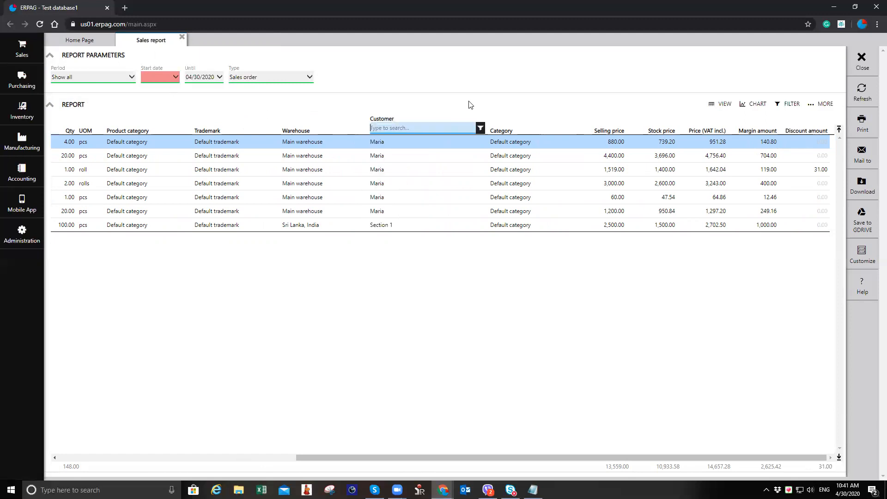
type("secti")
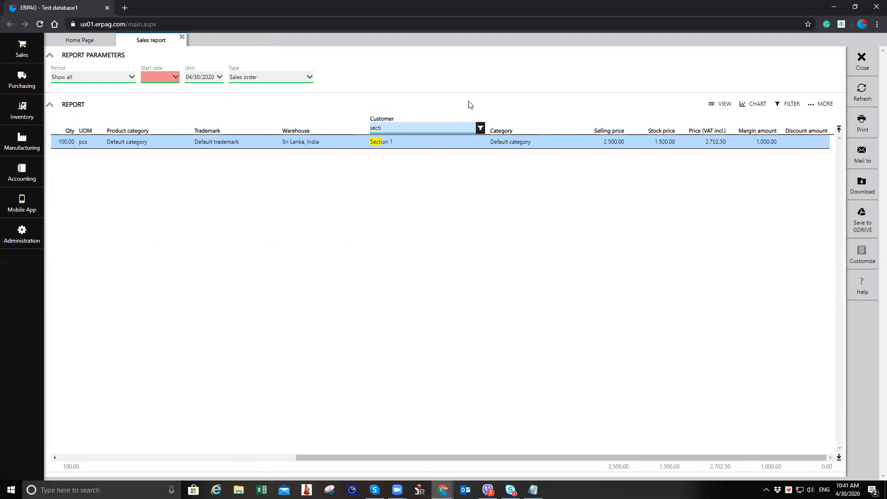
Step: Clear the Customer column search and search the Item column for wallpap
left_click_drag(387, 127, 344, 132)
left_click(430, 262)
left_click(408, 128)
key("BackSpace")
left_click_drag(413, 457, 159, 427)
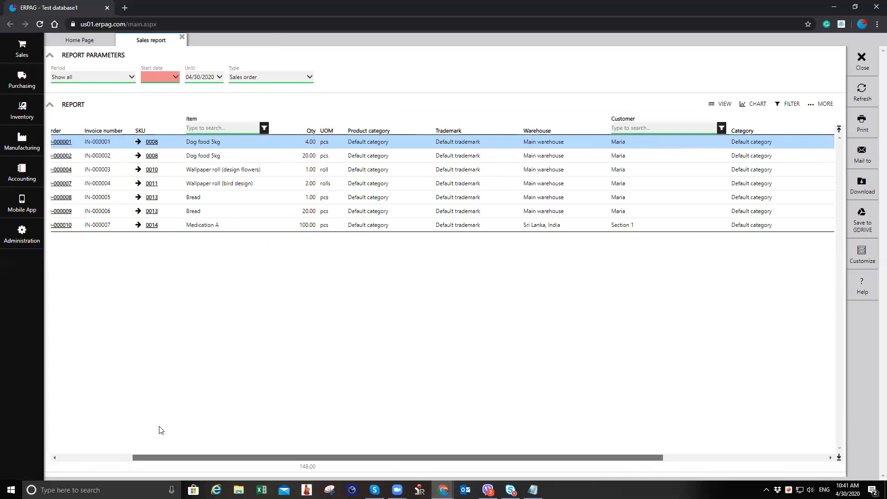
right_click(358, 126)
left_click(359, 125)
type("walln")
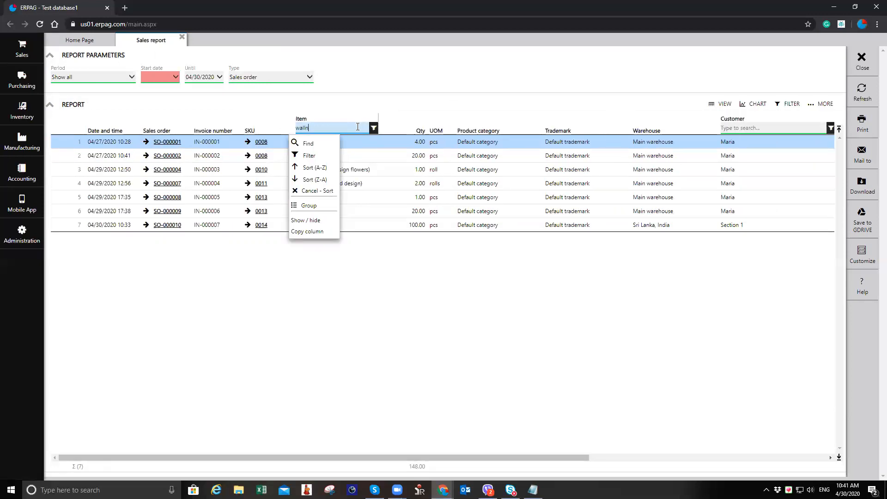
key("BackSpace")
type("pap")
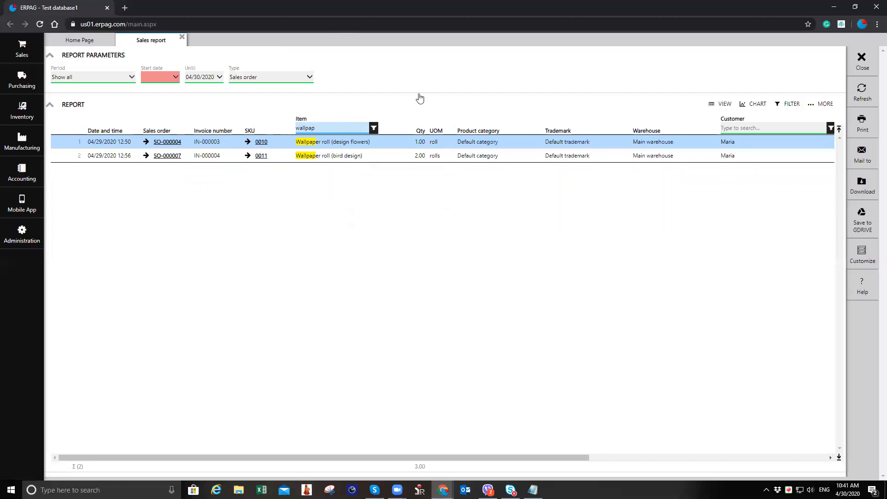
Step: Close the Sales report and open the Purchasing module menu
left_click(181, 38)
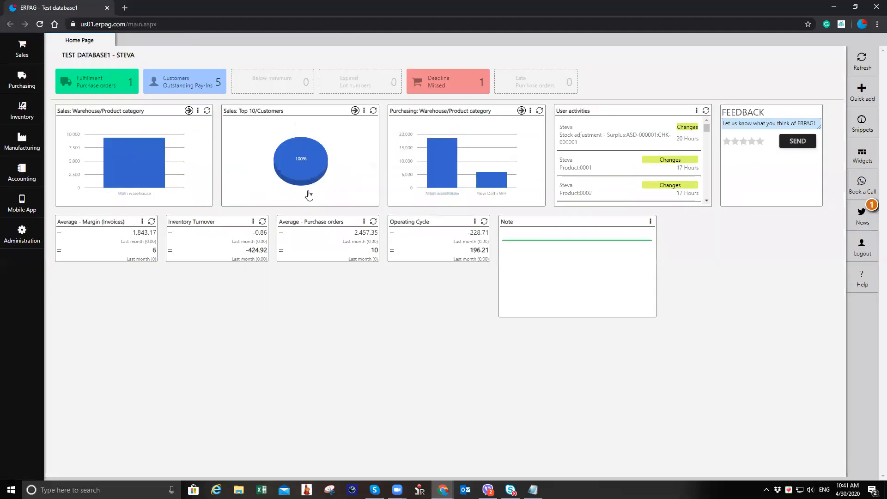
left_click(26, 84)
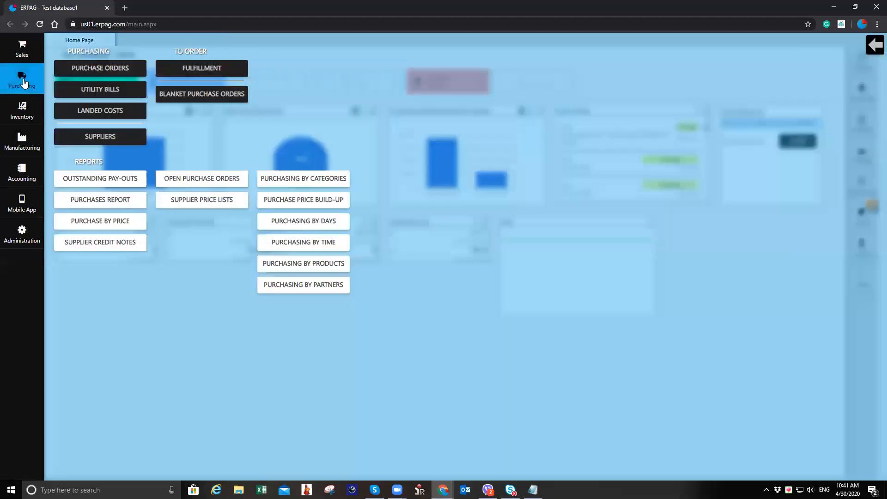